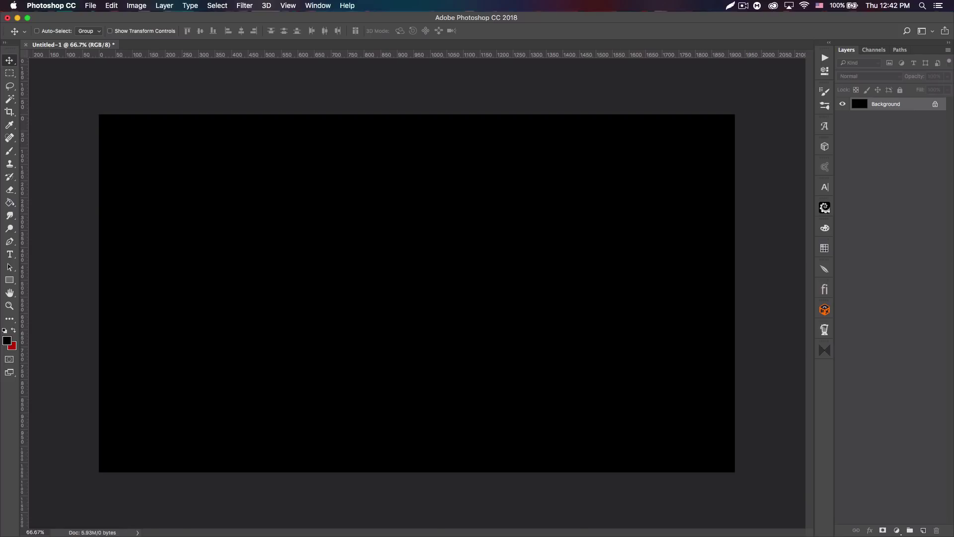
- Switch to Chrome and view the 30 Hand-drawn Patterns add-on page
{"action": "key", "text": "super+Tab"}
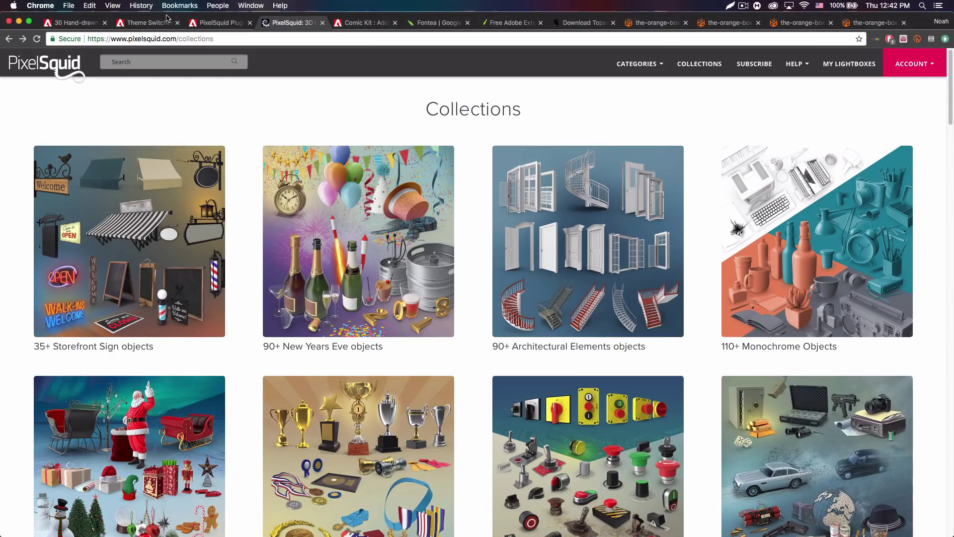
{"action": "left_click", "coordinate": [56, 24]}
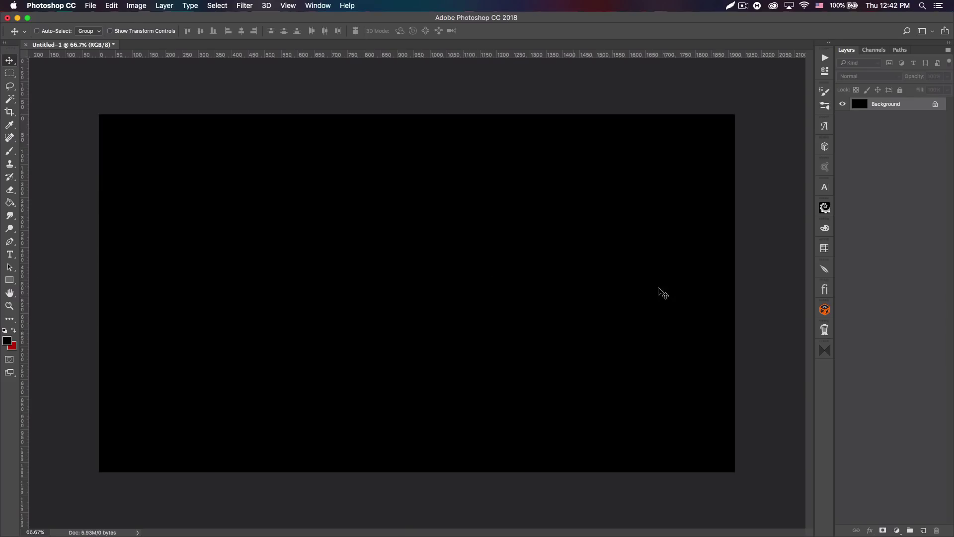
- In Photoshop, add a new layer and set the Paint Bucket to Pattern fill, viewing the list of available pattern libraries
{"action": "left_click", "coordinate": [923, 530]}
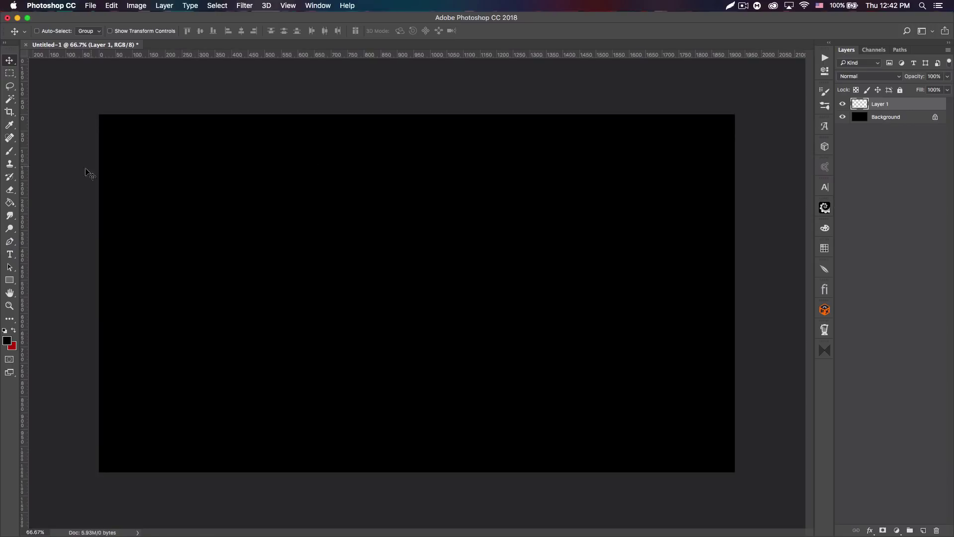
{"action": "left_click", "coordinate": [9, 202]}
{"action": "left_click", "coordinate": [54, 31]}
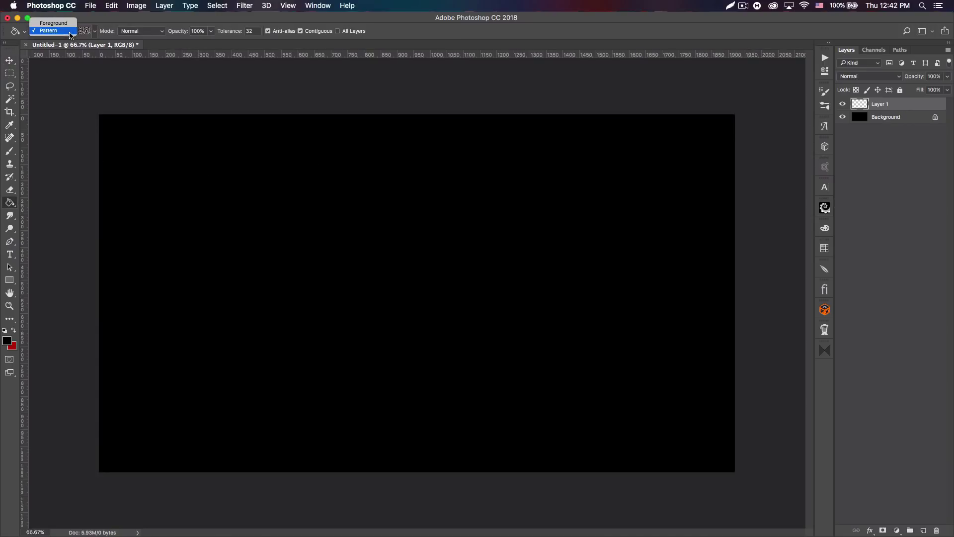
{"action": "left_click", "coordinate": [54, 30]}
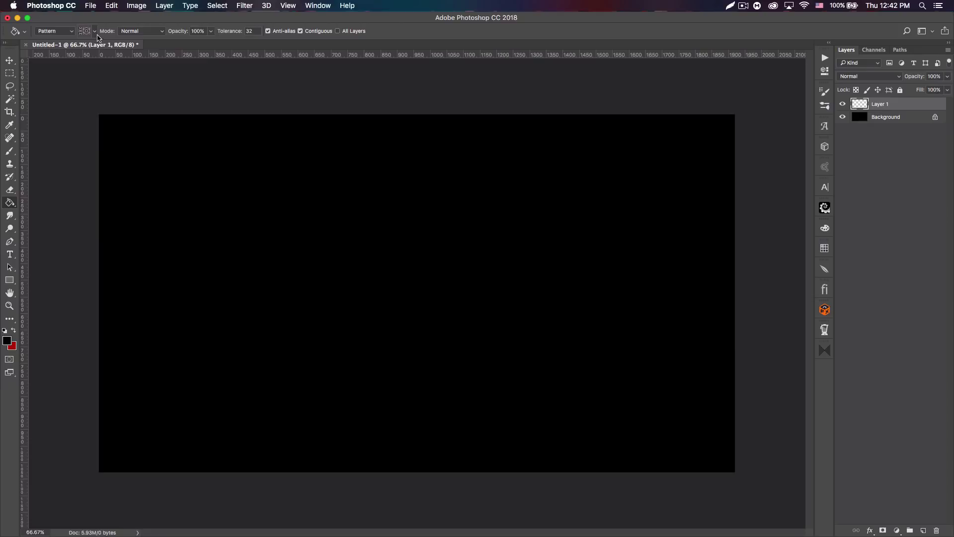
{"action": "left_click", "coordinate": [93, 32]}
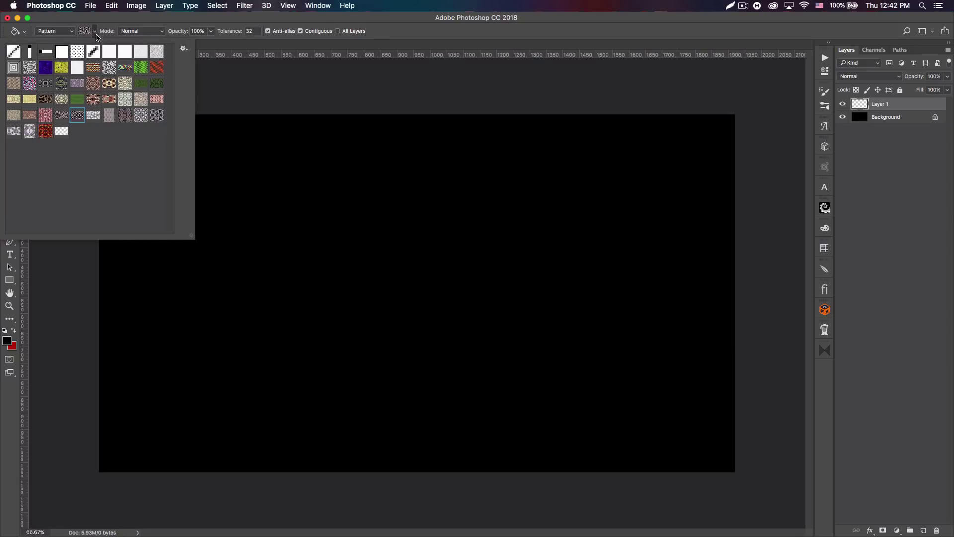
{"action": "left_click", "coordinate": [183, 48]}
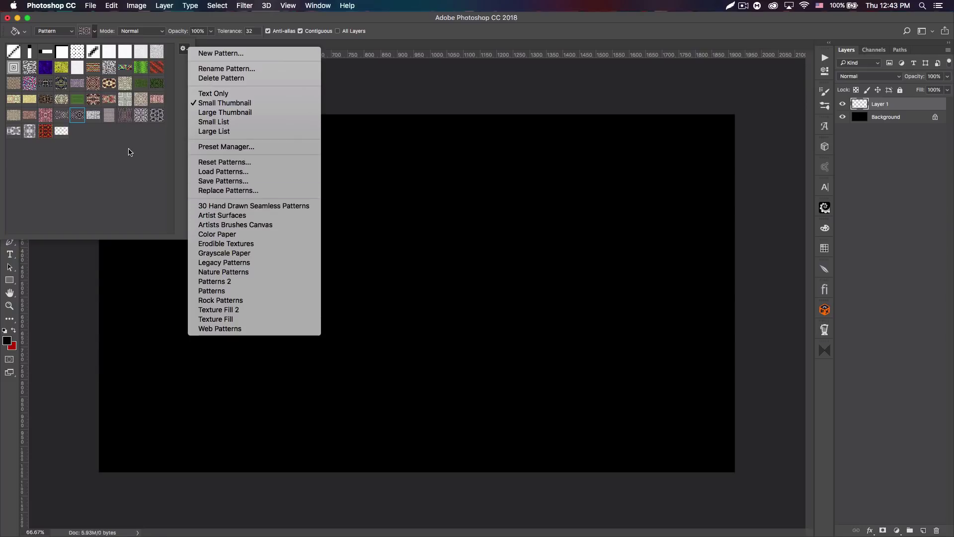
{"action": "left_click", "coordinate": [121, 166]}
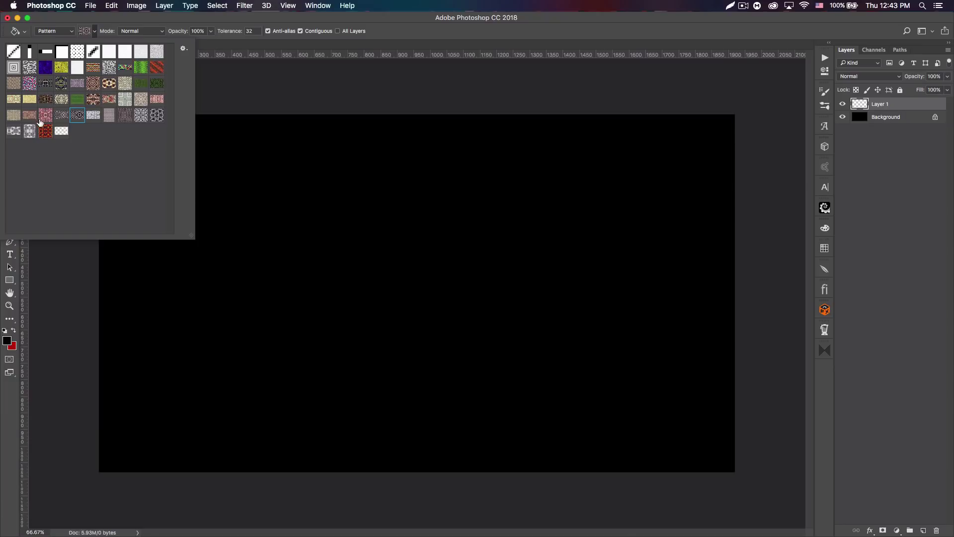
- Fill the empty layer with the last black-and-white hand-drawn pattern in the fifth row of presets, and delete that layer
{"action": "left_click", "coordinate": [155, 119]}
{"action": "left_click", "coordinate": [183, 19]}
{"action": "left_click", "coordinate": [354, 229]}
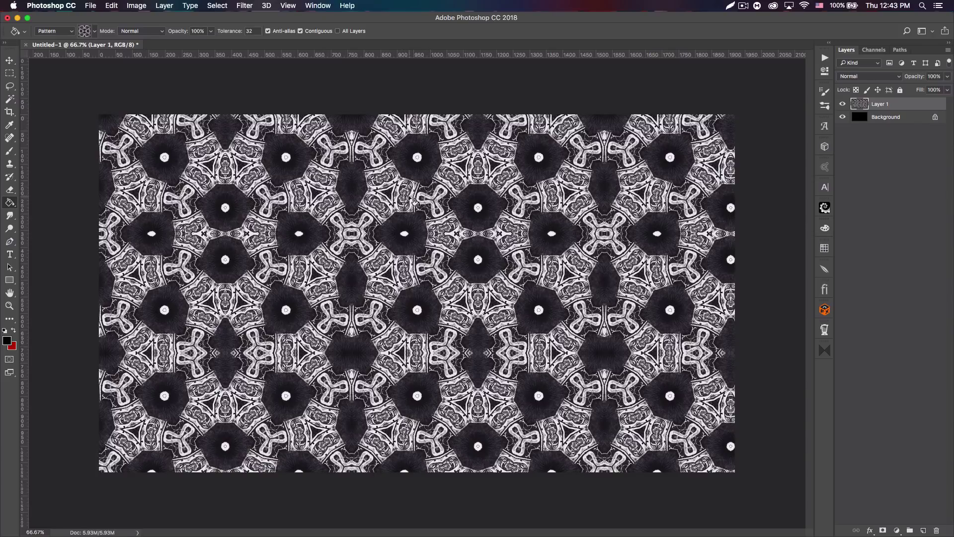
{"action": "key", "text": "Delete"}
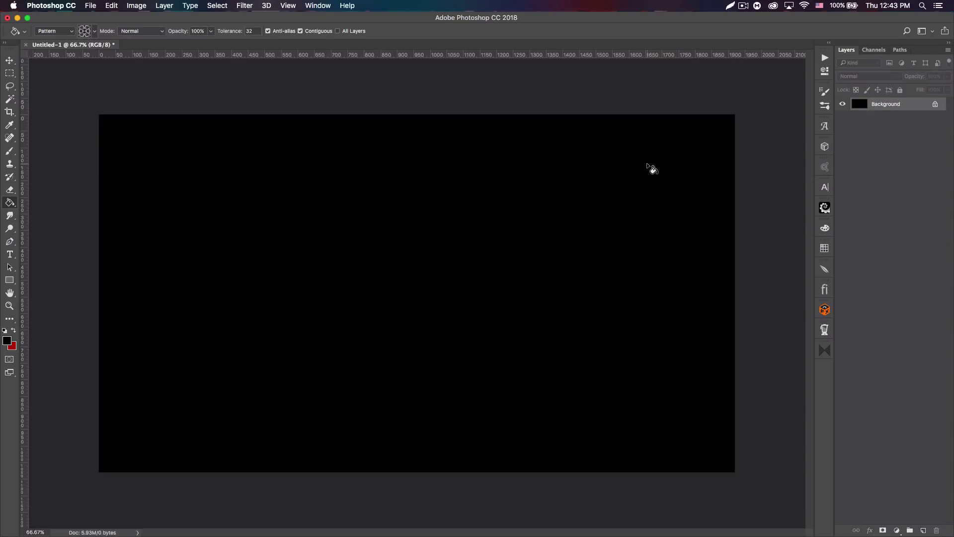
- View the Theme Switcher add-on page in Chrome, and open the Theme Switcher extension back in Photoshop
{"action": "key", "text": "super+Tab"}
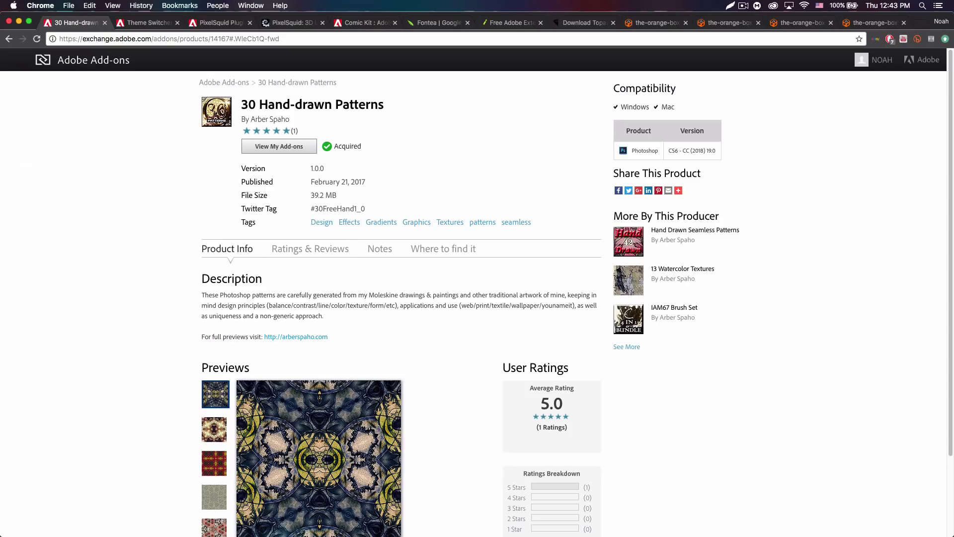
{"action": "left_click", "coordinate": [147, 22]}
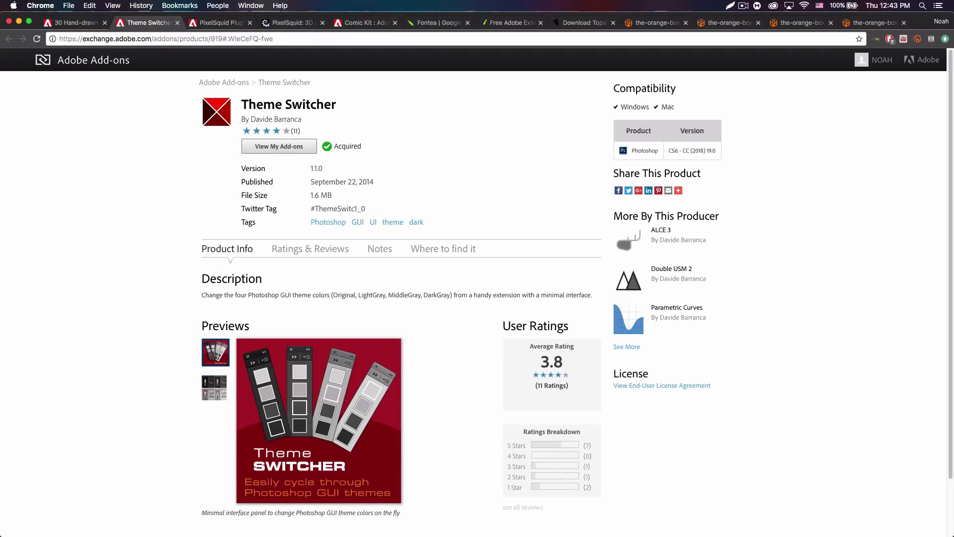
{"action": "key", "text": "super+Tab"}
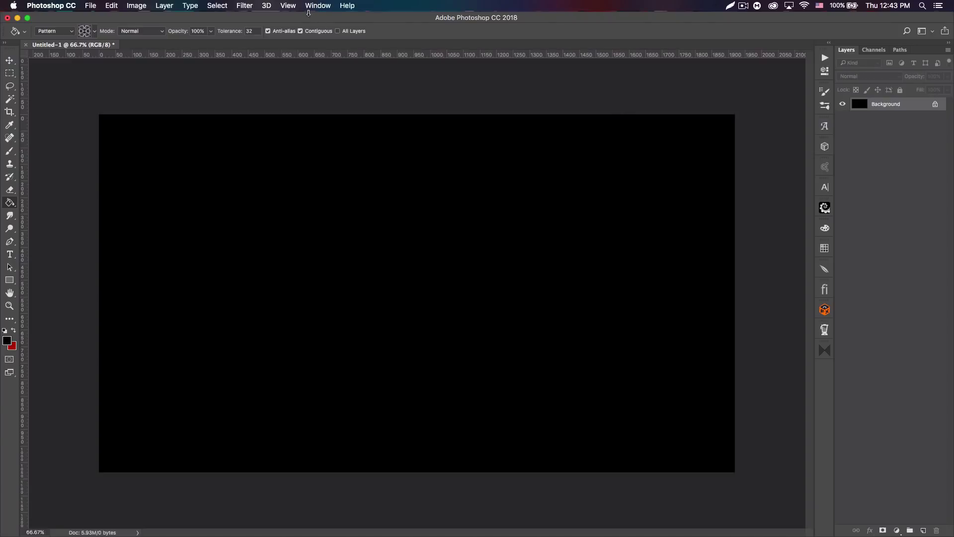
{"action": "left_click", "coordinate": [316, 6]}
{"action": "mouse_move", "coordinate": [354, 54]}
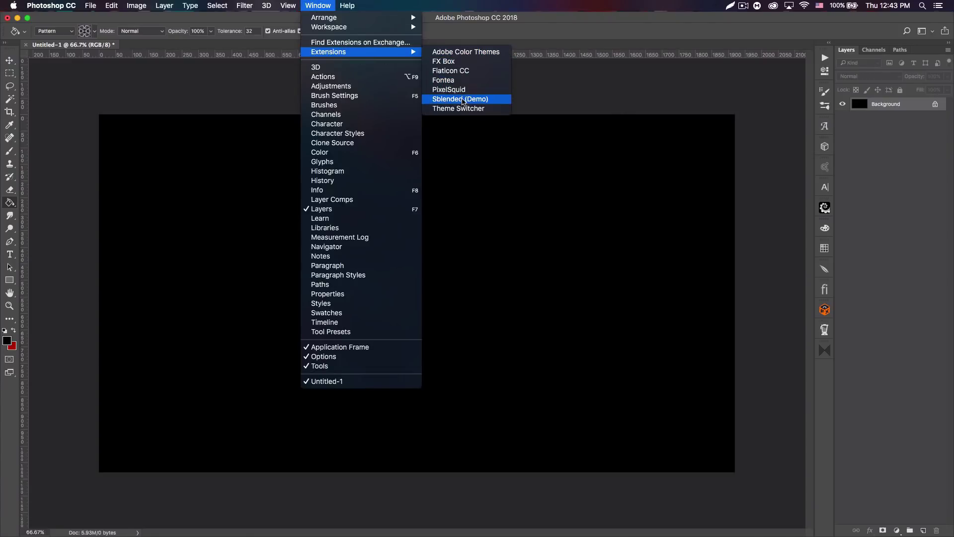
{"action": "left_click", "coordinate": [466, 109]}
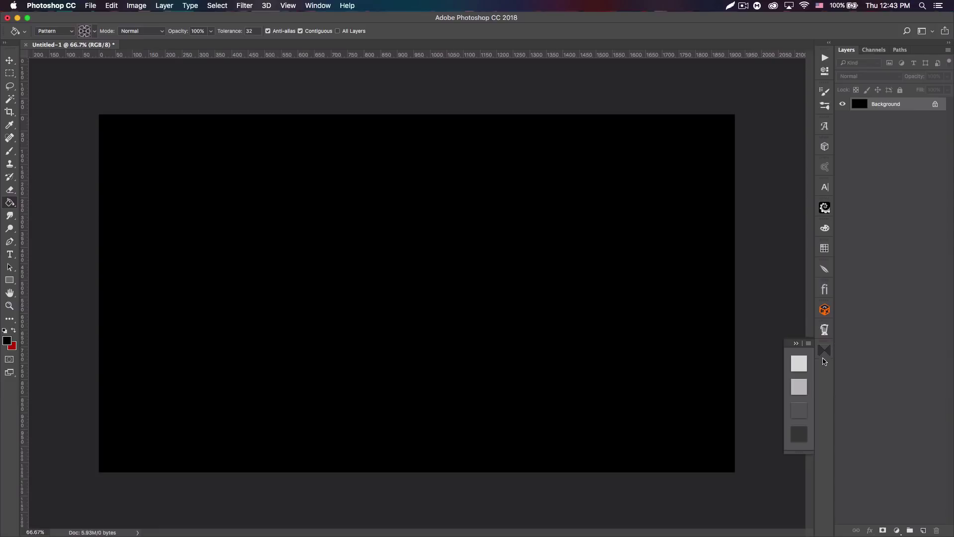
- Cycle the interface through the light, medium and darkest themes, return it to dark gray, and collapse the Theme Switcher
{"action": "left_click", "coordinate": [802, 366]}
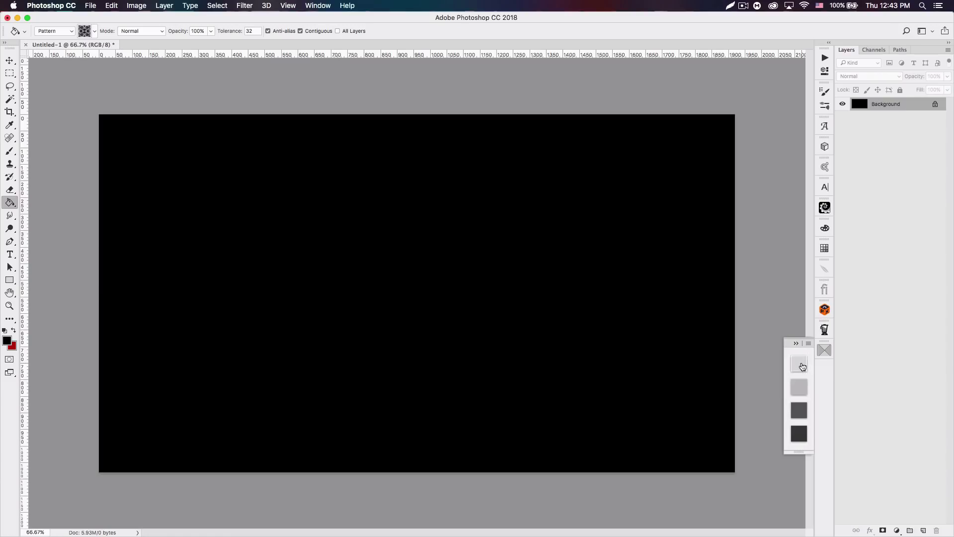
{"action": "left_click", "coordinate": [801, 412]}
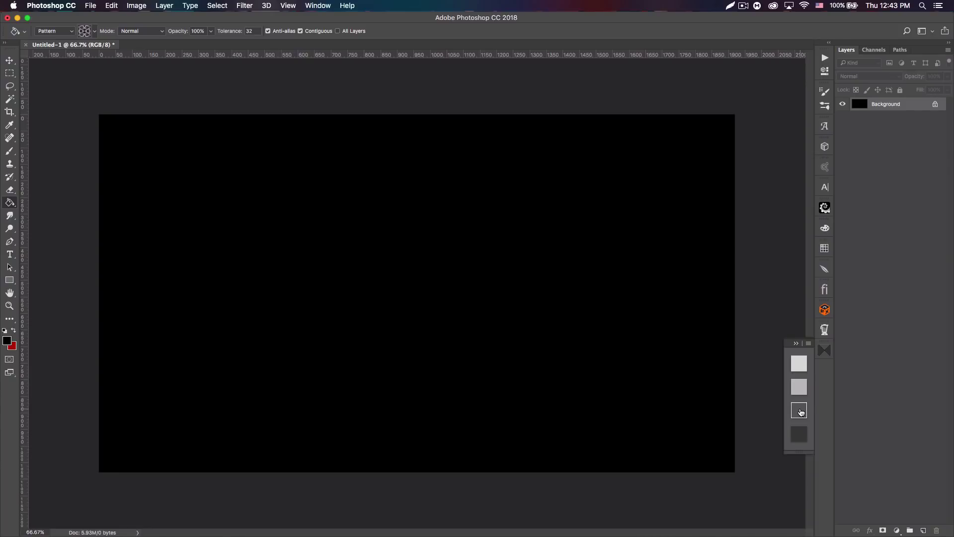
{"action": "left_click", "coordinate": [801, 431]}
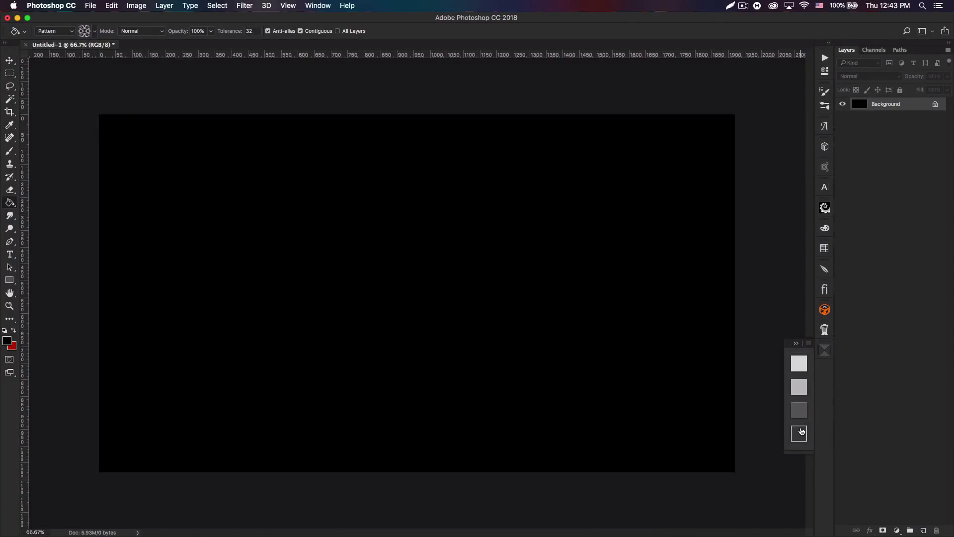
{"action": "left_click", "coordinate": [797, 390]}
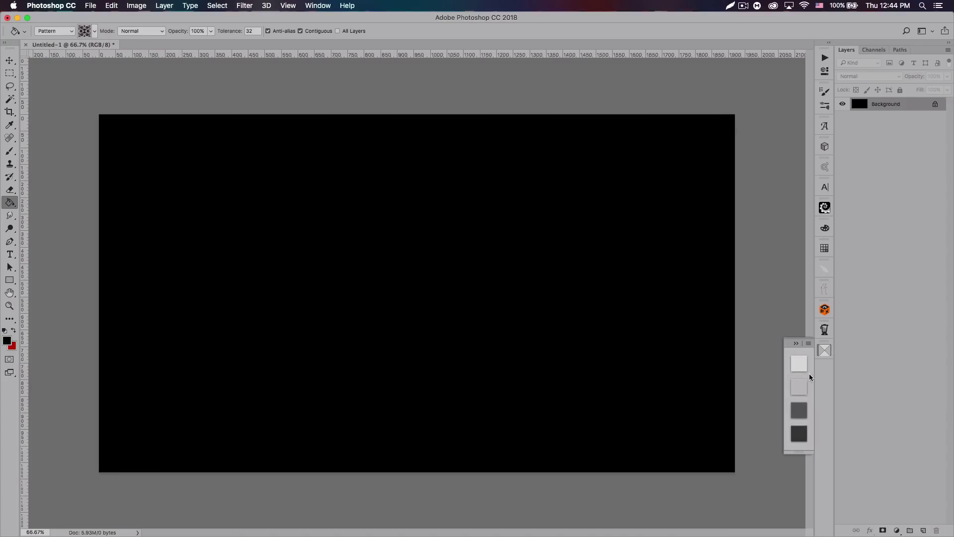
{"action": "left_click", "coordinate": [801, 367]}
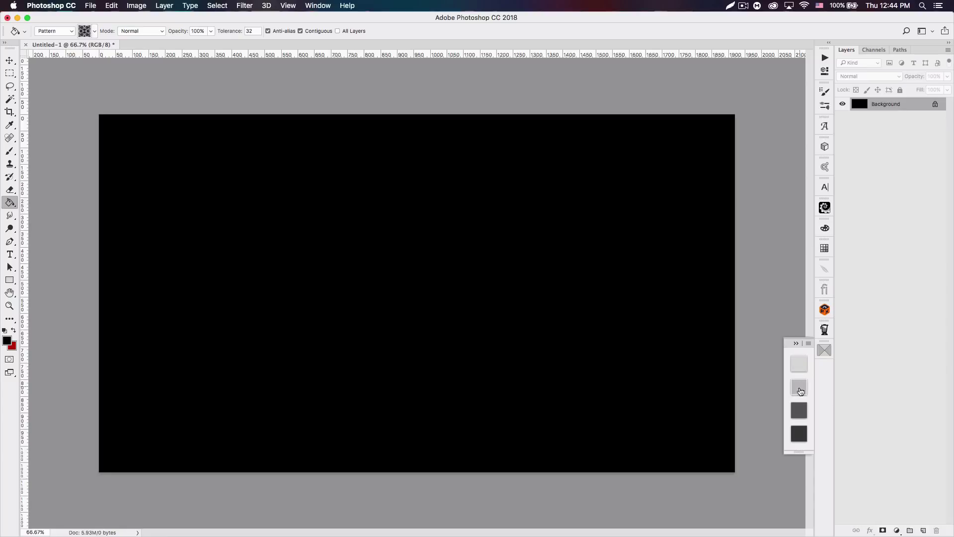
{"action": "left_click", "coordinate": [800, 403]}
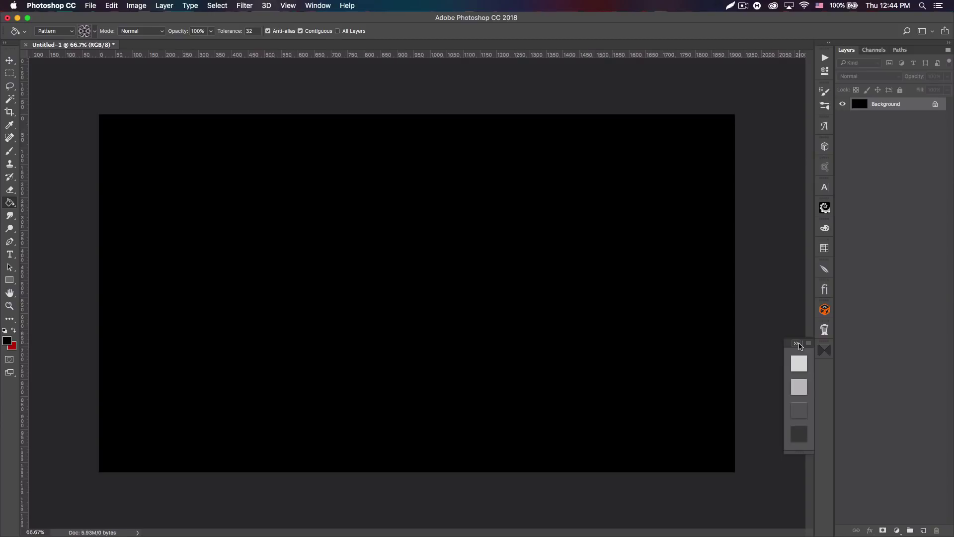
{"action": "left_click", "coordinate": [799, 343]}
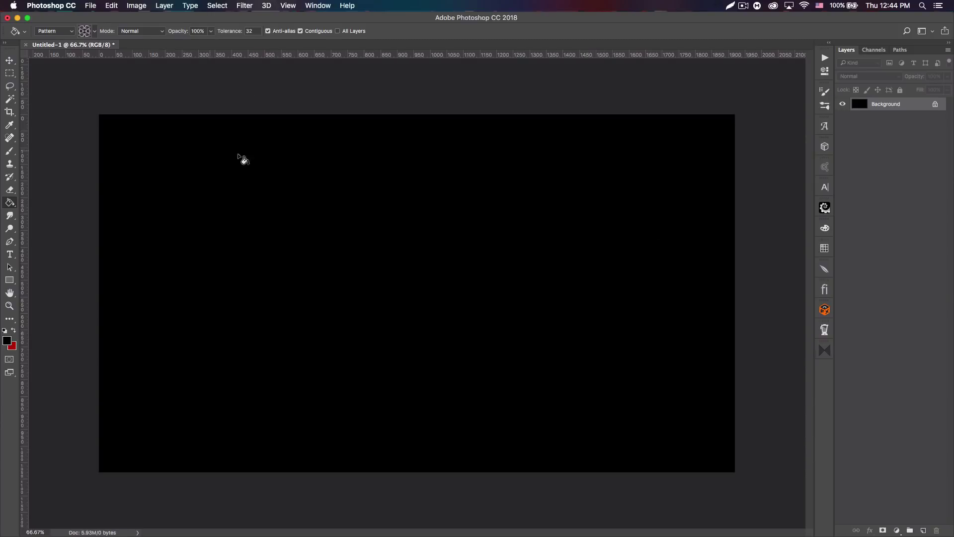
- Reopen the Theme Switcher, try the darkest interface theme once more, restore the dark gray one, and collapse it
{"action": "left_click", "coordinate": [825, 350]}
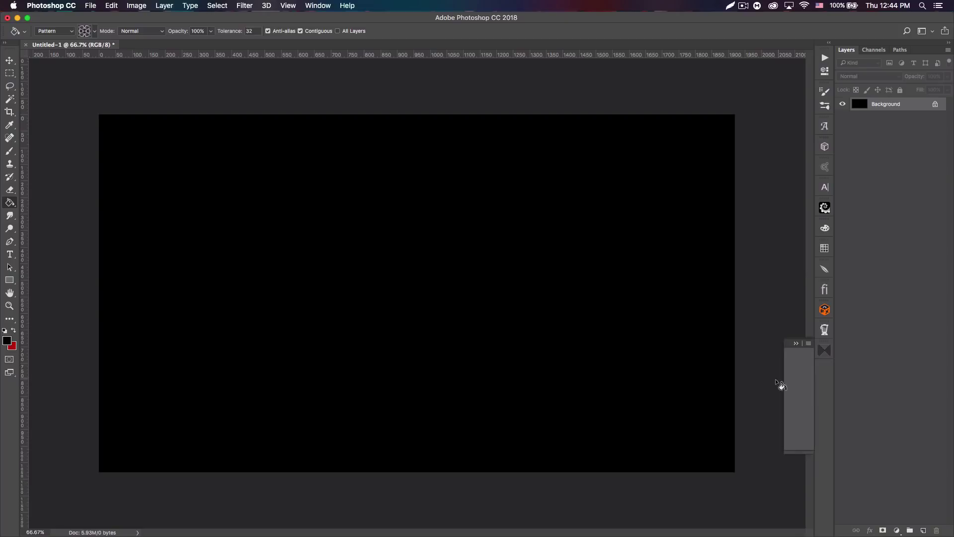
{"action": "left_click", "coordinate": [802, 426]}
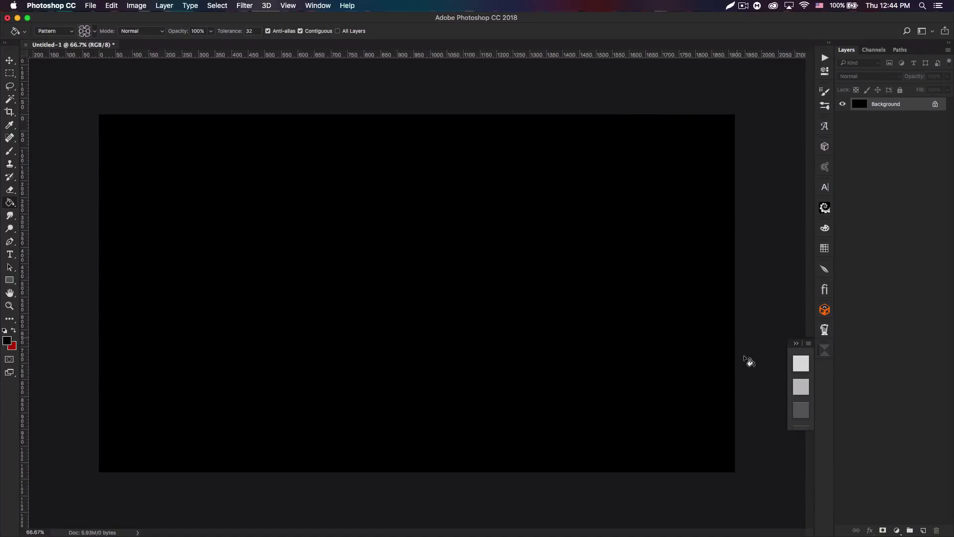
{"action": "left_click", "coordinate": [800, 416]}
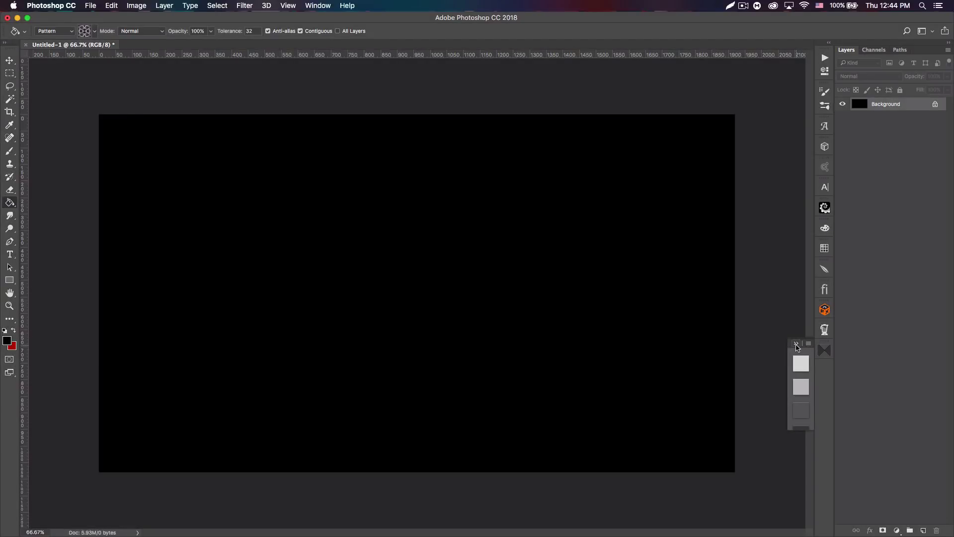
{"action": "left_click", "coordinate": [796, 342]}
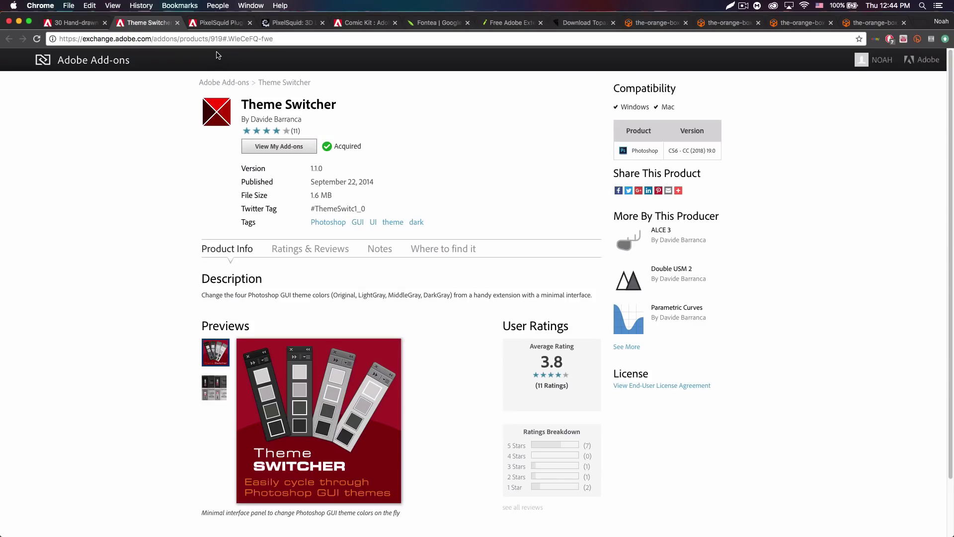
- In Chrome, view the PixelSquid Plugin add-on page and browse the object collections on the PixelSquid site
{"action": "left_click", "coordinate": [221, 23]}
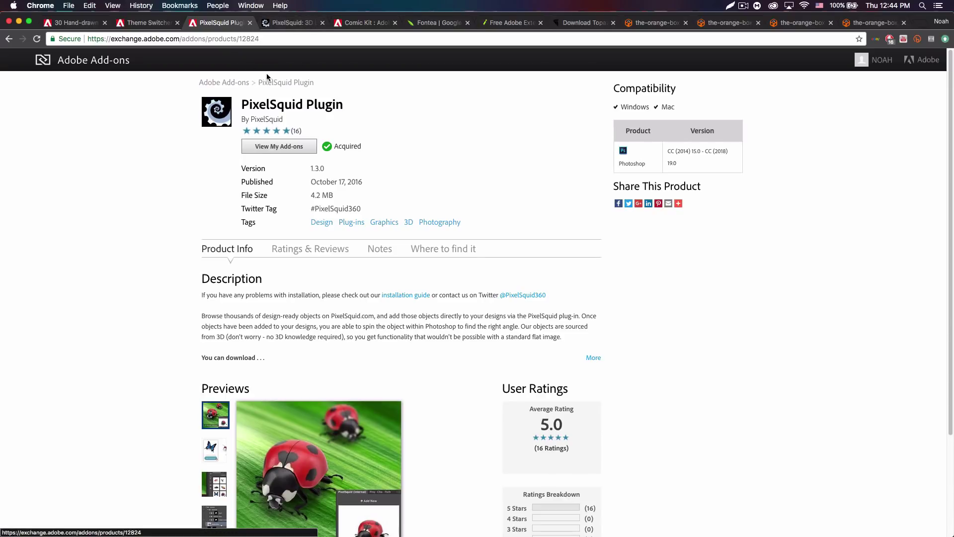
{"action": "left_click", "coordinate": [293, 23]}
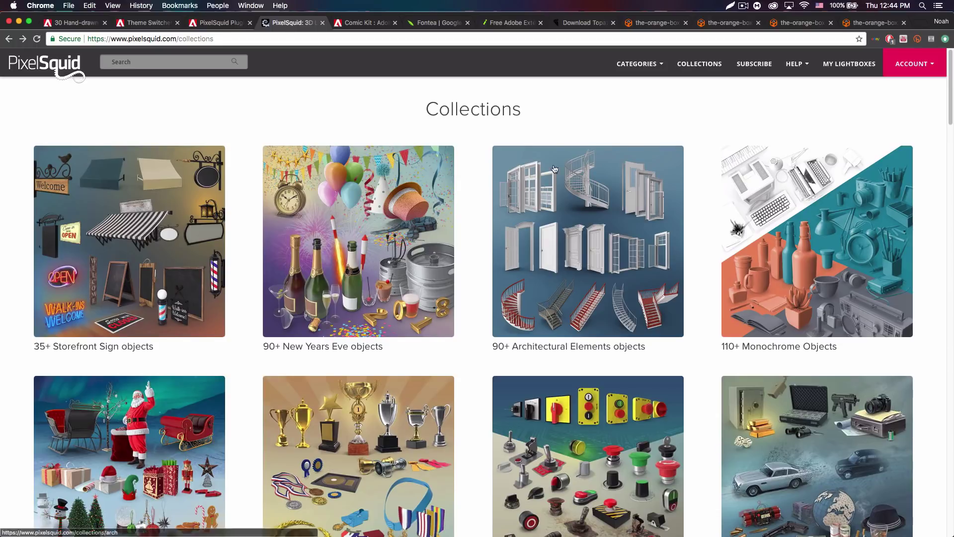
{"action": "scroll", "coordinate": [486, 224], "scroll_direction": "down", "scroll_amount": 8}
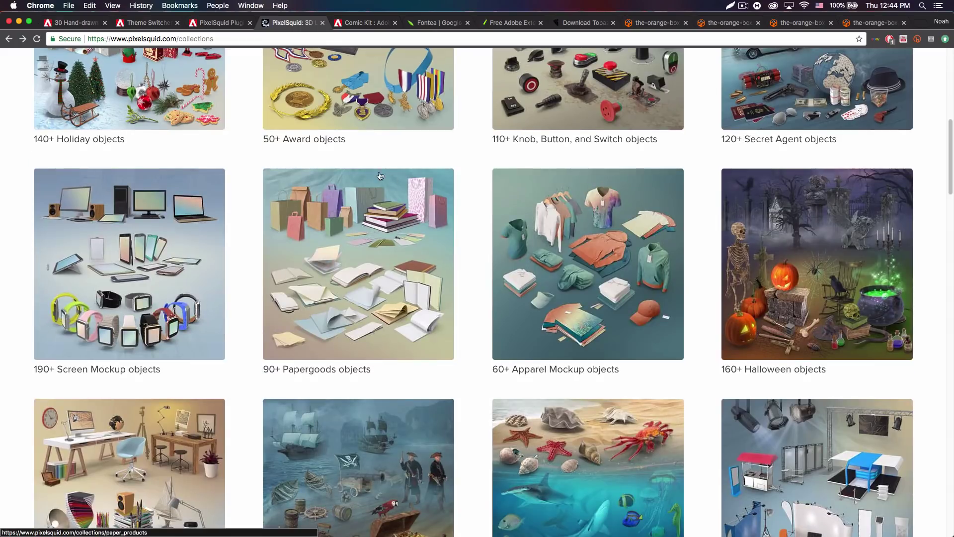
{"action": "scroll", "coordinate": [420, 191], "scroll_direction": "up", "scroll_amount": 10}
{"action": "scroll", "coordinate": [471, 259], "scroll_direction": "down", "scroll_amount": 2}
- Open the New Years Eve collection and add the Champagne Flute to the Photoshop Lightbox
{"action": "left_click", "coordinate": [358, 182]}
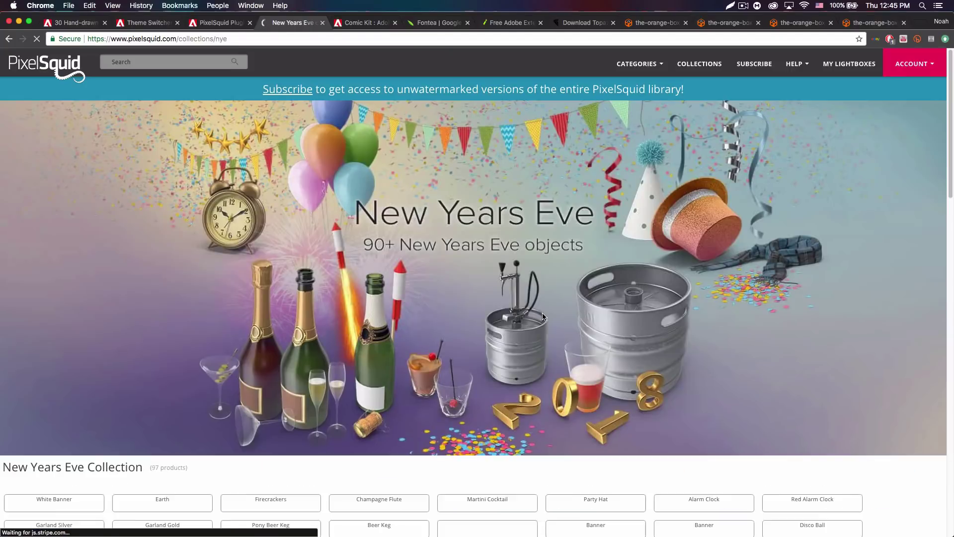
{"action": "scroll", "coordinate": [542, 312], "scroll_direction": "down", "scroll_amount": 5}
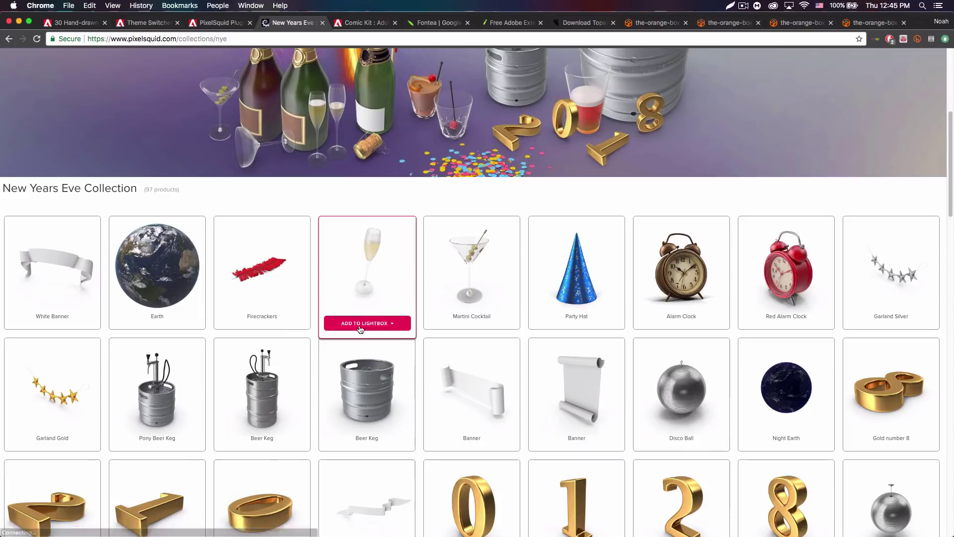
{"action": "left_click", "coordinate": [353, 324]}
{"action": "left_click", "coordinate": [353, 357]}
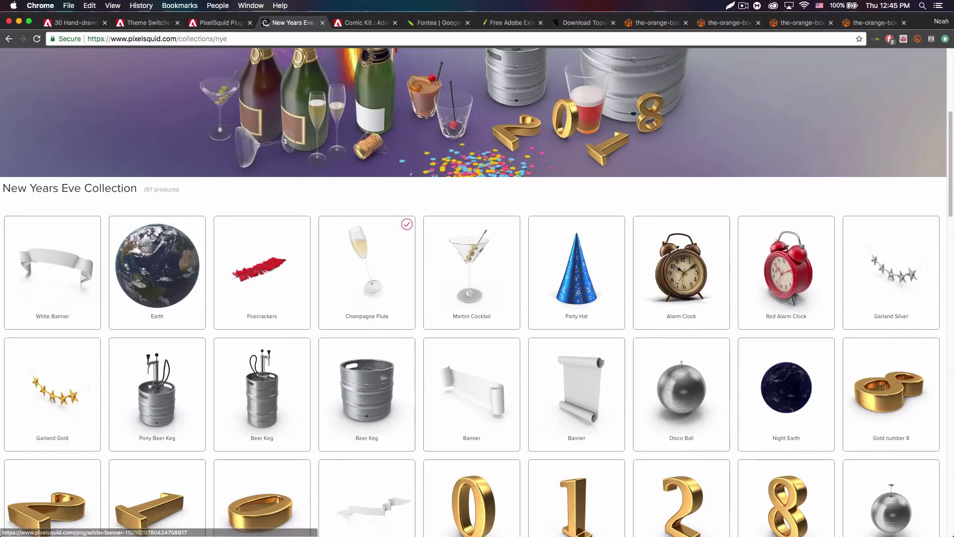
- Switch to Photoshop, open the PixelSquid extension and refresh the Photoshop Lightbox to load the added object
{"action": "key", "text": "super+Tab"}
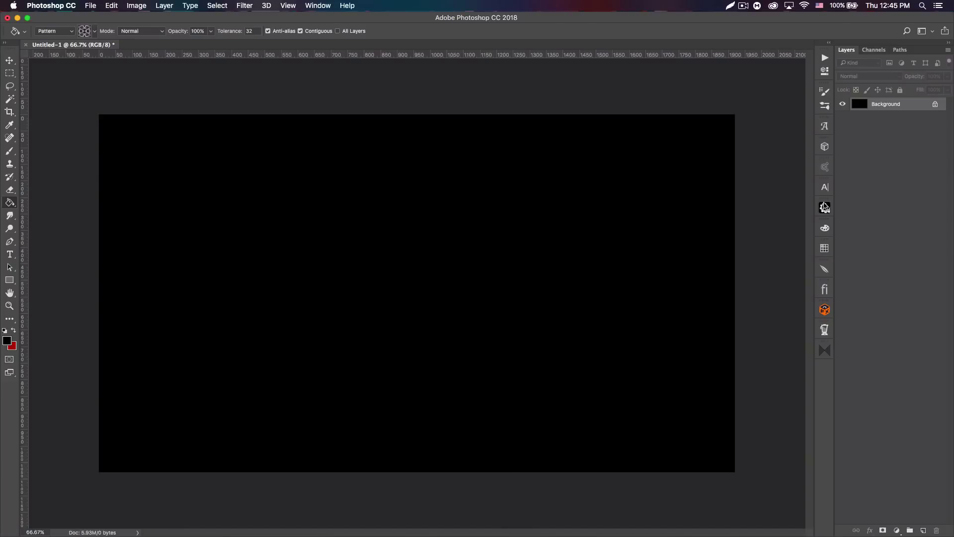
{"action": "left_click", "coordinate": [825, 208]}
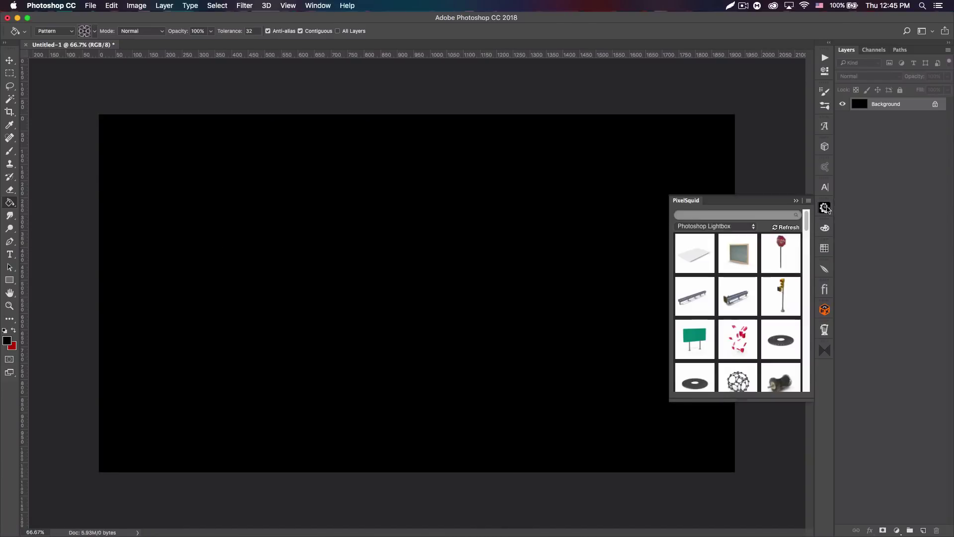
{"action": "left_click", "coordinate": [782, 228]}
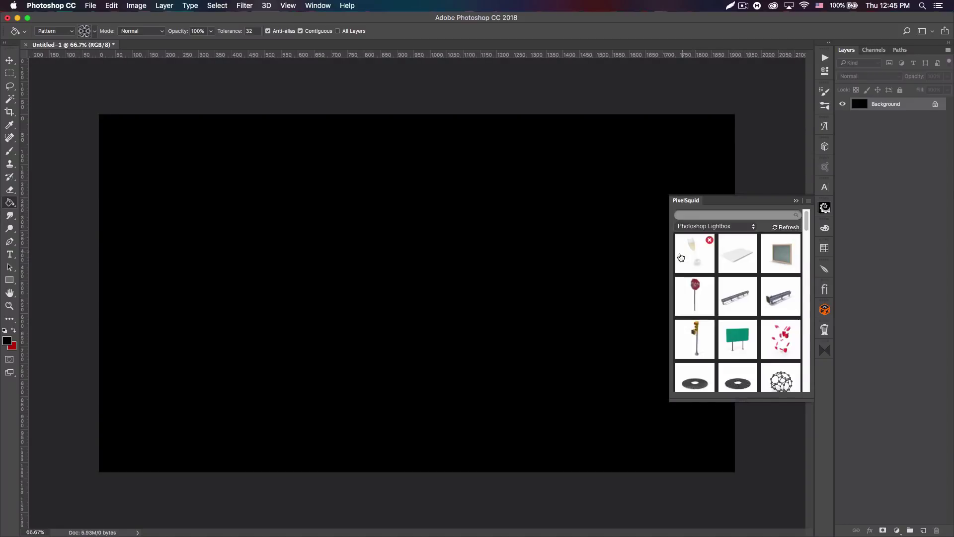
- Place the Champagne Flute from the Photoshop Lightbox with shadows off and High resolution, and spin it so it leans the other way
{"action": "left_click", "coordinate": [696, 255]}
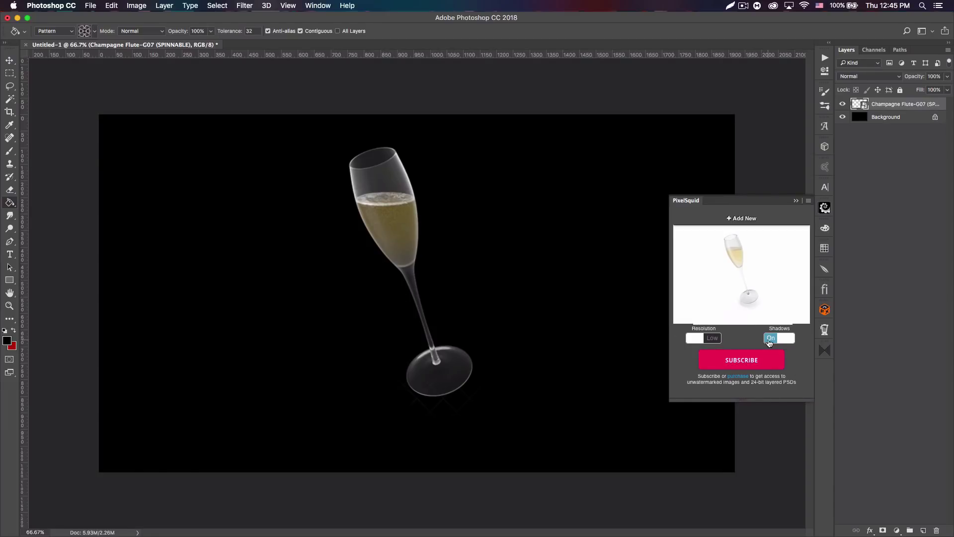
{"action": "left_click", "coordinate": [787, 338]}
{"action": "left_click", "coordinate": [714, 340]}
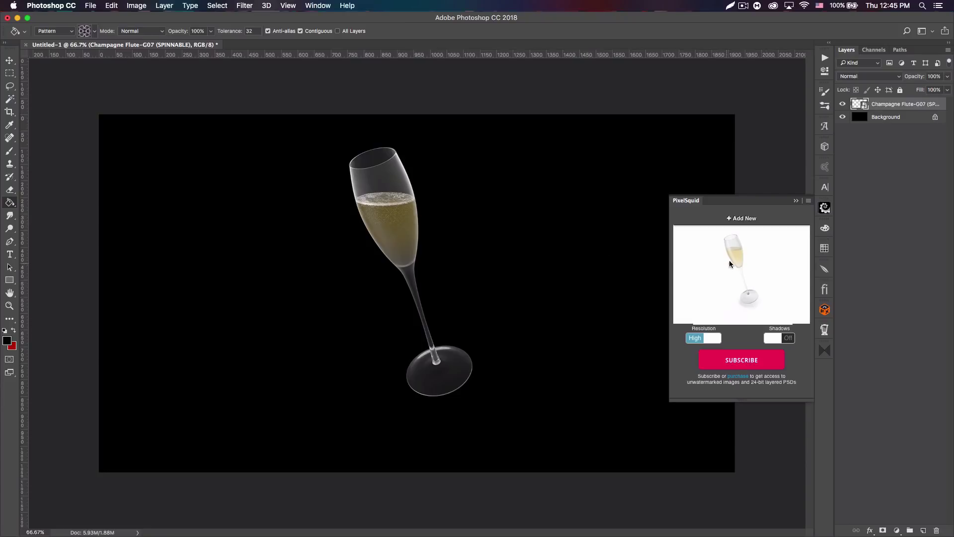
{"action": "left_click_drag", "start_coordinate": [728, 261], "coordinate": [746, 251]}
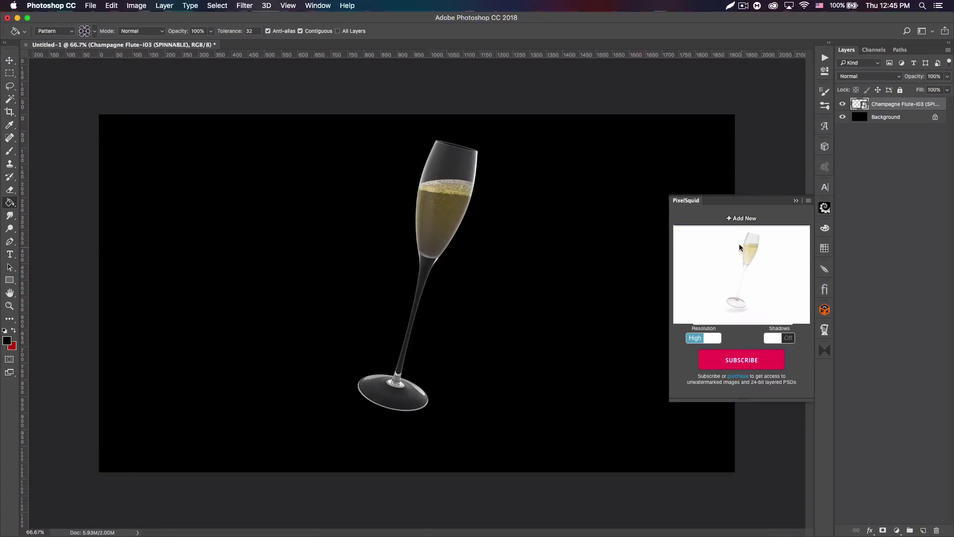
- Add the green Highway Sign from the Photoshop Lightbox to the canvas and turn its shadows off
{"action": "left_click", "coordinate": [740, 219]}
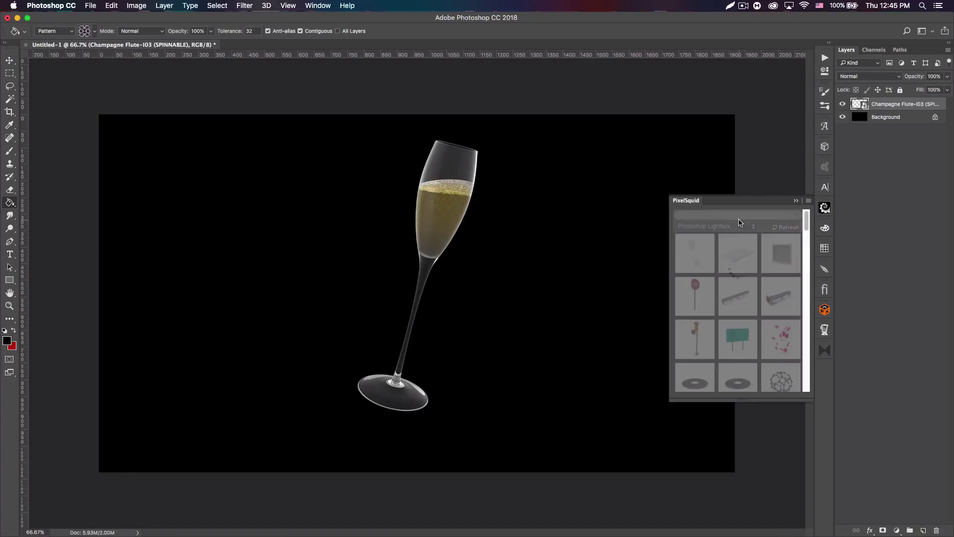
{"action": "left_click", "coordinate": [740, 341]}
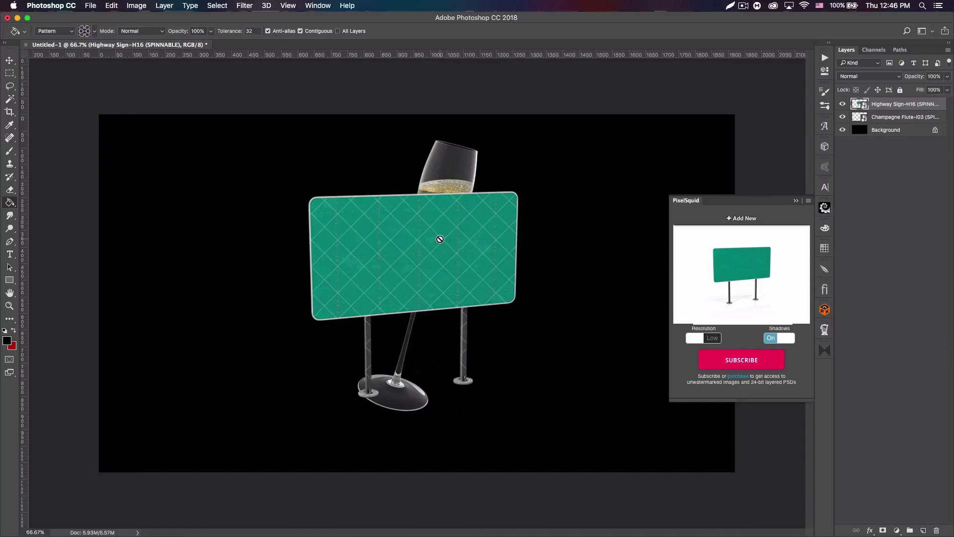
{"action": "left_click", "coordinate": [771, 338]}
- Return to the Photoshop Lightbox and browse through its saved 3D objects
{"action": "left_click", "coordinate": [742, 219]}
{"action": "scroll", "coordinate": [750, 320], "scroll_direction": "down", "scroll_amount": 1}
{"action": "scroll", "coordinate": [776, 329], "scroll_direction": "down", "scroll_amount": 5}
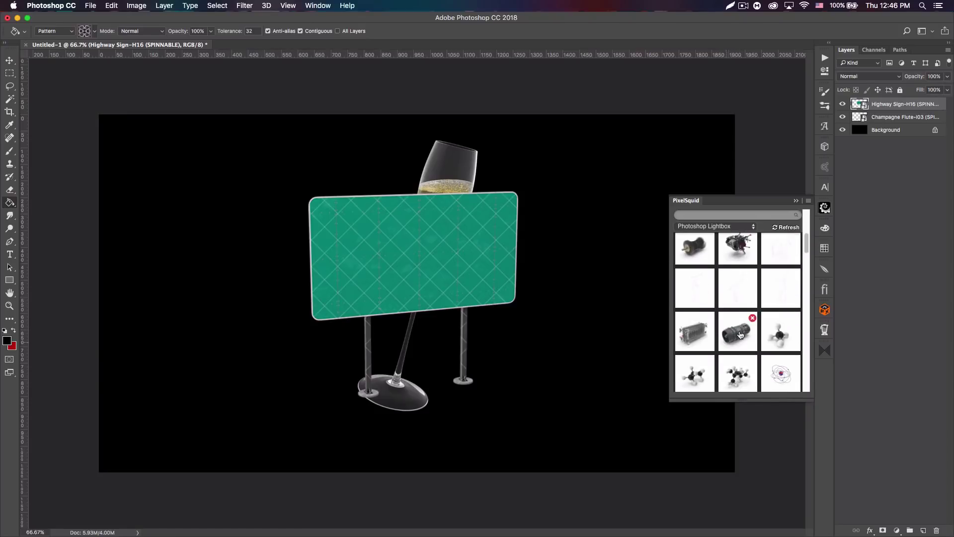
{"action": "scroll", "coordinate": [719, 328], "scroll_direction": "down", "scroll_amount": 3}
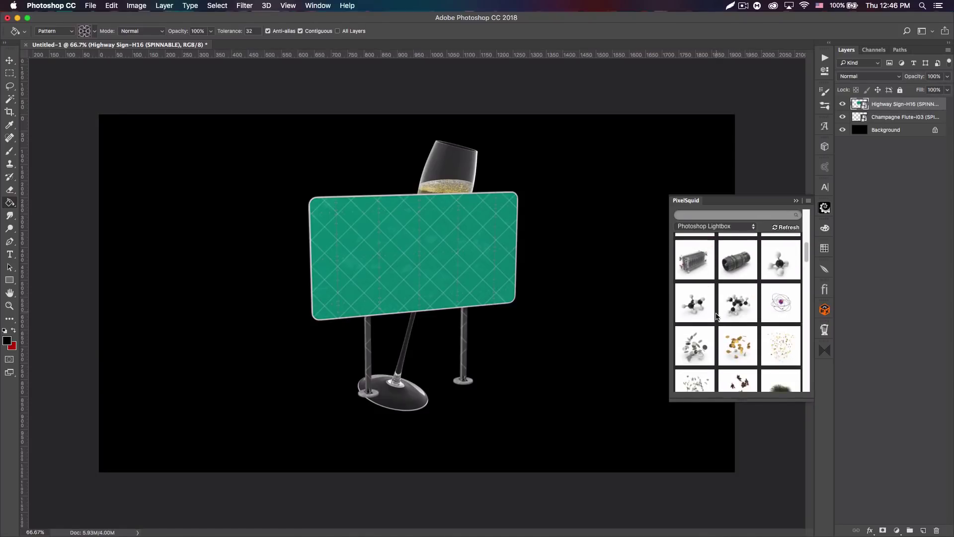
{"action": "scroll", "coordinate": [716, 313], "scroll_direction": "down", "scroll_amount": 1}
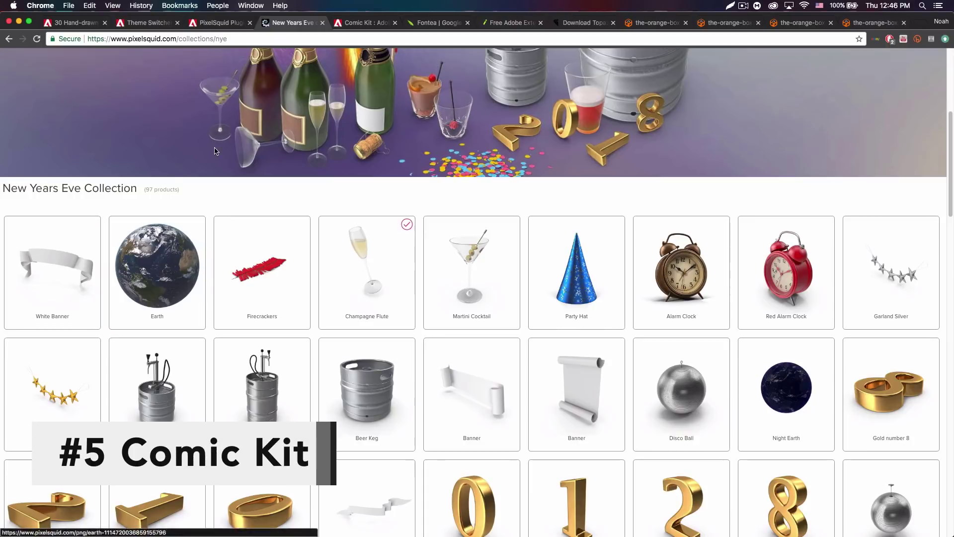
- In Chrome, view the Comic Kit add-on page and its description
{"action": "left_click", "coordinate": [363, 22]}
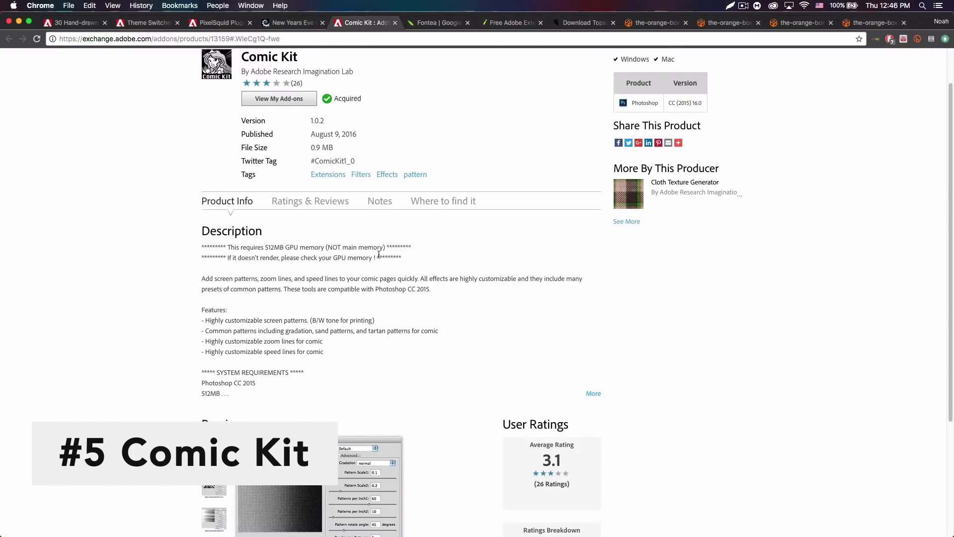
{"action": "scroll", "coordinate": [382, 269], "scroll_direction": "up", "scroll_amount": 2}
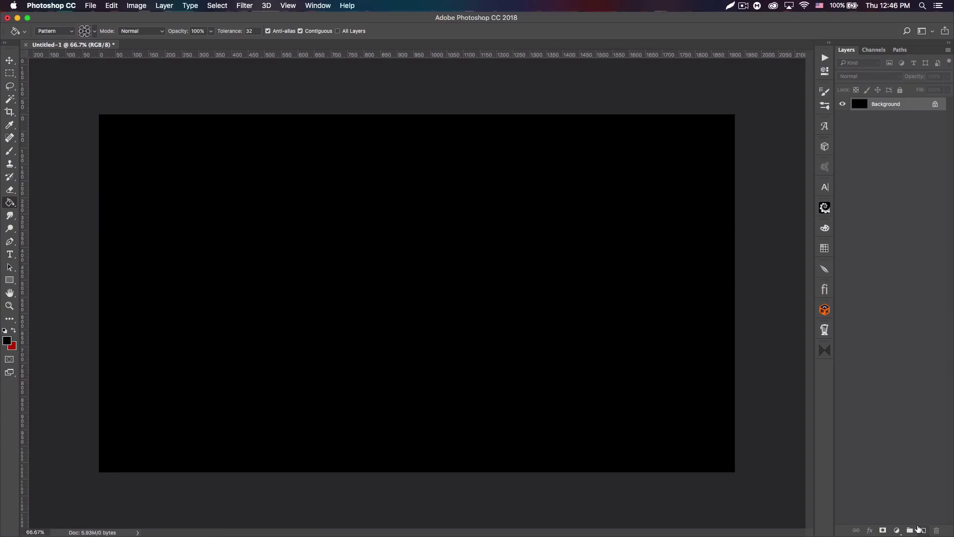
- In Photoshop, create a new layer filled with the red background color and turn it white with a Hue/Saturation Lightness of +100
{"action": "left_click", "coordinate": [922, 530]}
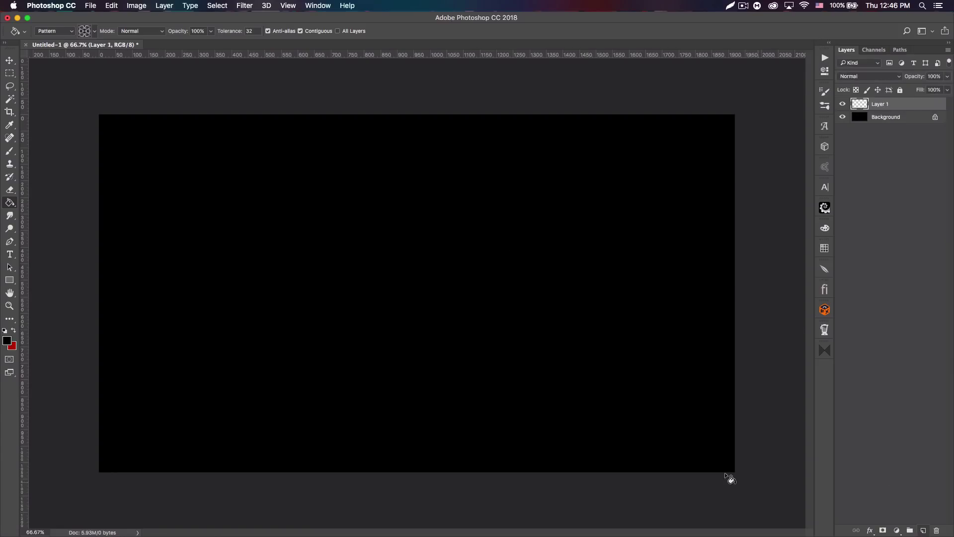
{"action": "key", "text": "super+BackSpace"}
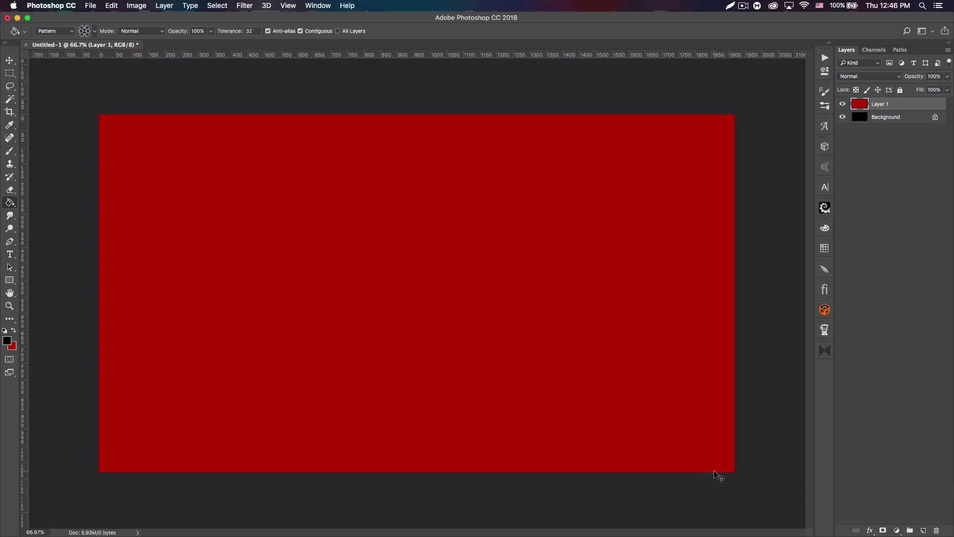
{"action": "key", "text": "super+u"}
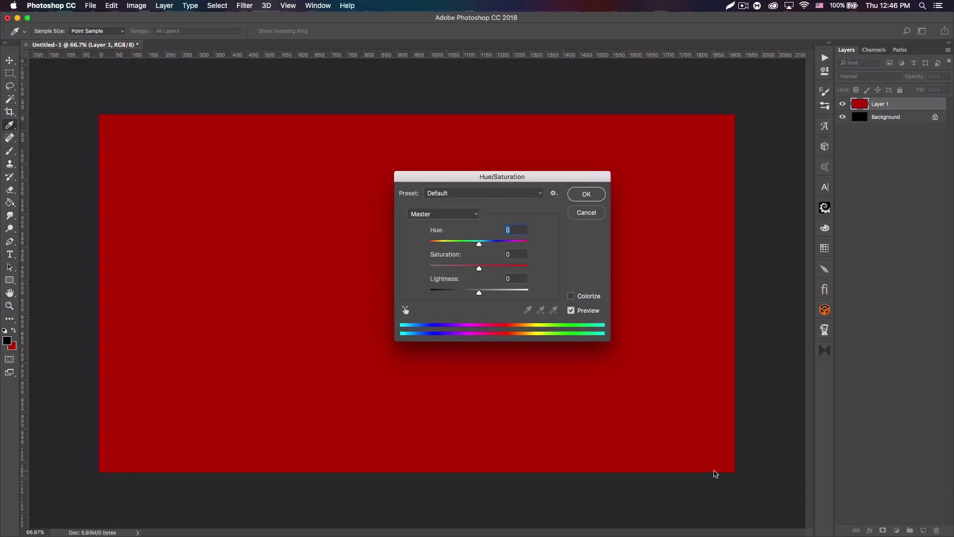
{"action": "left_click_drag", "start_coordinate": [514, 292], "coordinate": [648, 293]}
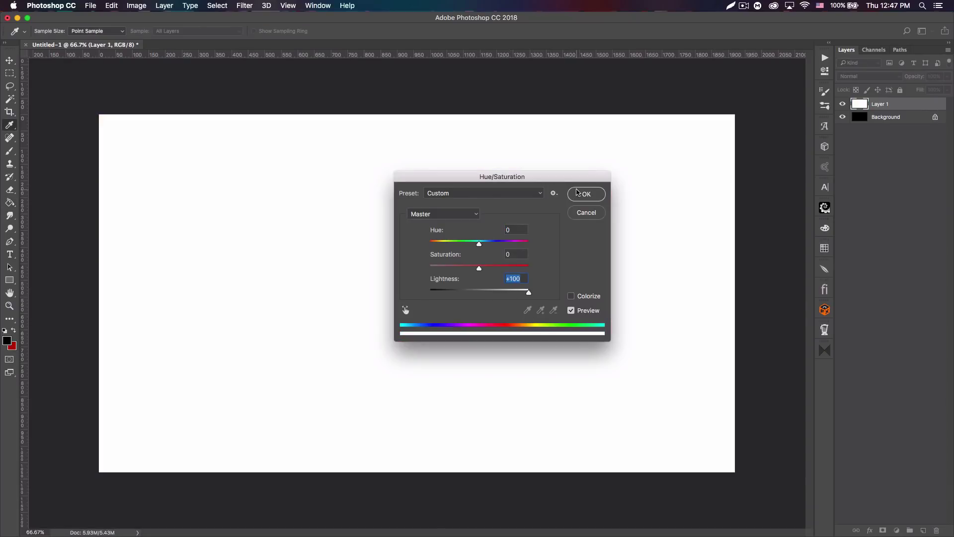
{"action": "left_click", "coordinate": [570, 194]}
{"action": "key", "text": "g"}
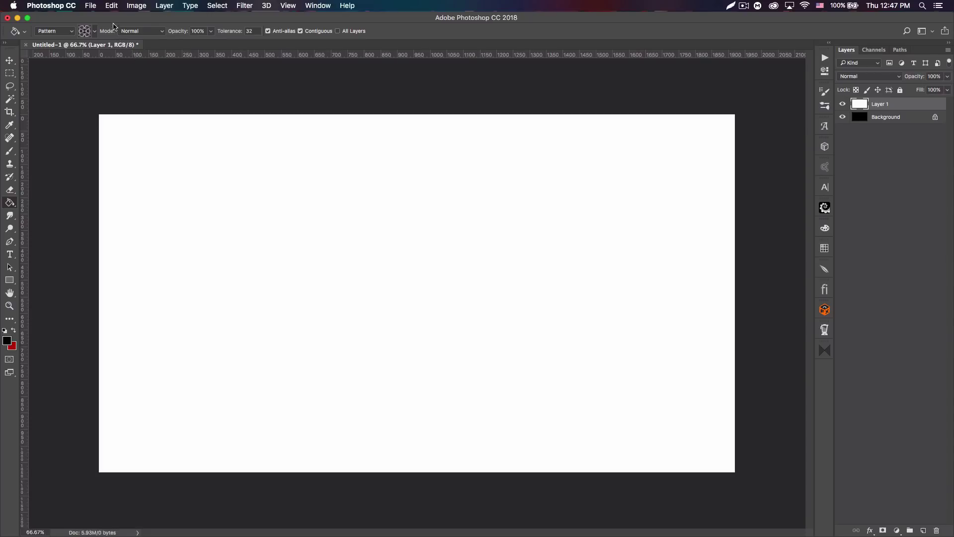
- Start a Pattern fill on the white layer using the Screen_Pattern_ex script and open its Screen Pattern settings
{"action": "left_click", "coordinate": [113, 6]}
{"action": "left_click", "coordinate": [159, 164]}
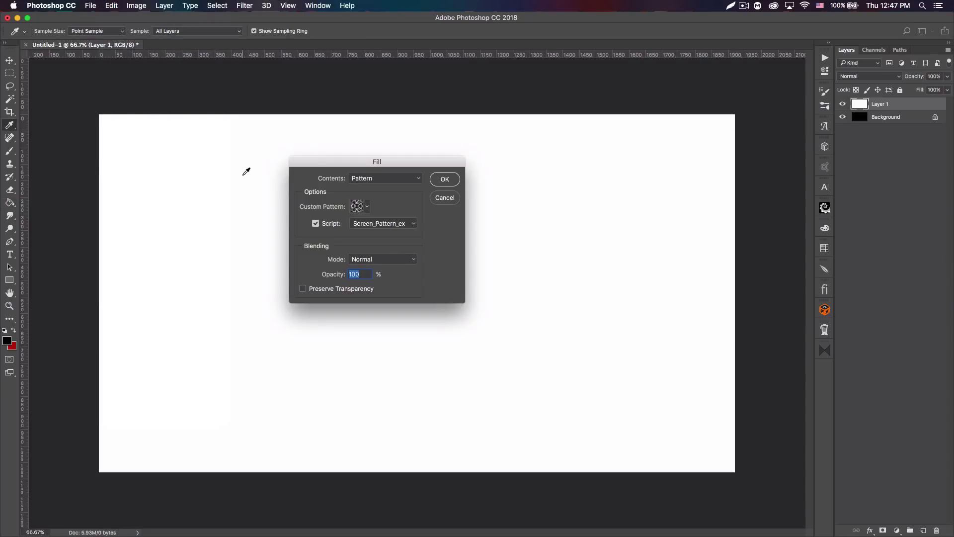
{"action": "left_click", "coordinate": [369, 180]}
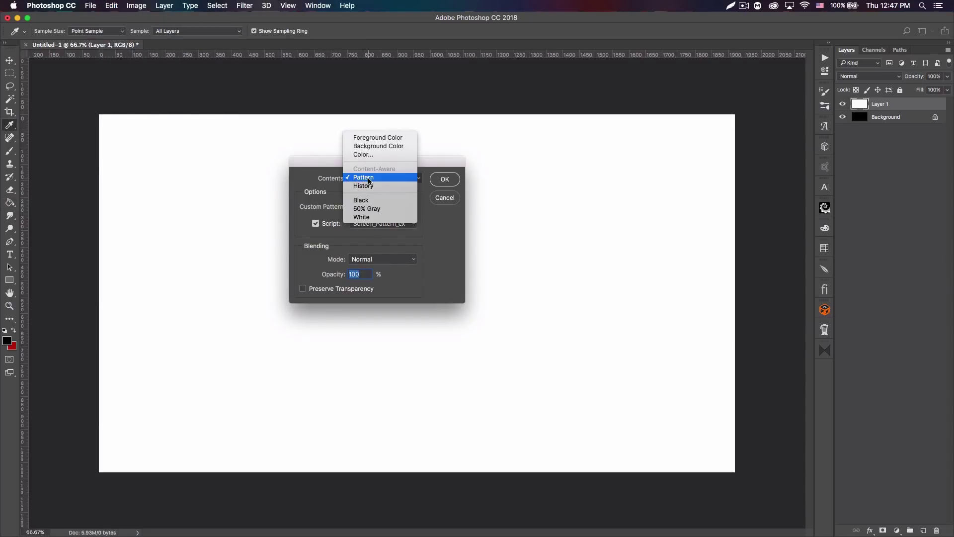
{"action": "left_click", "coordinate": [369, 180]}
{"action": "left_click", "coordinate": [315, 224]}
{"action": "left_click", "coordinate": [315, 224]}
{"action": "left_click", "coordinate": [392, 223]}
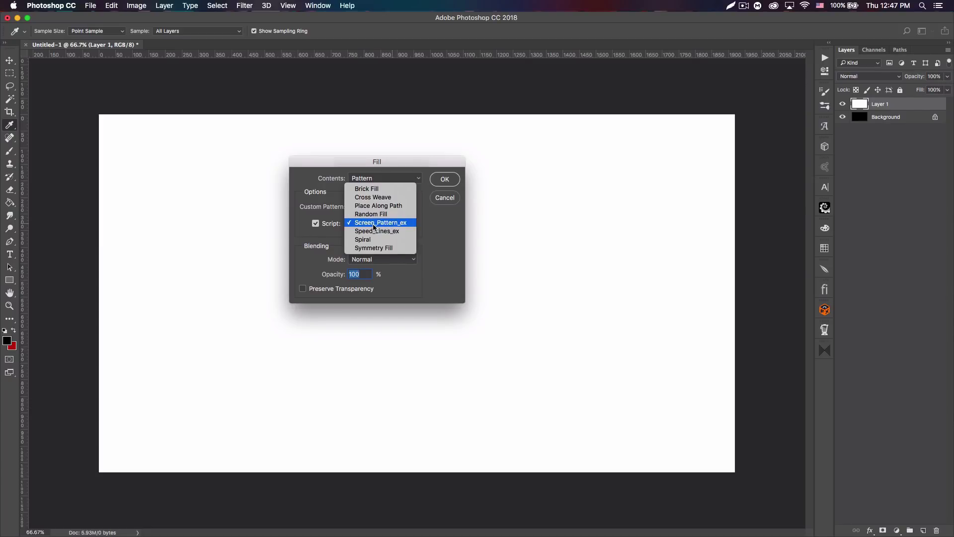
{"action": "left_click", "coordinate": [374, 224]}
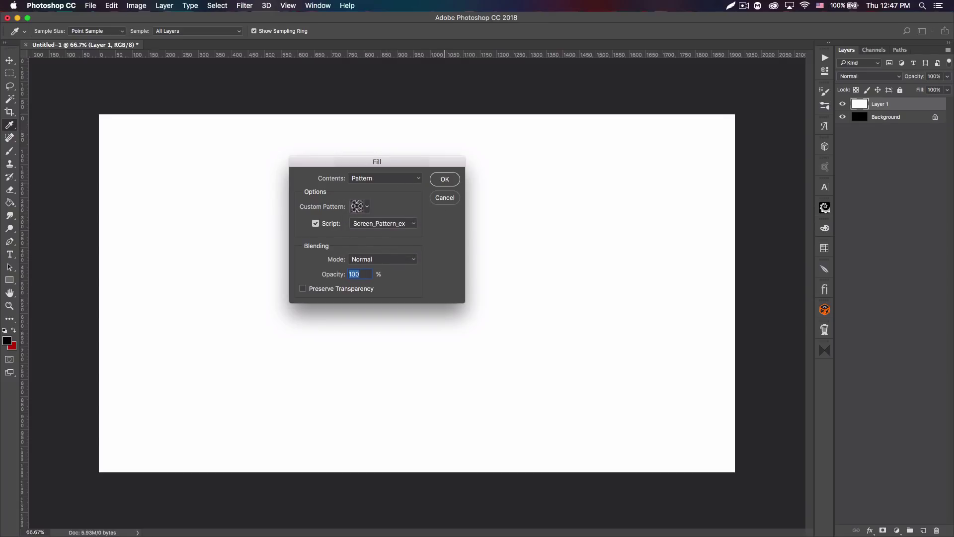
{"action": "left_click", "coordinate": [444, 179]}
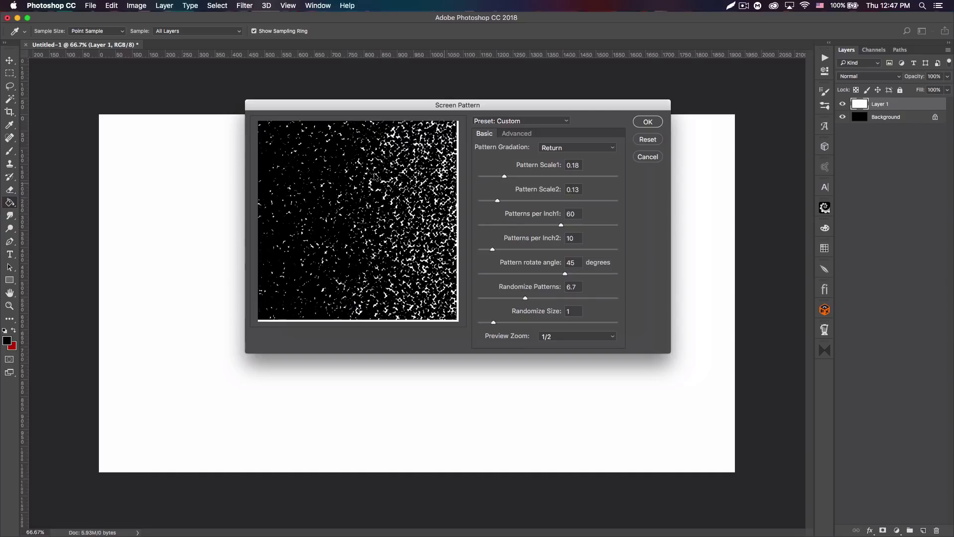
- Try the Eclipse, Radial and Return pattern gradations, set Pattern Scale1 to 0.21, and settle on the Normal gradation
{"action": "left_click", "coordinate": [570, 149]}
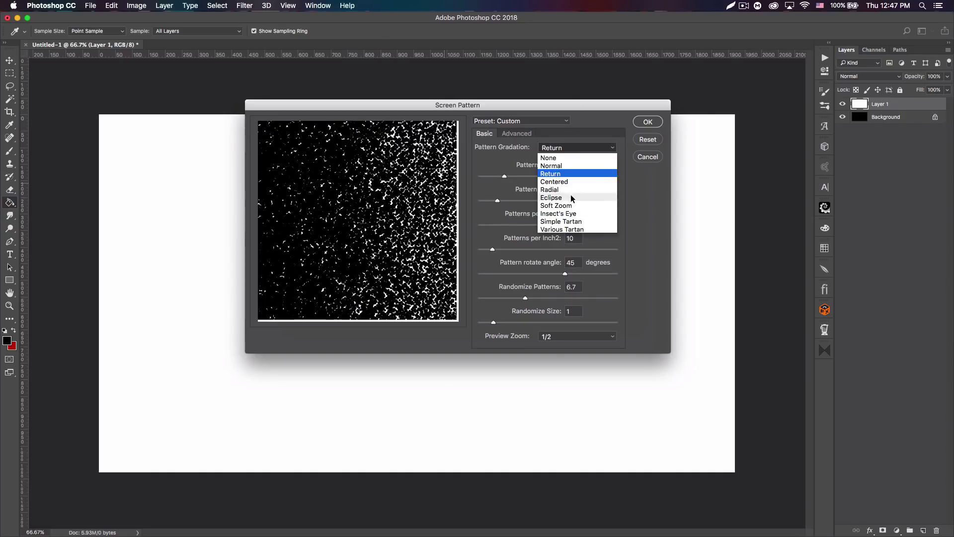
{"action": "left_click", "coordinate": [573, 202]}
{"action": "left_click", "coordinate": [560, 148]}
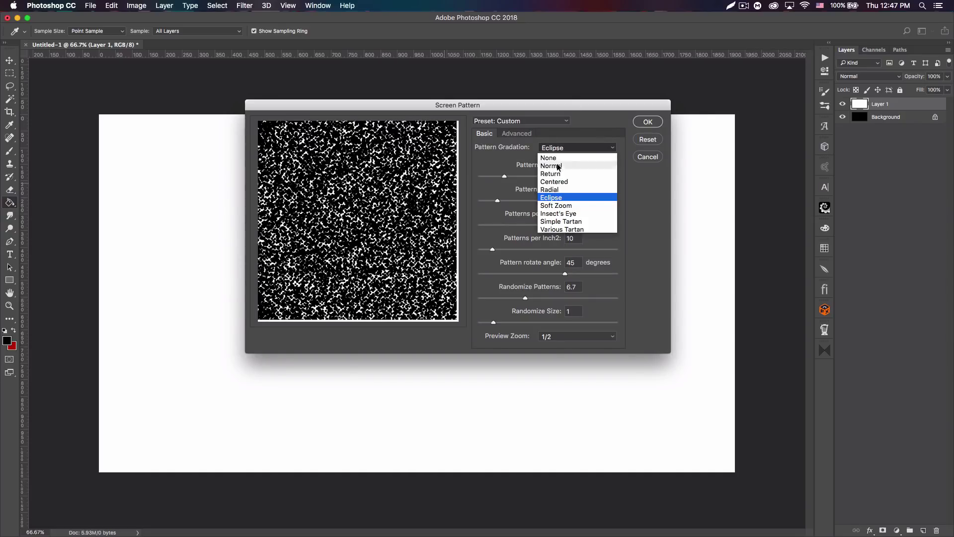
{"action": "left_click", "coordinate": [567, 191]}
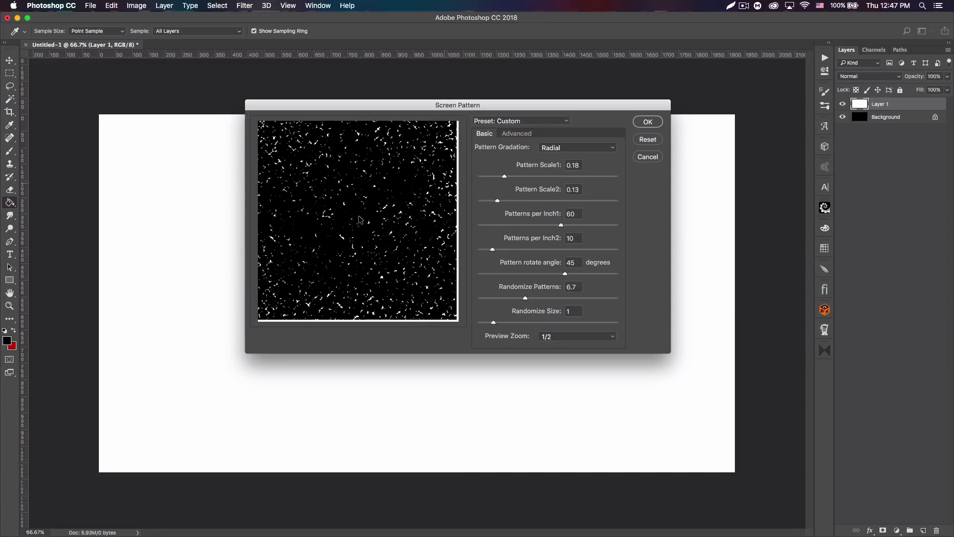
{"action": "mouse_move", "coordinate": [505, 175]}
{"action": "left_mouse_down"}
{"action": "mouse_move", "coordinate": [492, 176]}
{"action": "mouse_move", "coordinate": [507, 177]}
{"action": "left_mouse_up"}
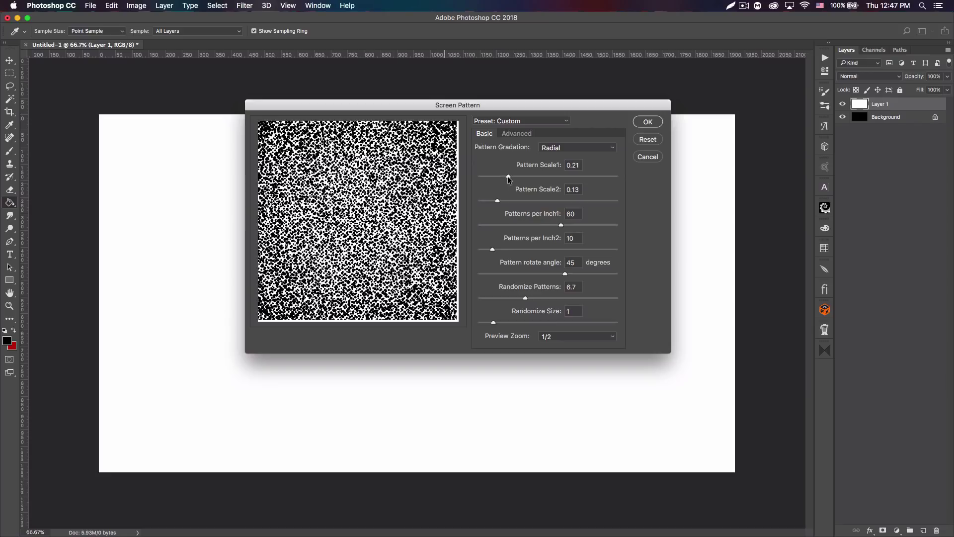
{"action": "left_click", "coordinate": [565, 148]}
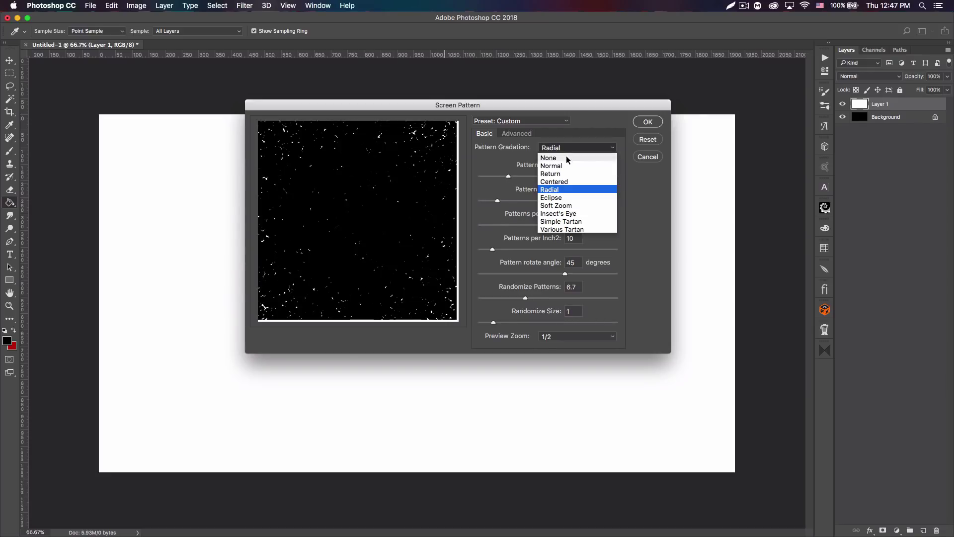
{"action": "left_click", "coordinate": [565, 173]}
{"action": "left_click", "coordinate": [572, 146]}
{"action": "left_click", "coordinate": [571, 165]}
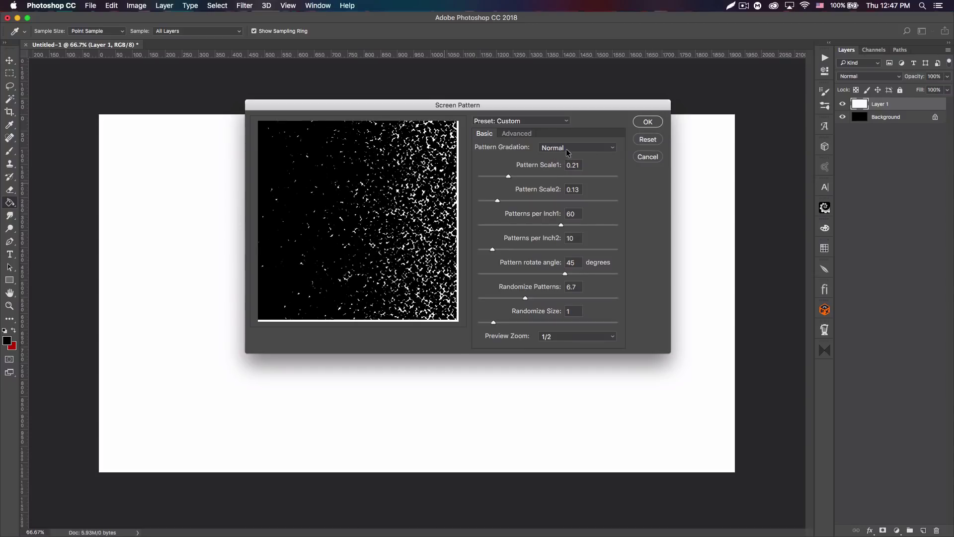
- Set Randomize Patterns to 3, the pattern rotate angle to -14 degrees and Randomize Size to 0.4
{"action": "left_click_drag", "start_coordinate": [525, 297], "coordinate": [499, 297]}
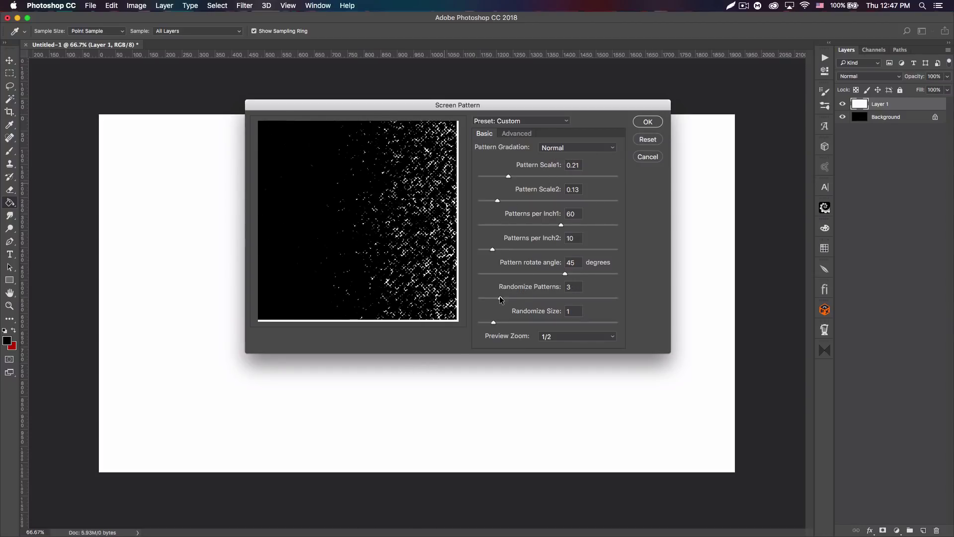
{"action": "left_click_drag", "start_coordinate": [540, 274], "coordinate": [524, 274]}
{"action": "left_click", "coordinate": [543, 272]}
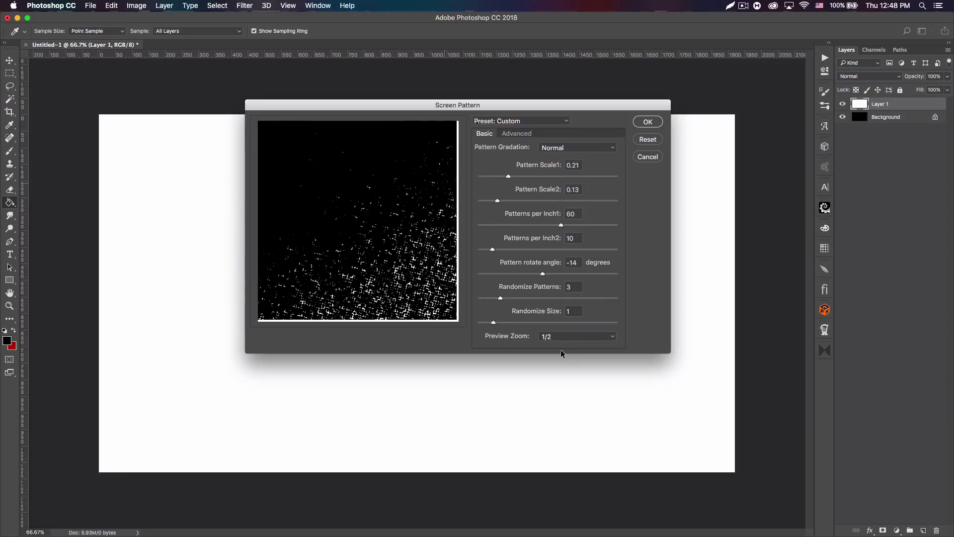
{"action": "left_click", "coordinate": [499, 322]}
{"action": "left_click", "coordinate": [485, 323]}
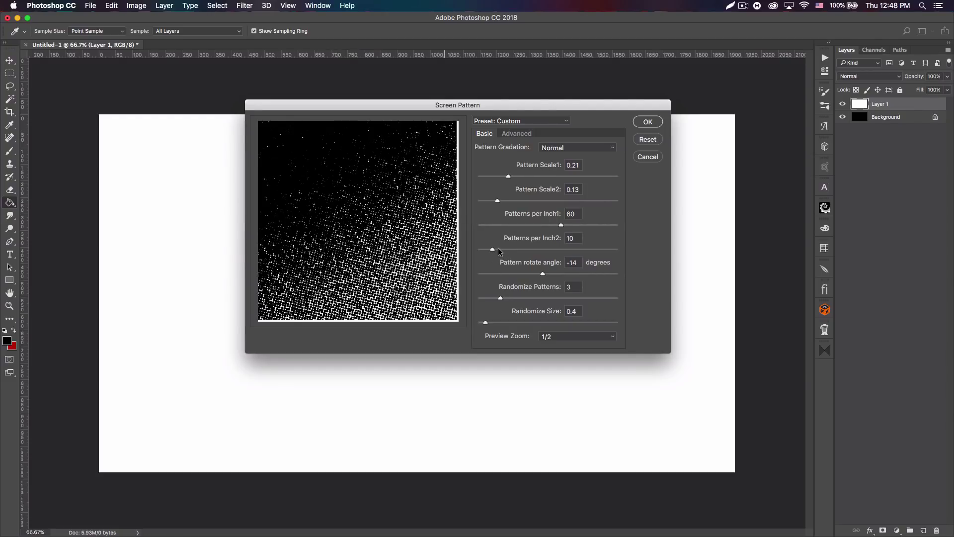
- Set Patterns per Inch2 to 23 and Patterns per Inch1 to 51, and apply the screen pattern to the layer
{"action": "left_click_drag", "start_coordinate": [505, 246], "coordinate": [508, 246]}
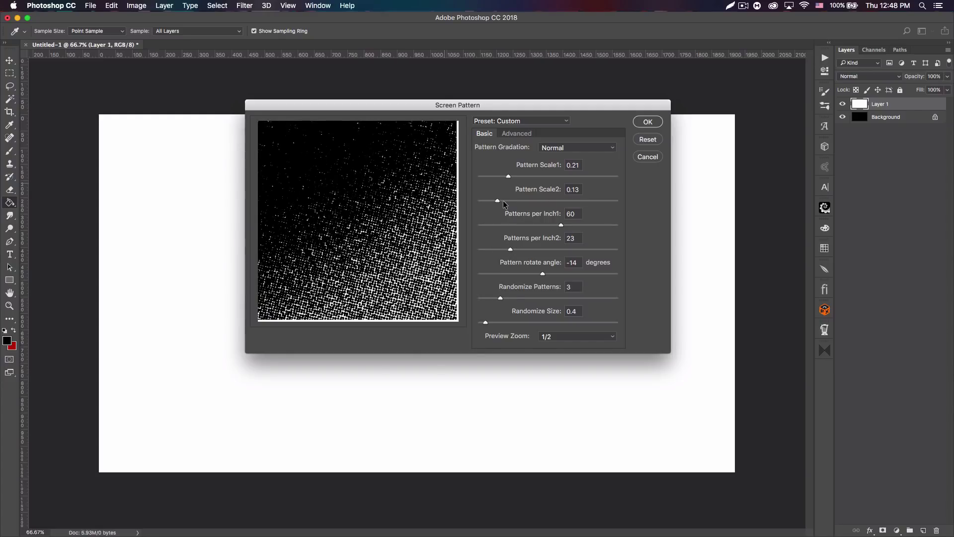
{"action": "left_click", "coordinate": [510, 224]}
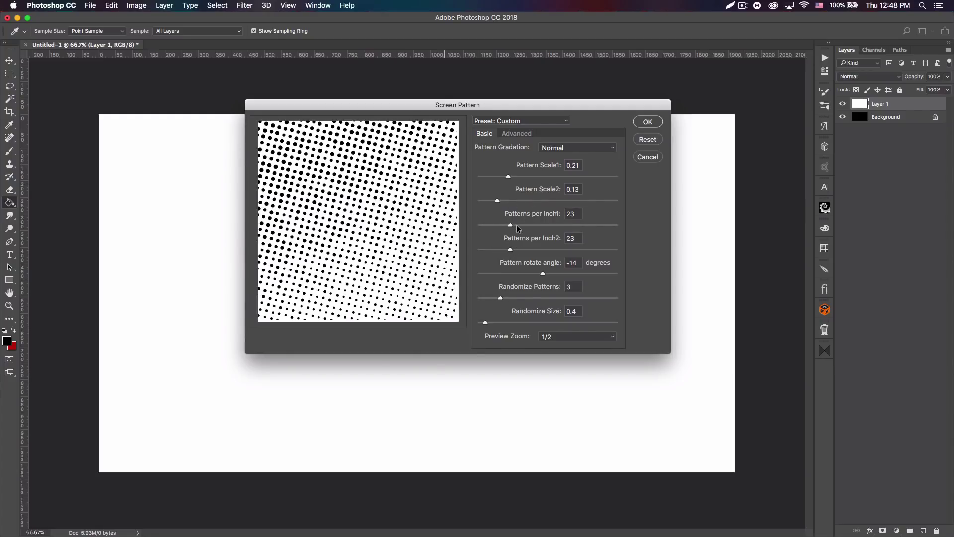
{"action": "left_click_drag", "start_coordinate": [517, 224], "coordinate": [543, 228]}
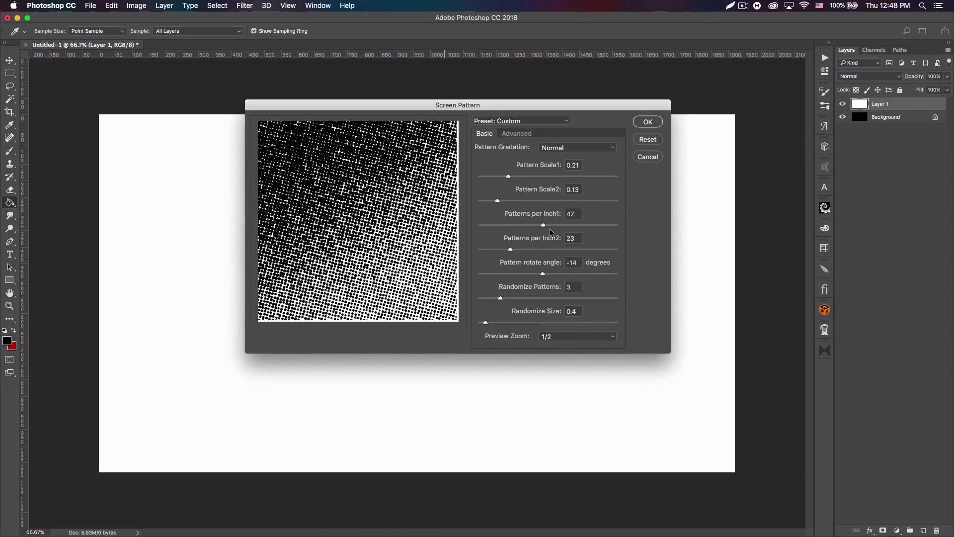
{"action": "left_click", "coordinate": [549, 224]}
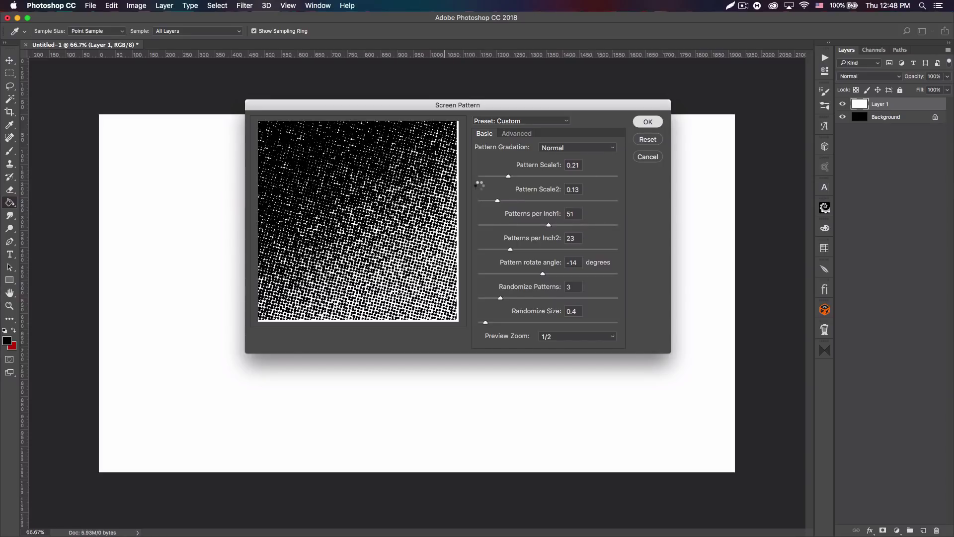
{"action": "key", "text": "Return"}
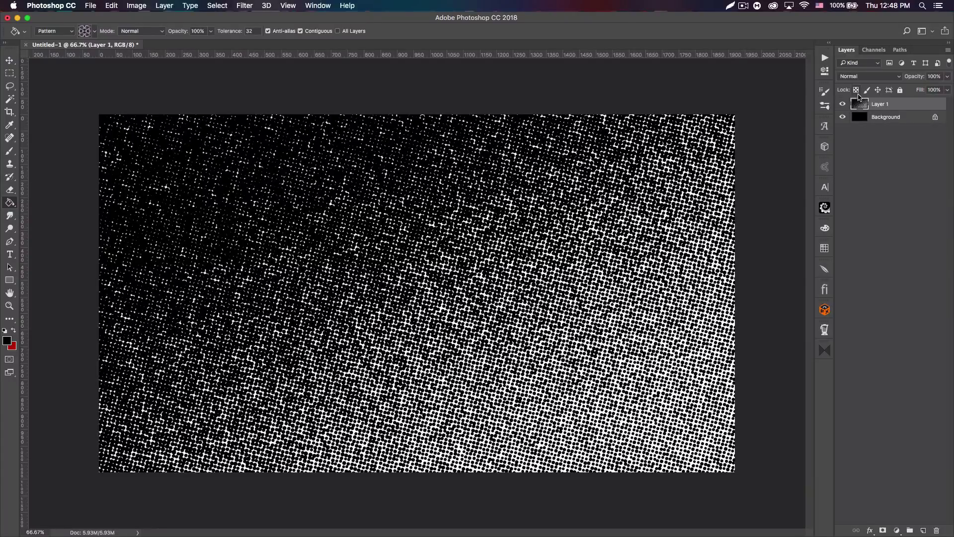
- Add a new layer directly above the Background and fill it with the red background color
{"action": "left_click", "coordinate": [900, 120]}
{"action": "left_click", "coordinate": [923, 530]}
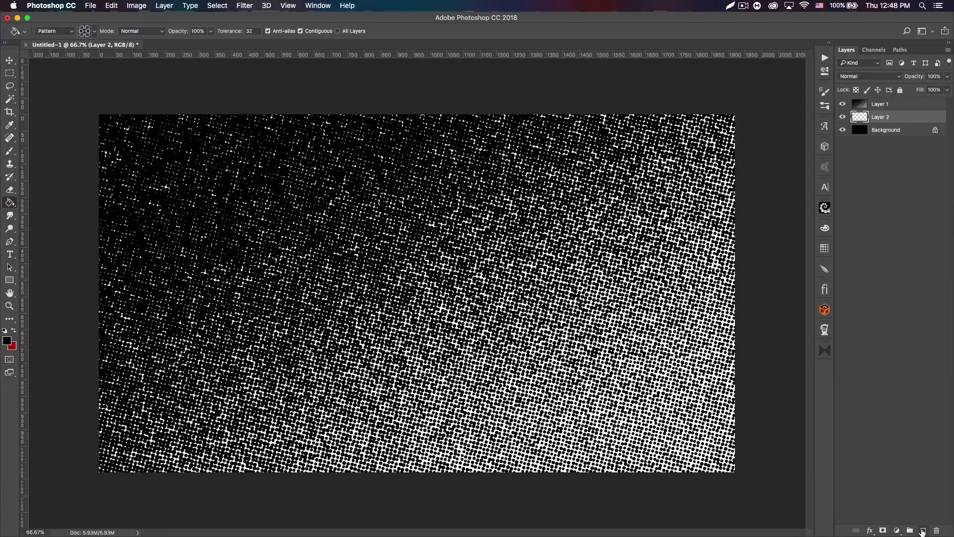
{"action": "key", "text": "super+BackSpace"}
- Try the Overlay and Lighten blend modes on the screen pattern layer, and settle on Darken
{"action": "left_click", "coordinate": [893, 107]}
{"action": "left_click", "coordinate": [853, 80]}
{"action": "left_click", "coordinate": [852, 184]}
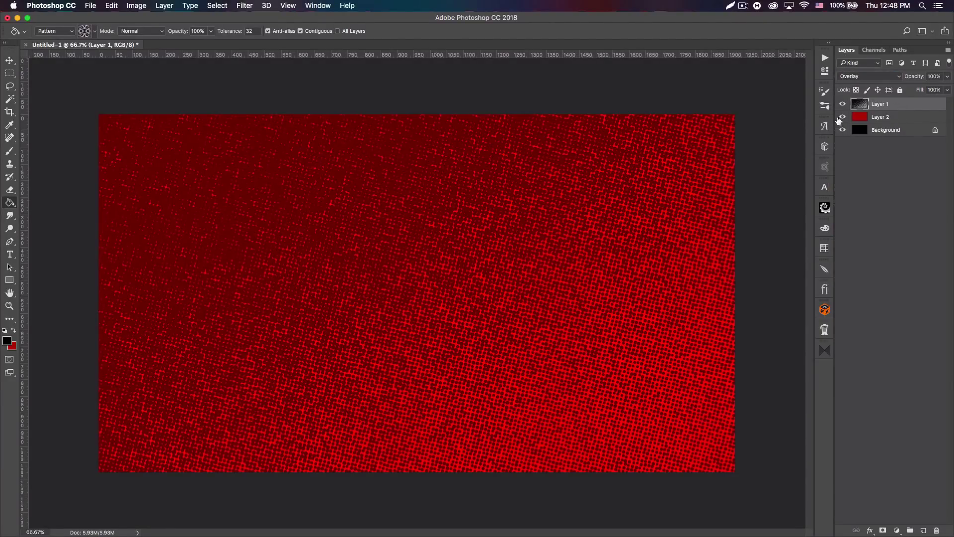
{"action": "left_click", "coordinate": [850, 76]}
{"action": "left_click", "coordinate": [860, 34]}
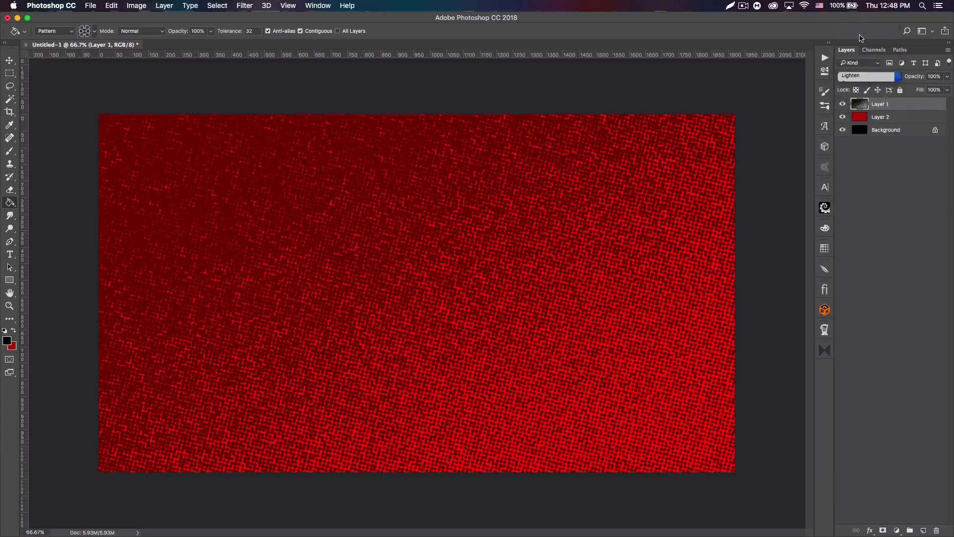
{"action": "left_click", "coordinate": [851, 79]}
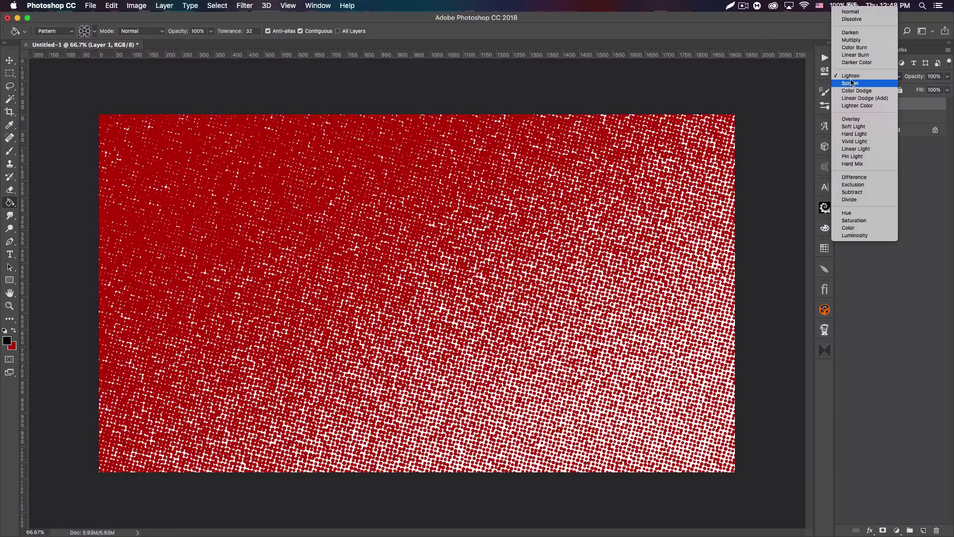
{"action": "left_click", "coordinate": [858, 33]}
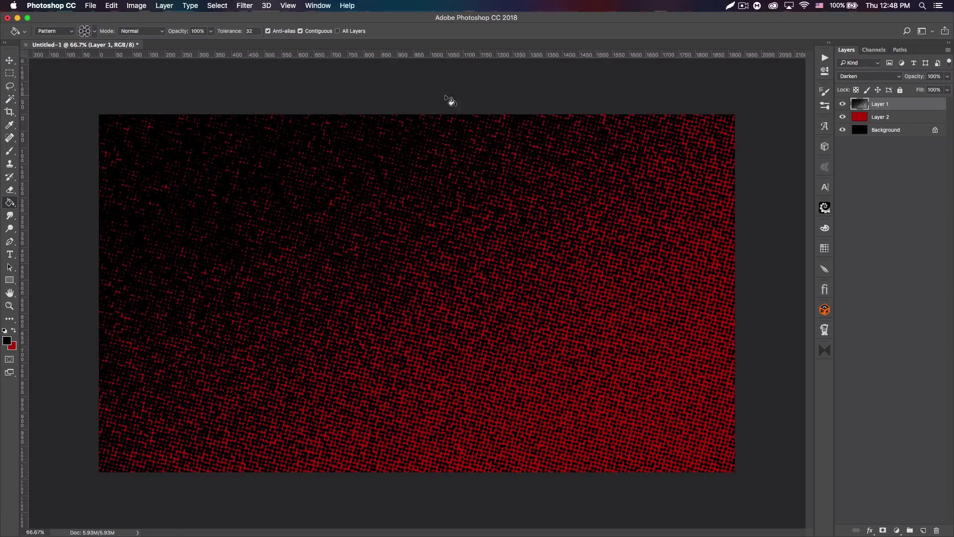
{"action": "left_click", "coordinate": [8, 60]}
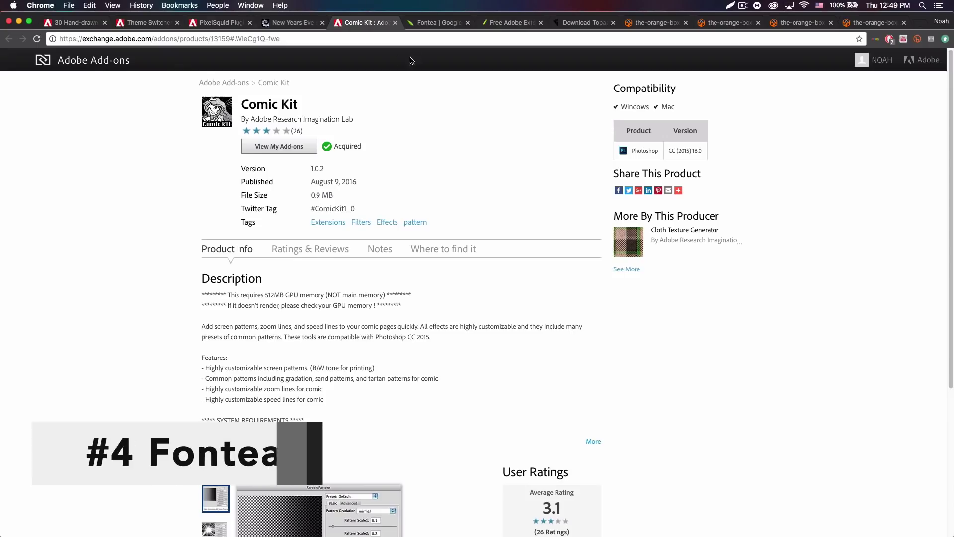
- Bring up the Fontea website in Chrome and look at the font categories in its try-out panel and the page title
{"action": "left_click", "coordinate": [434, 23]}
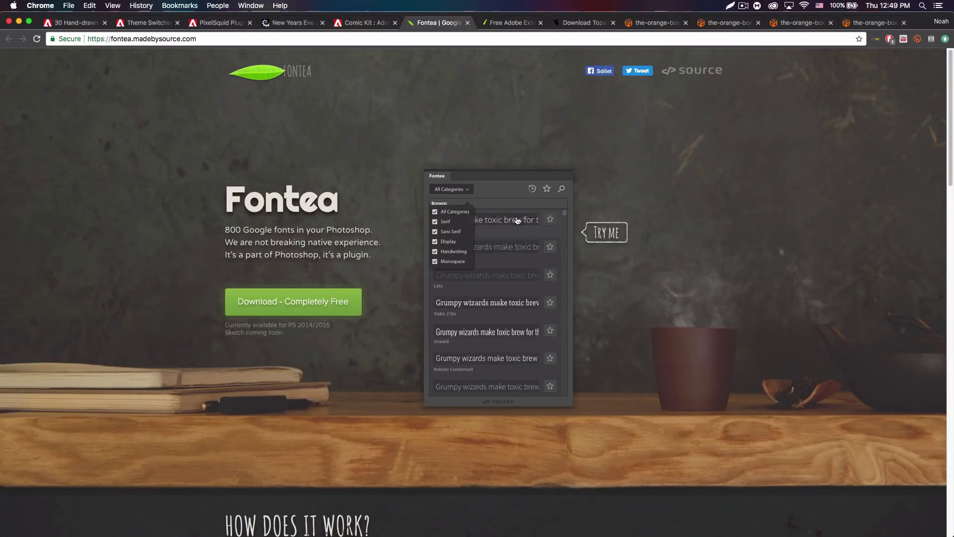
{"action": "left_click", "coordinate": [463, 192]}
{"action": "left_click", "coordinate": [463, 192]}
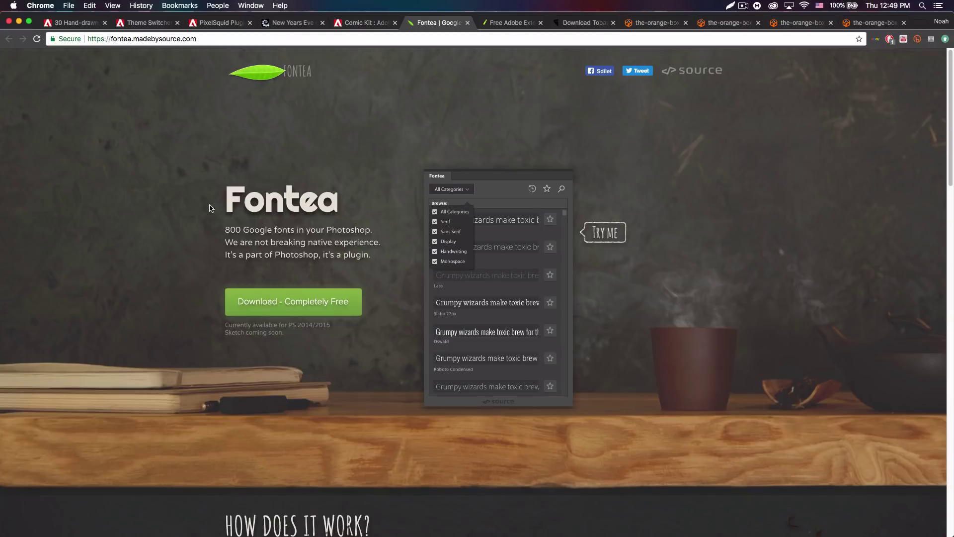
{"action": "left_click_drag", "start_coordinate": [295, 200], "coordinate": [226, 199]}
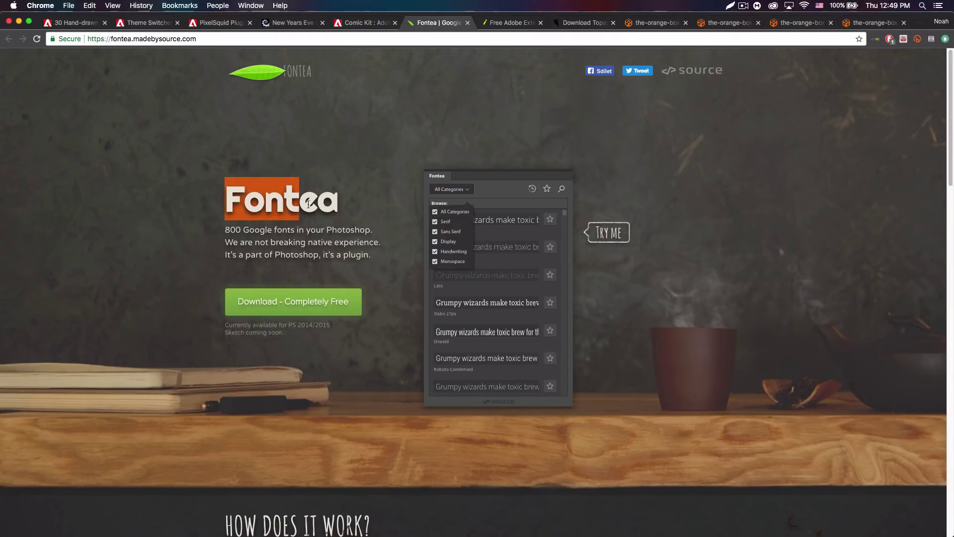
{"action": "left_click", "coordinate": [268, 191]}
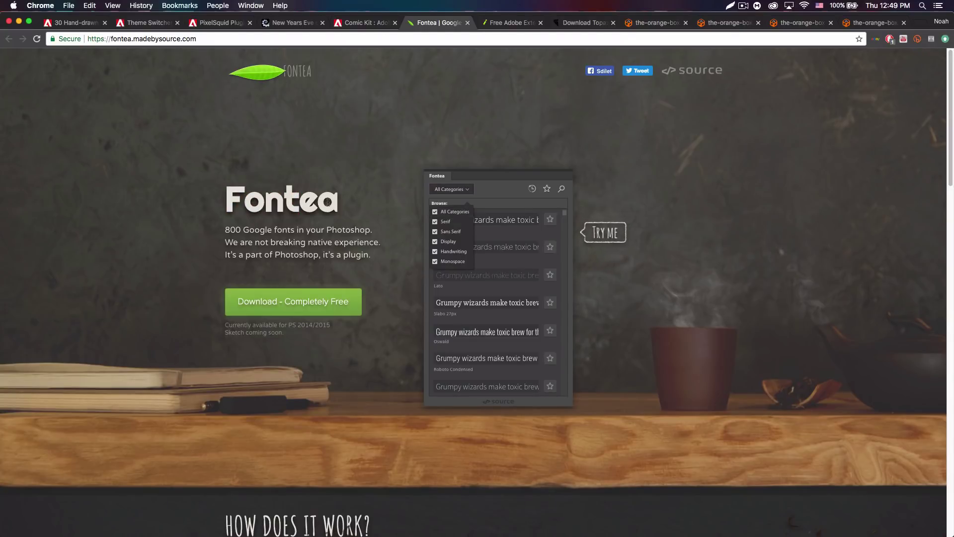
- Limit the website's try-out panel to Display fonts and preview the page title in Luckiest Guy
{"action": "left_click", "coordinate": [447, 234]}
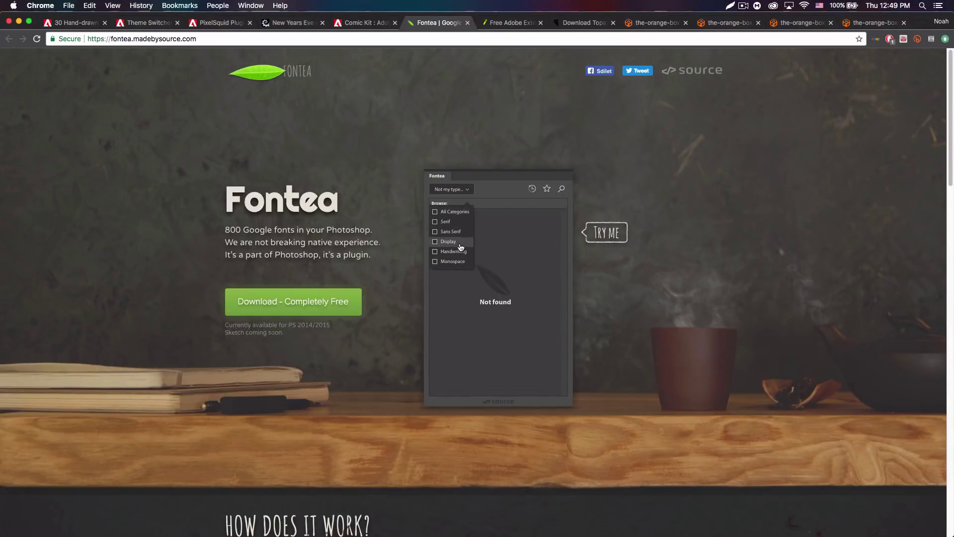
{"action": "left_click", "coordinate": [455, 242]}
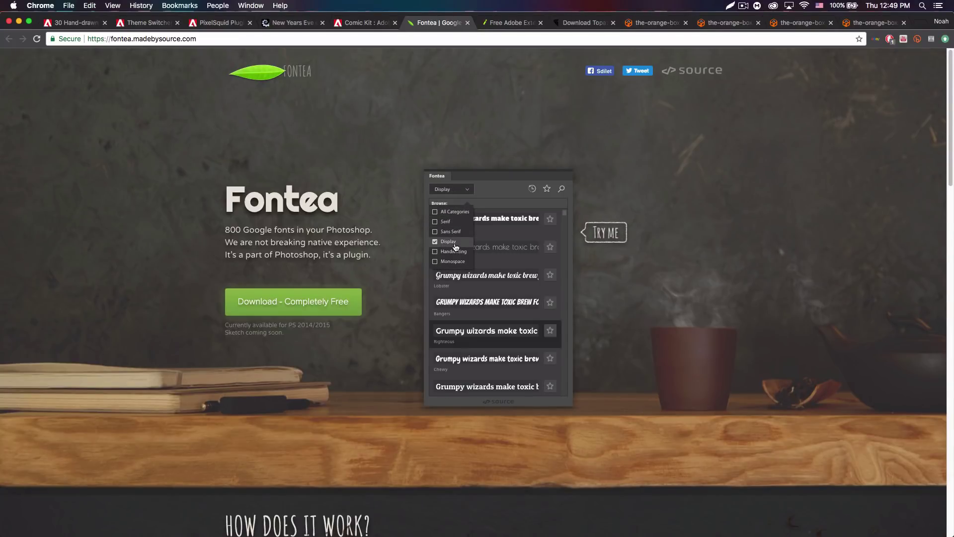
{"action": "scroll", "coordinate": [498, 299], "scroll_direction": "down", "scroll_amount": 3}
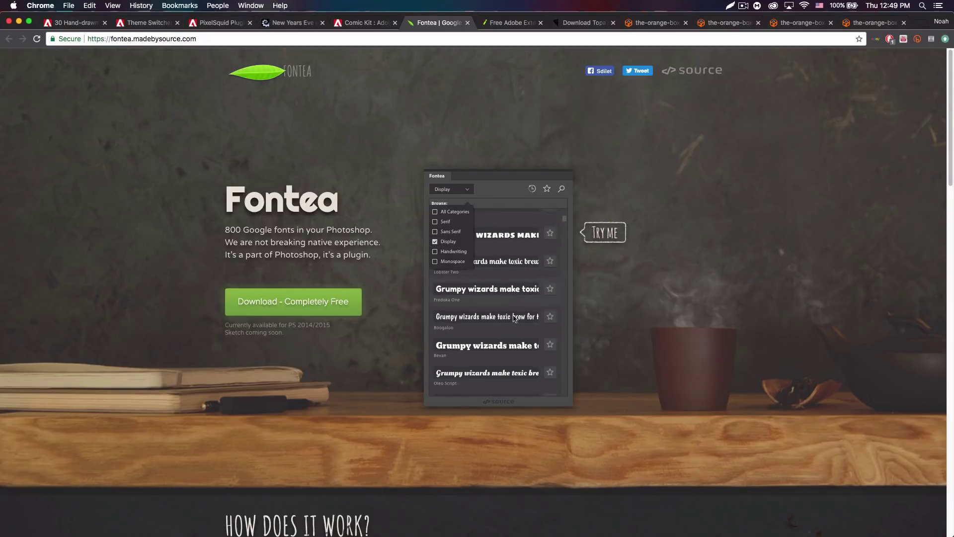
{"action": "scroll", "coordinate": [492, 333], "scroll_direction": "down", "scroll_amount": 3}
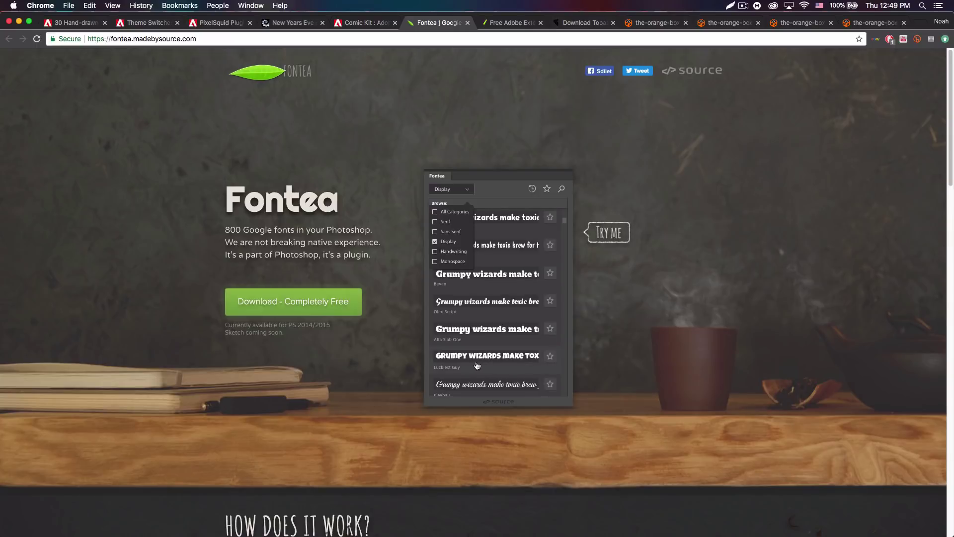
{"action": "left_click", "coordinate": [467, 362]}
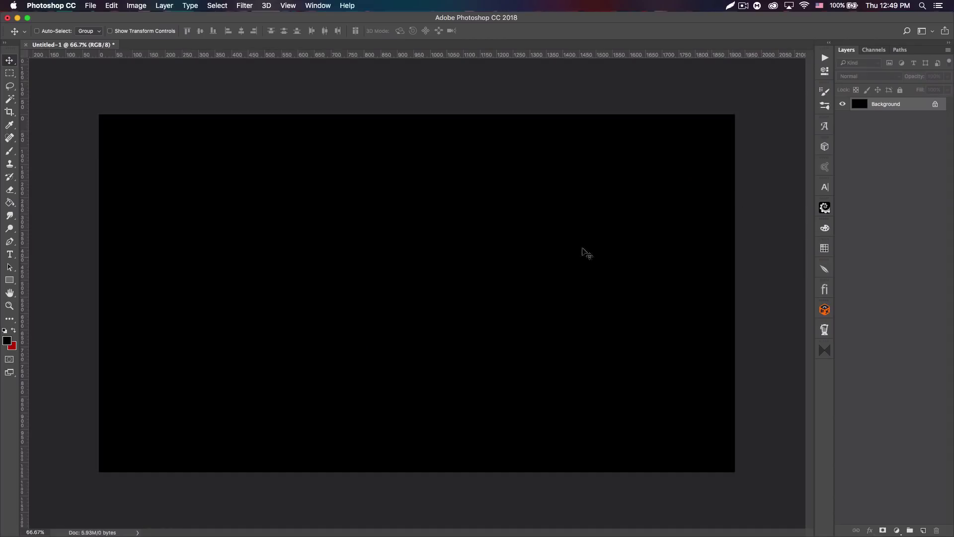
- In Photoshop, make white the foreground and black the background color, and start a text layer left of the canvas center
{"action": "left_click", "coordinate": [5, 330]}
{"action": "left_click", "coordinate": [13, 330]}
{"action": "left_click", "coordinate": [10, 253]}
{"action": "left_click", "coordinate": [355, 274]}
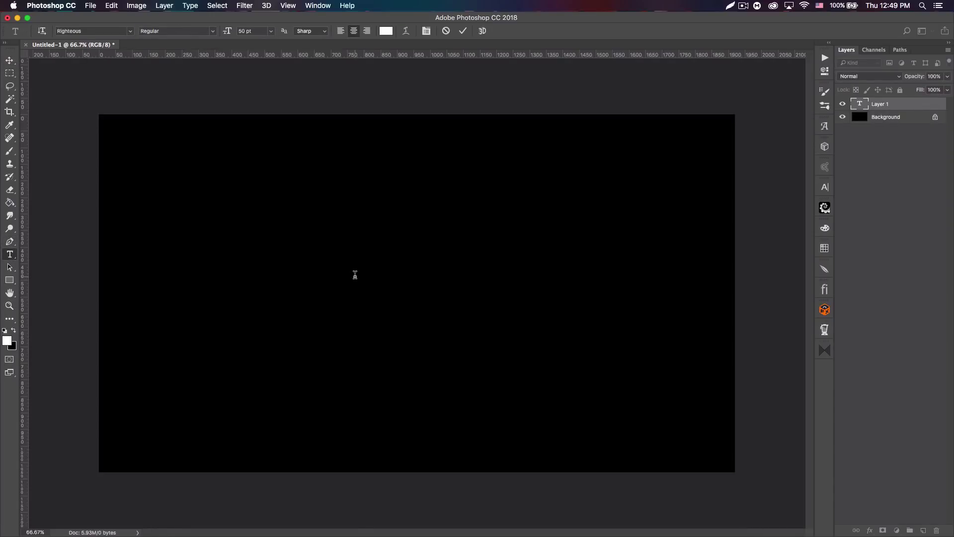
- Enter the text "Hello world!" and move it to the upper center of the canvas
{"action": "type", "text": "HELLOW W"}
{"action": "key", "text": "Left"}
{"action": "key", "text": "BackSpace"}
{"action": "key", "text": "BackSpace"}
{"action": "key", "text": "Delete"}
{"action": "type", "text": "WORLD!"}
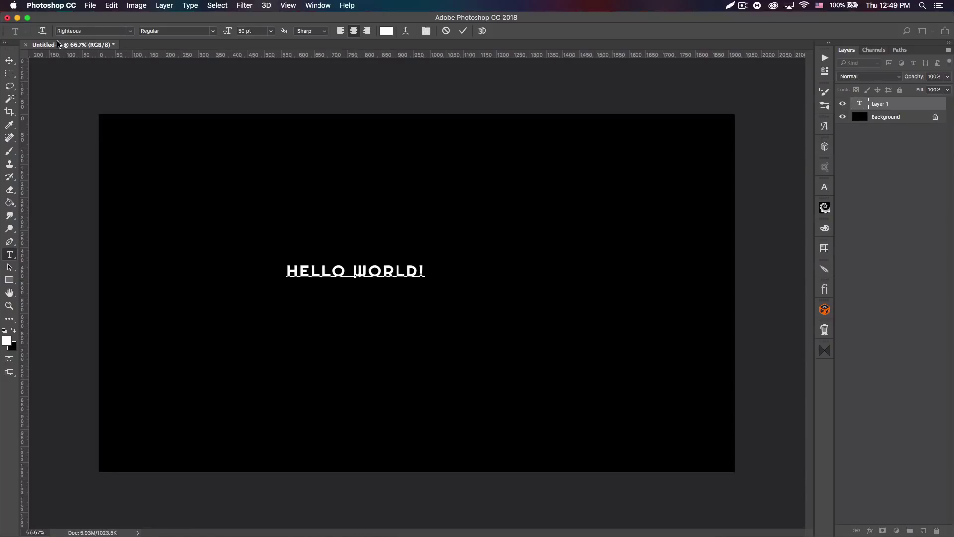
{"action": "left_click", "coordinate": [9, 61]}
{"action": "left_click_drag", "start_coordinate": [372, 267], "coordinate": [434, 171]}
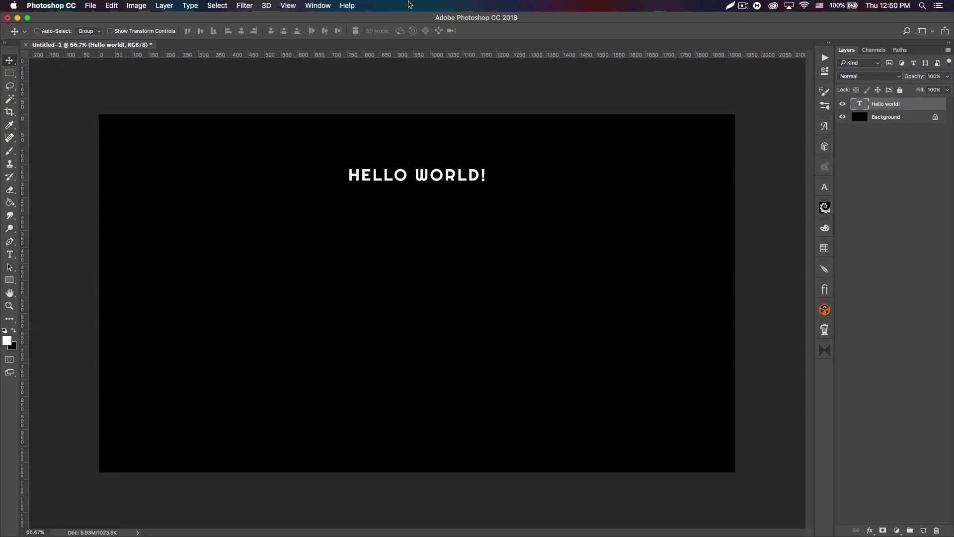
- Open the Fontea extension, leave its favorites view, and browse the fonts of All Categories
{"action": "left_click", "coordinate": [308, 6]}
{"action": "mouse_move", "coordinate": [376, 53]}
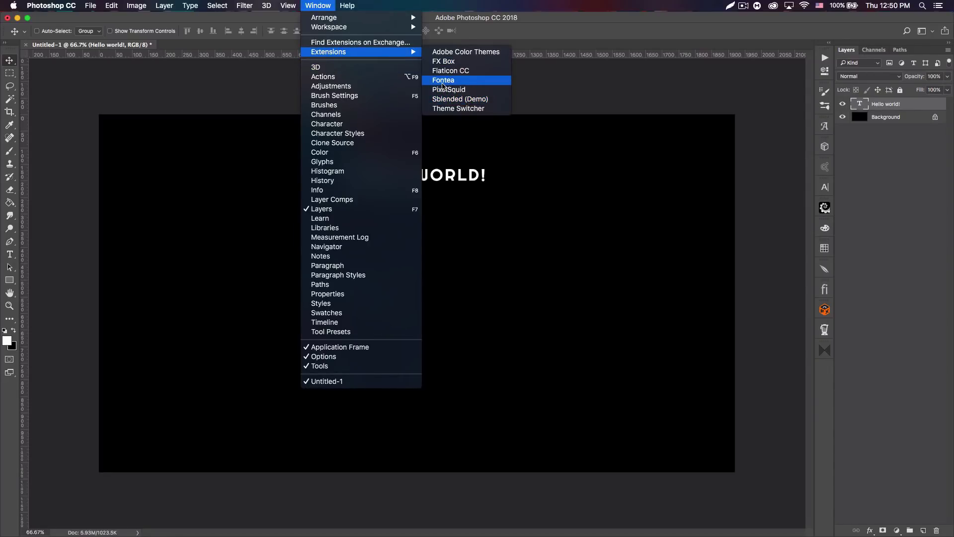
{"action": "left_click", "coordinate": [444, 80]}
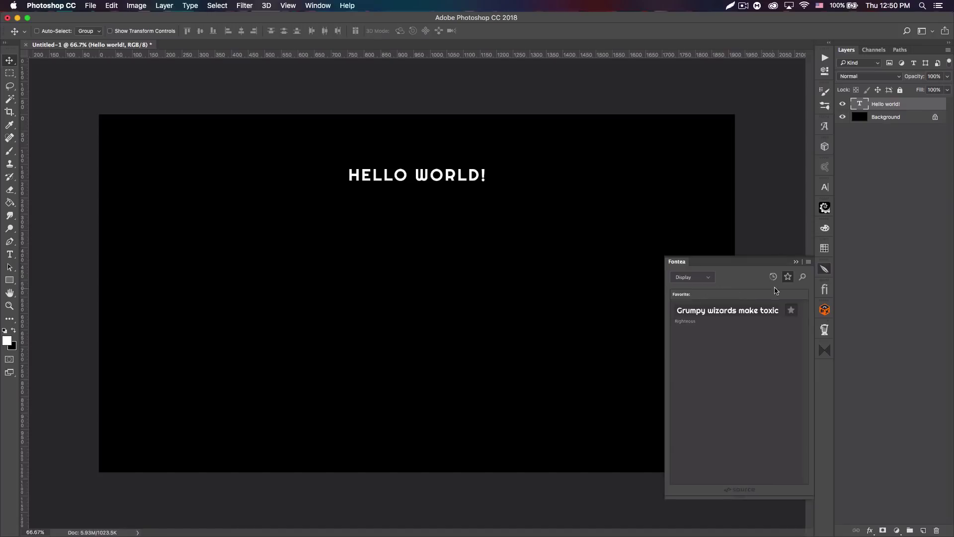
{"action": "left_click", "coordinate": [788, 277]}
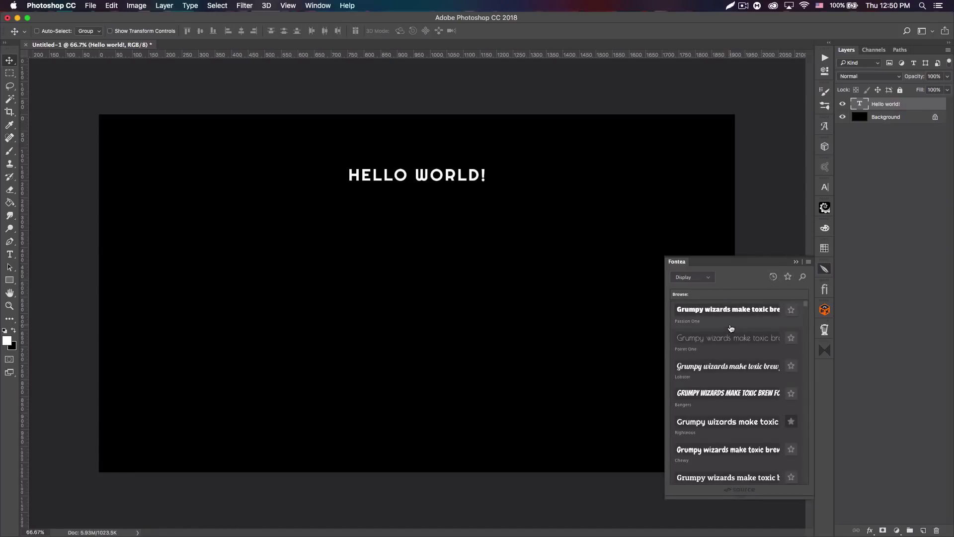
{"action": "left_click", "coordinate": [702, 283]}
{"action": "left_click", "coordinate": [696, 296]}
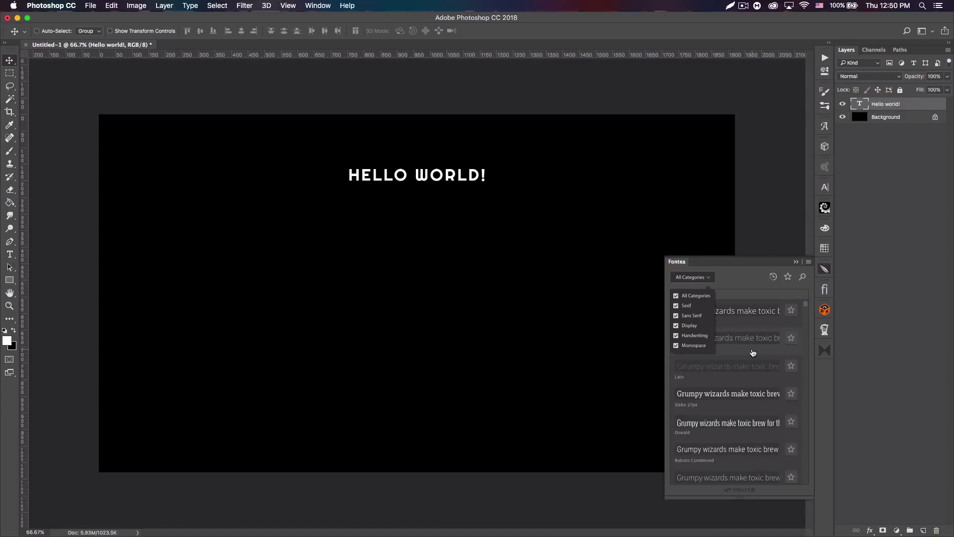
{"action": "scroll", "coordinate": [753, 352], "scroll_direction": "down", "scroll_amount": 3}
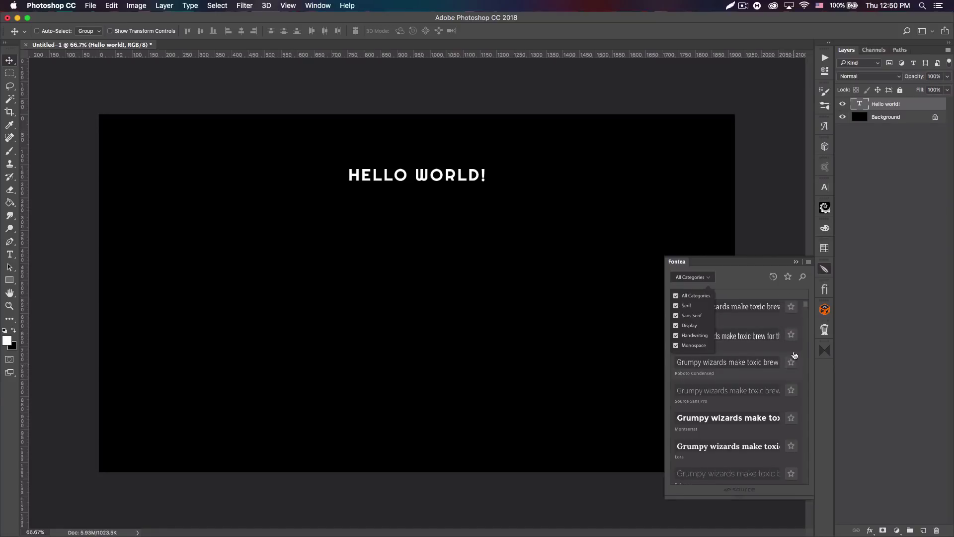
- Show the Fontea favorites and apply the Righteous font to the text layer
{"action": "left_click", "coordinate": [789, 279]}
{"action": "left_click", "coordinate": [708, 291]}
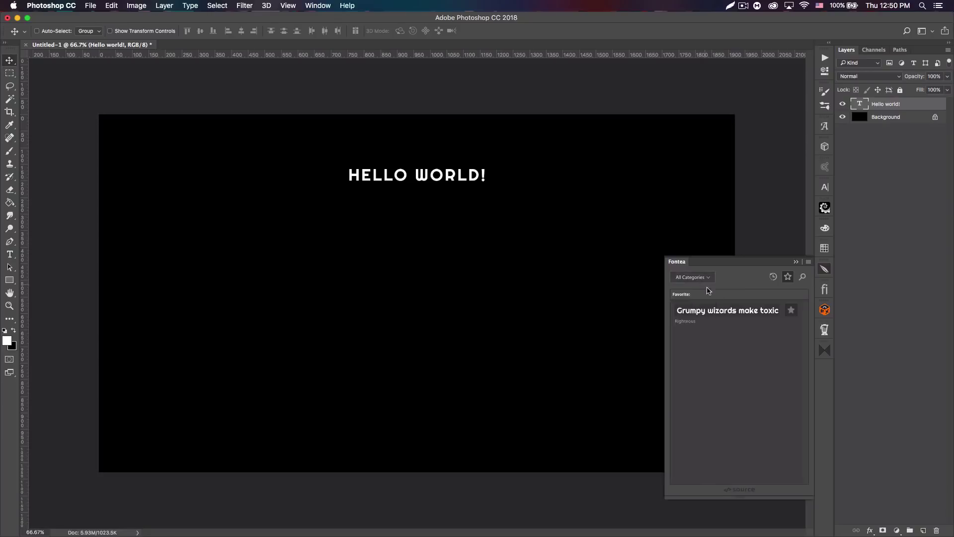
{"action": "left_click", "coordinate": [724, 318]}
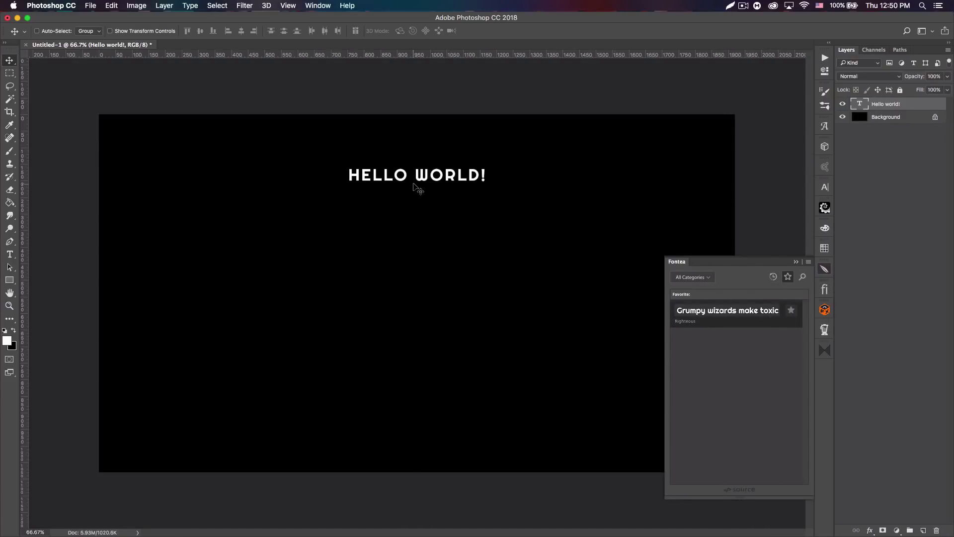
- Collapse the Fontea extension and delete the text layer
{"action": "left_click", "coordinate": [795, 261]}
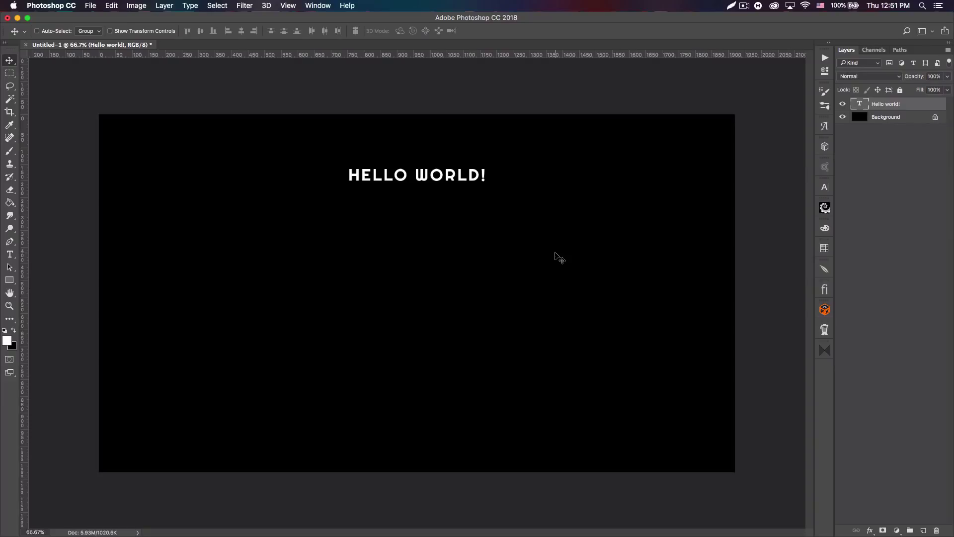
{"action": "key", "text": "Delete"}
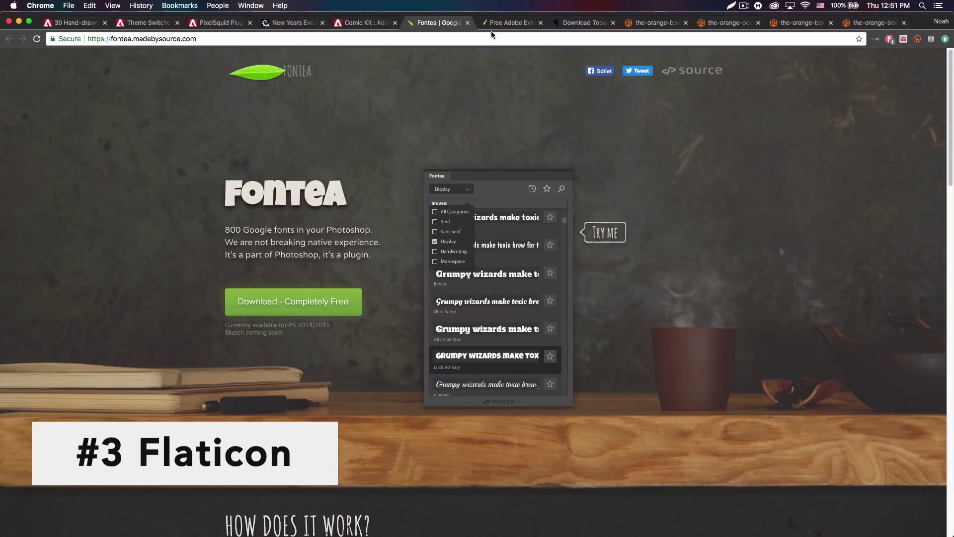
- View the Flaticon Adobe extension page in Chrome, and open the Flaticon CC extension in Photoshop
{"action": "left_click", "coordinate": [502, 22]}
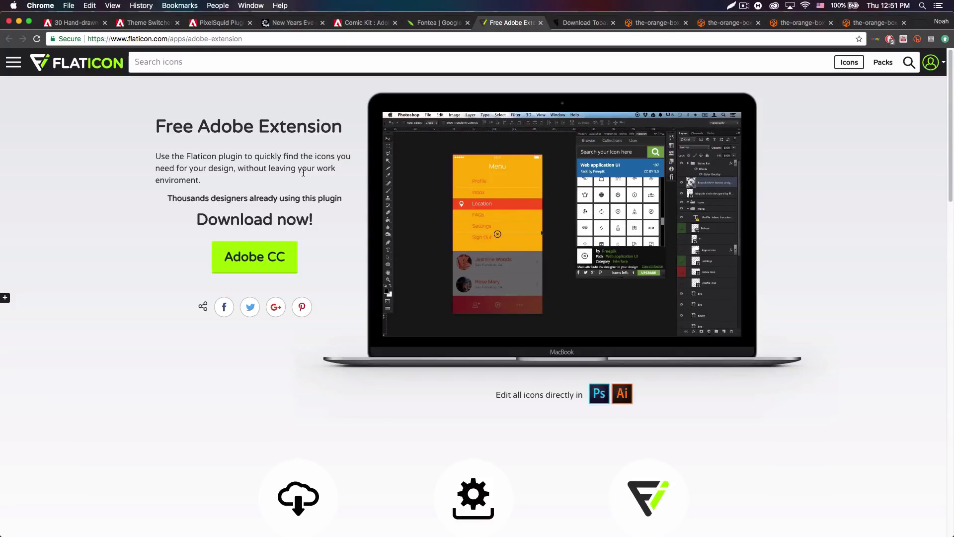
{"action": "key", "text": "super+Tab"}
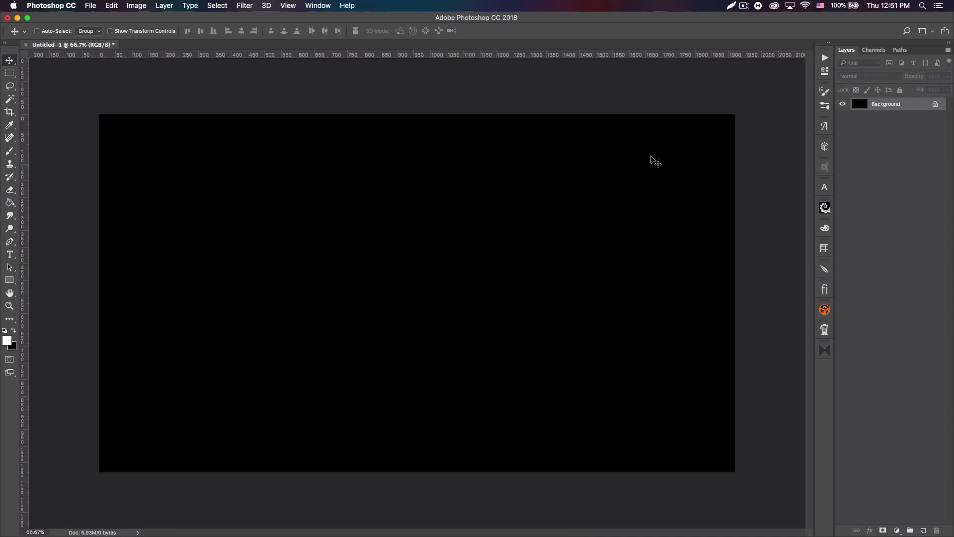
{"action": "left_click", "coordinate": [318, 6]}
{"action": "mouse_move", "coordinate": [364, 51]}
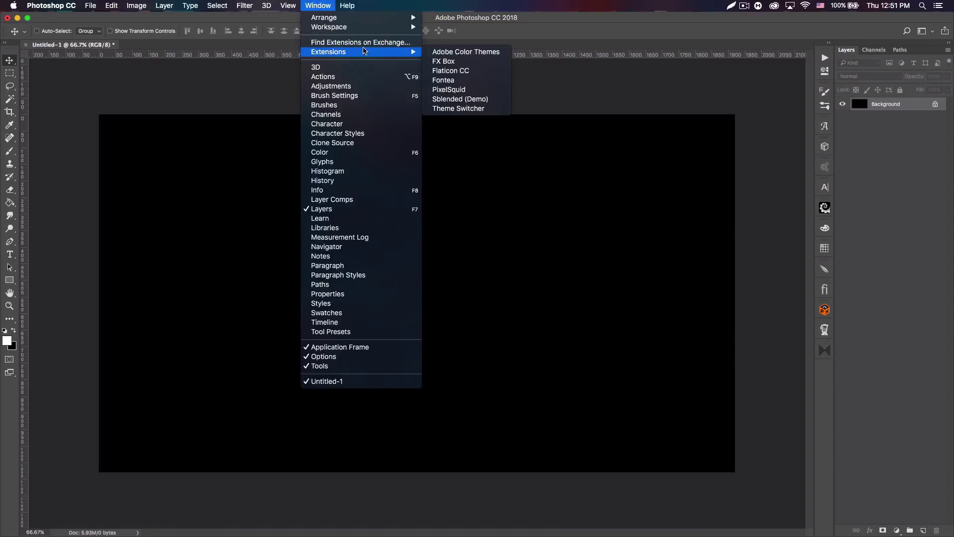
{"action": "left_click", "coordinate": [450, 71]}
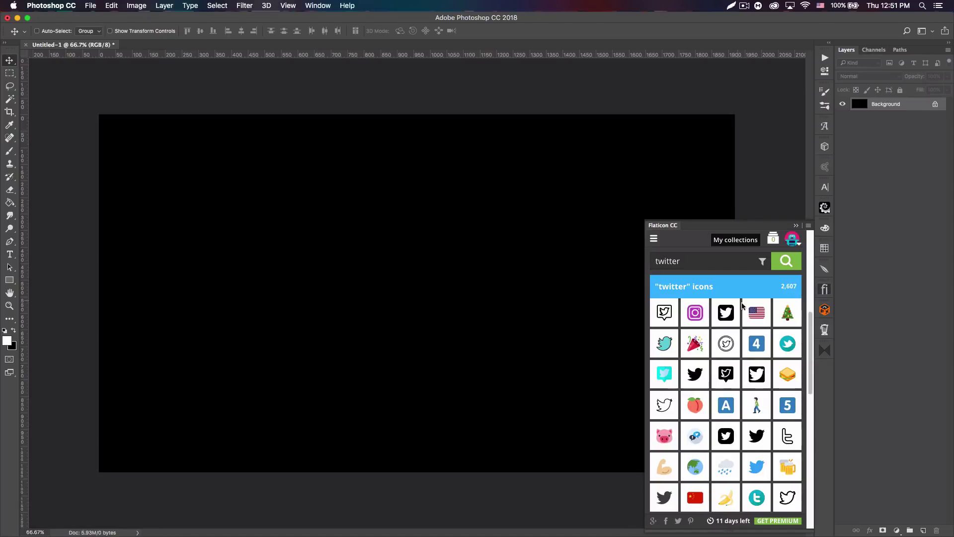
- Check My collections in Flaticon CC and bring up the icon Packs
{"action": "scroll", "coordinate": [701, 312], "scroll_direction": "up", "scroll_amount": 5}
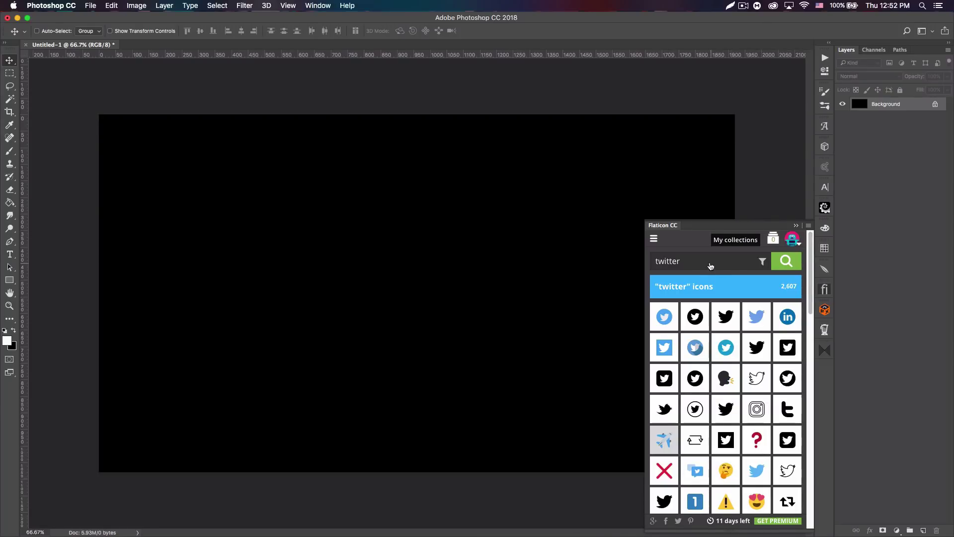
{"action": "left_click", "coordinate": [732, 242]}
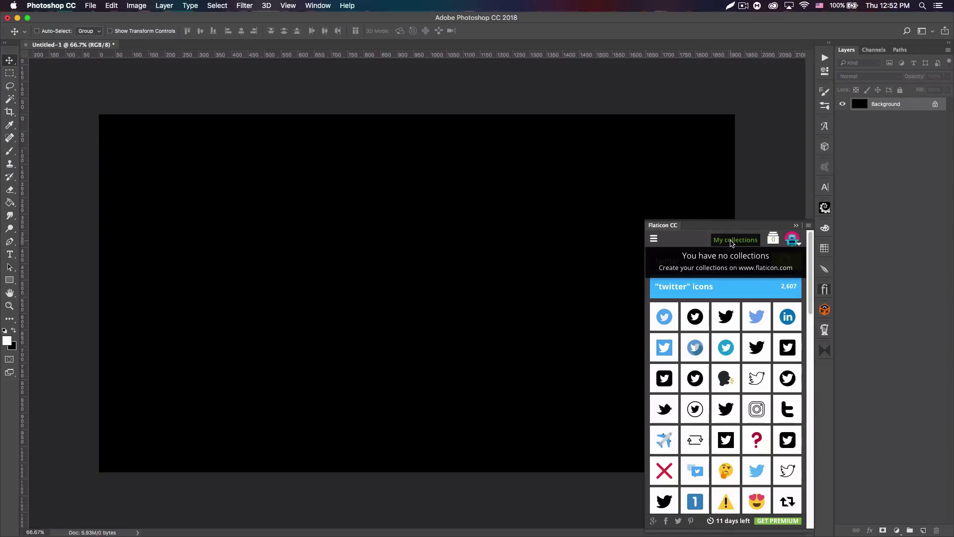
{"action": "left_click", "coordinate": [654, 239]}
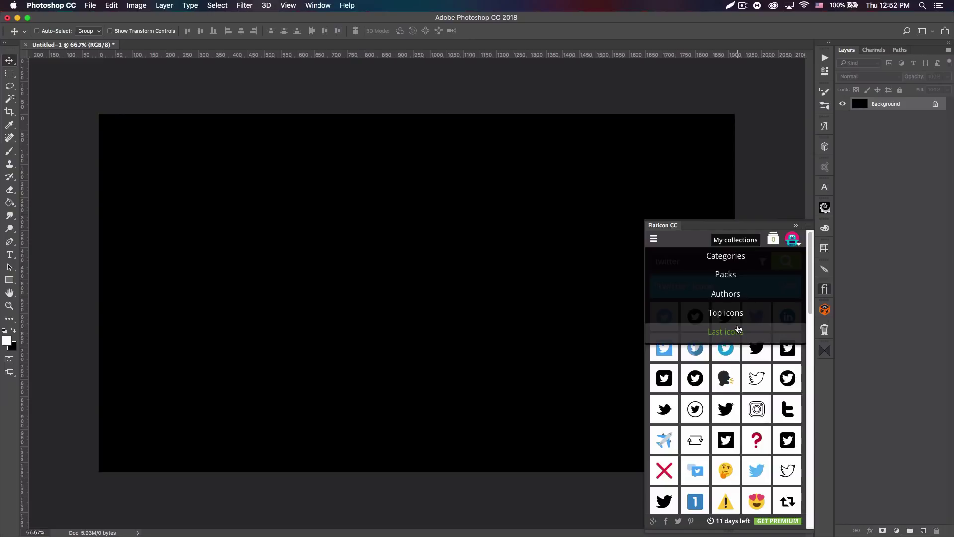
{"action": "left_click", "coordinate": [732, 279]}
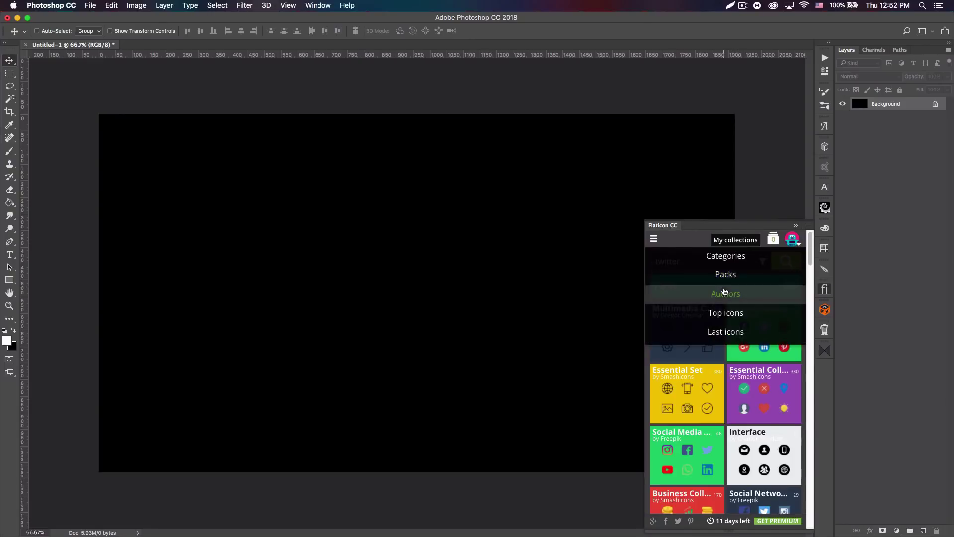
- Open the Social Media Logos pack in Flaticon CC and browse its icons
{"action": "left_click", "coordinate": [714, 412]}
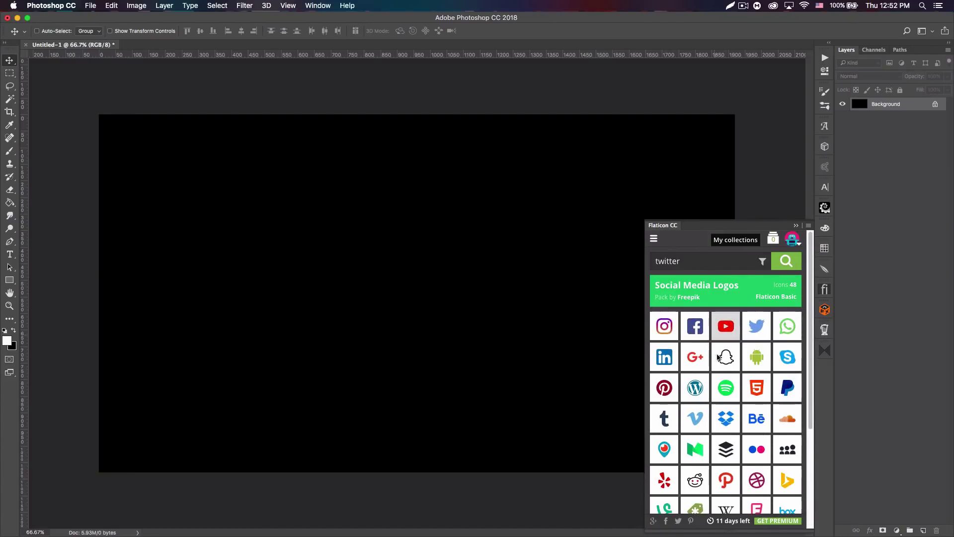
{"action": "scroll", "coordinate": [747, 382], "scroll_direction": "down", "scroll_amount": 3}
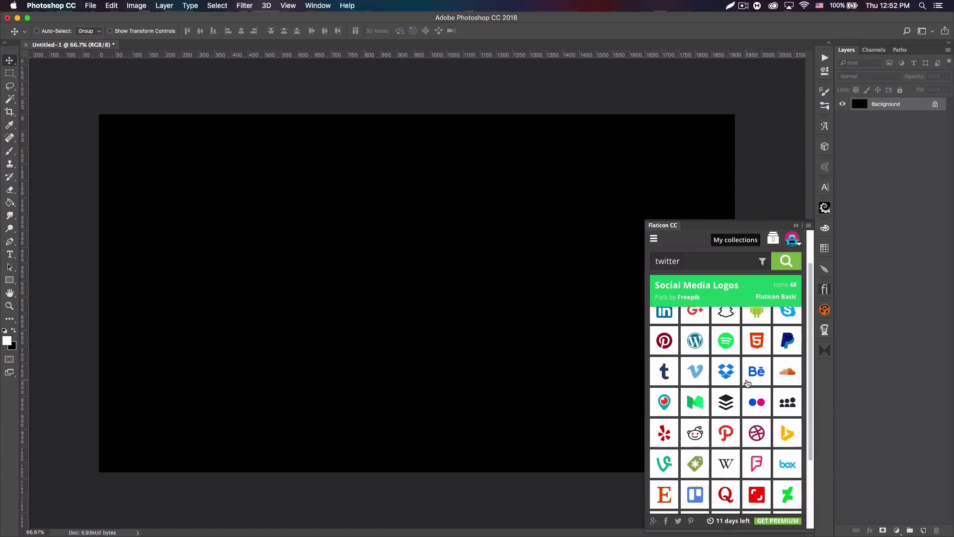
{"action": "scroll", "coordinate": [747, 383], "scroll_direction": "down", "scroll_amount": 3}
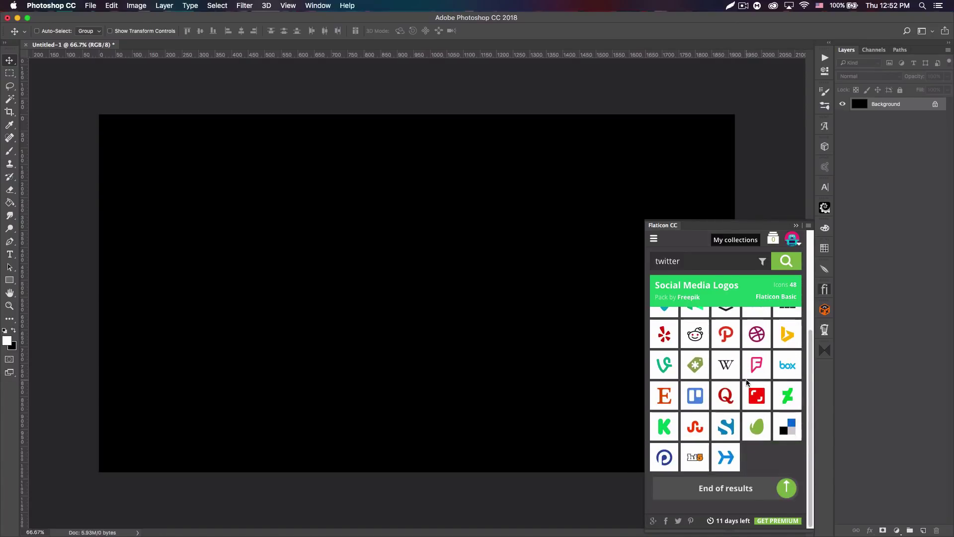
{"action": "scroll", "coordinate": [760, 375], "scroll_direction": "up", "scroll_amount": 1}
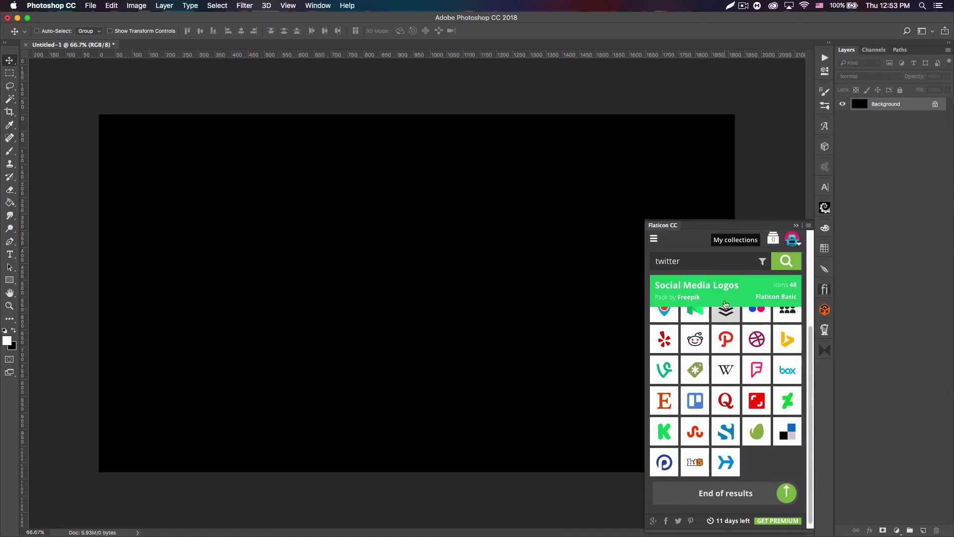
- Search Flaticon CC for "reddit" icons and pick the fourth icon of the first row
{"action": "left_click_drag", "start_coordinate": [706, 263], "coordinate": [636, 252]}
{"action": "type", "text": "red"}
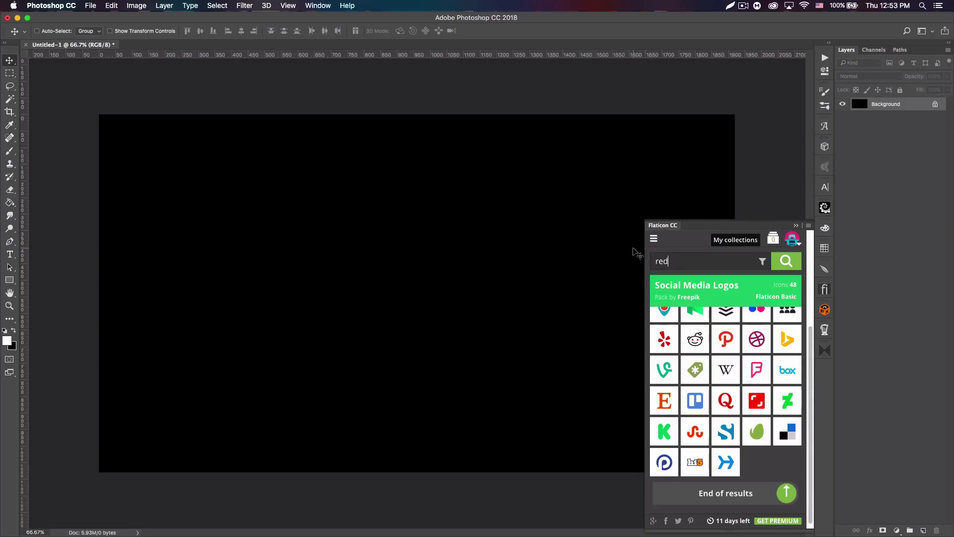
{"action": "type", "text": "dit"}
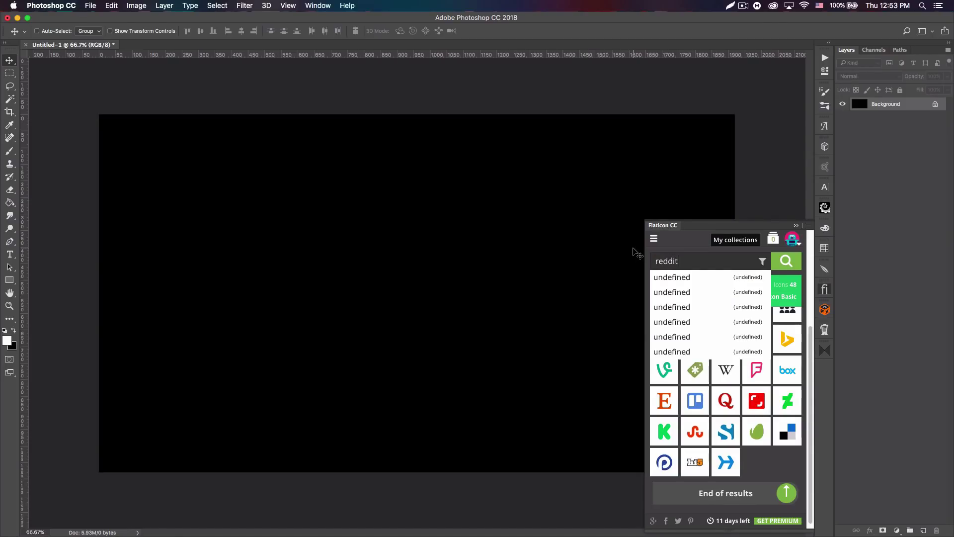
{"action": "mouse_move", "coordinate": [792, 241]}
{"action": "type", "text": "t"}
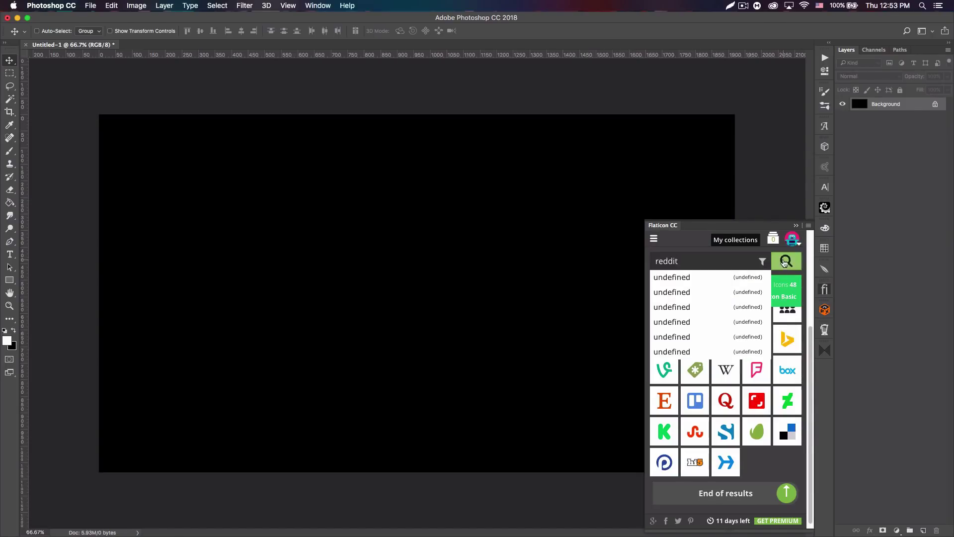
{"action": "left_click", "coordinate": [786, 261]}
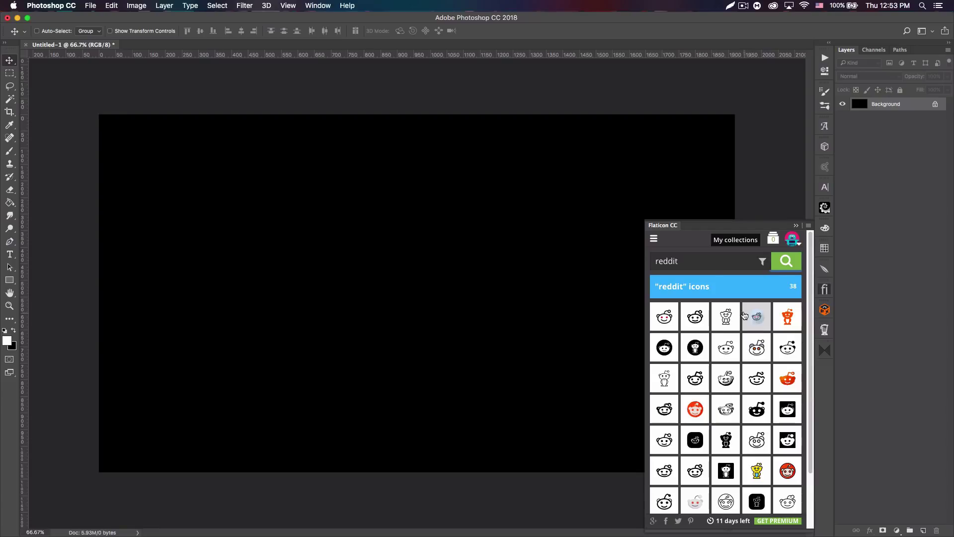
{"action": "left_click", "coordinate": [741, 313]}
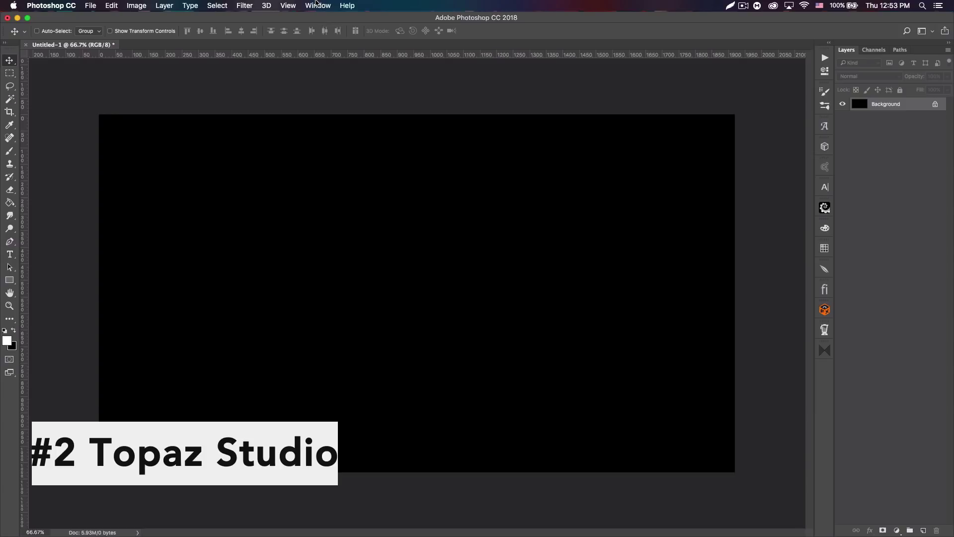
{"action": "left_click", "coordinate": [316, 4]}
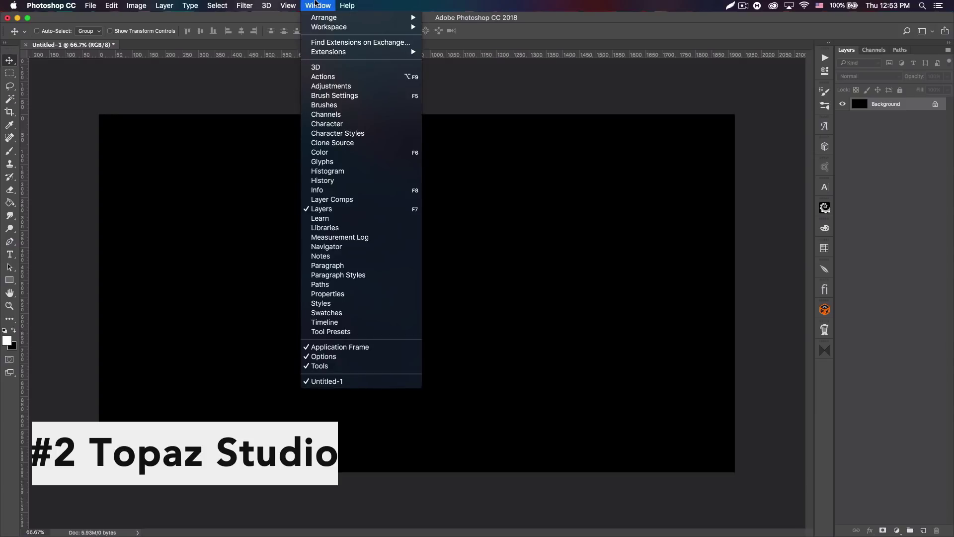
{"action": "mouse_move", "coordinate": [240, 3]}
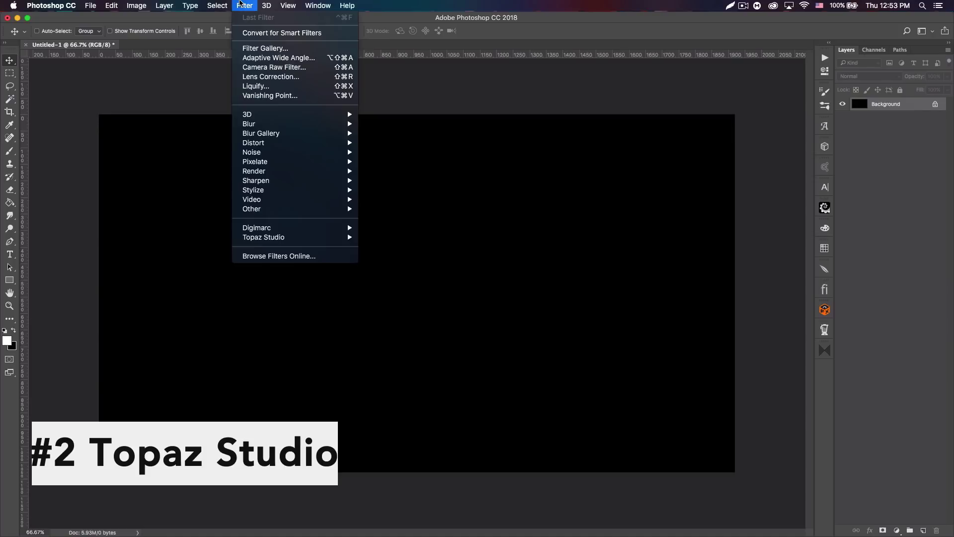
{"action": "mouse_move", "coordinate": [280, 238]}
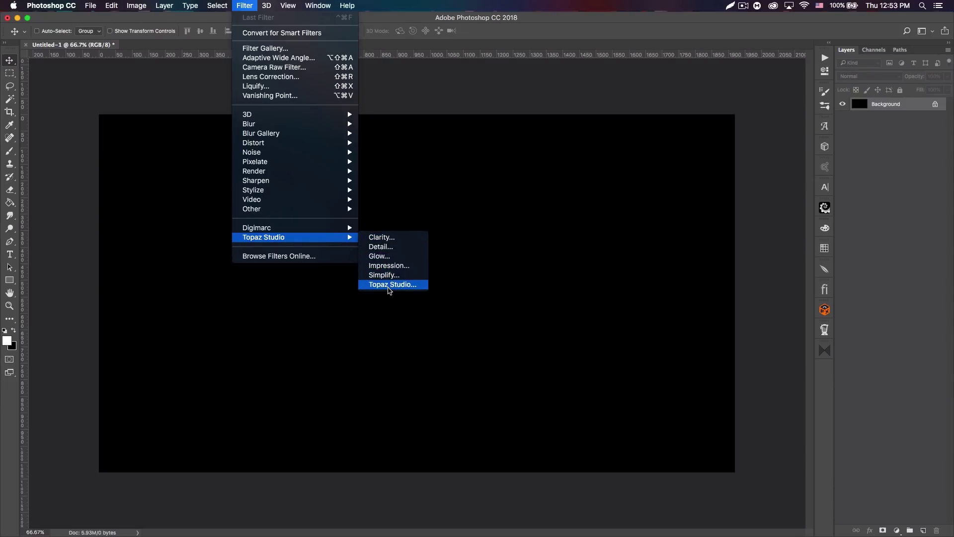
{"action": "left_click", "coordinate": [389, 285]}
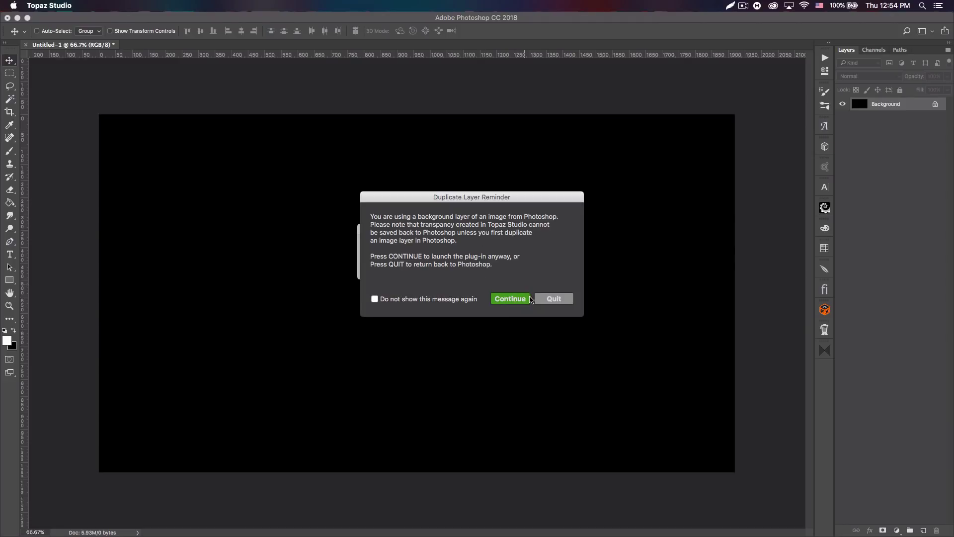
{"action": "left_click", "coordinate": [553, 301]}
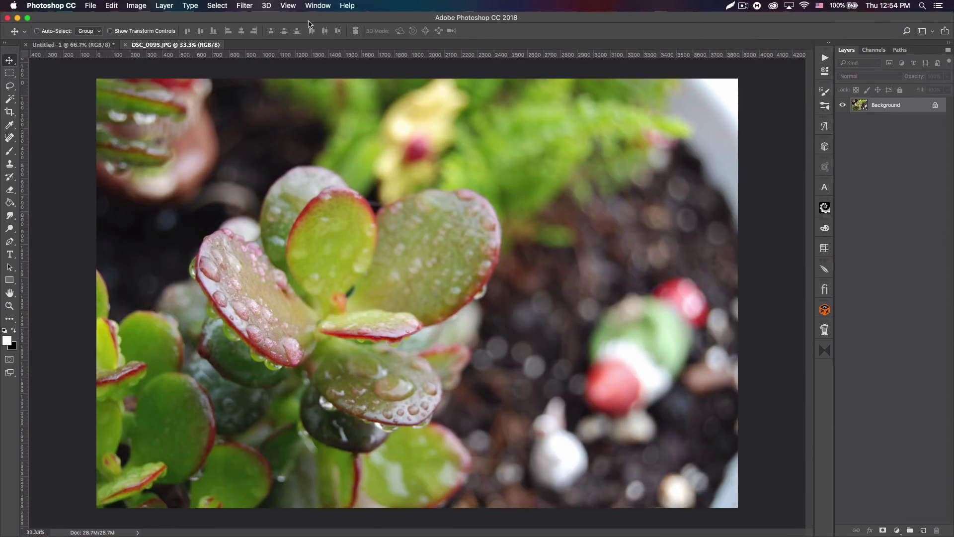
- Open the DSC_0095.JPG photo in the Topaz Studio filter, continuing past the duplicate layer reminder and closing the interface introduction
{"action": "left_click", "coordinate": [244, 5]}
{"action": "mouse_move", "coordinate": [307, 239]}
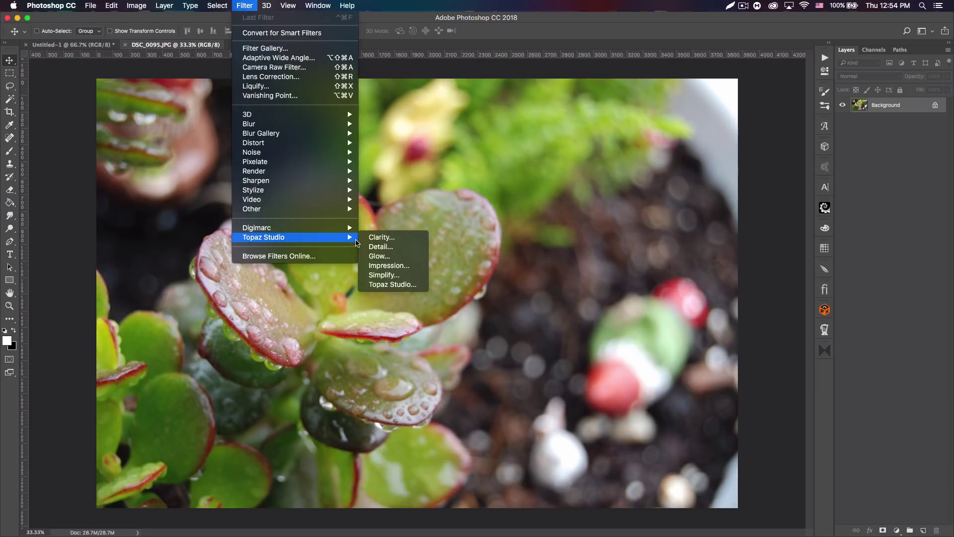
{"action": "left_click", "coordinate": [412, 284]}
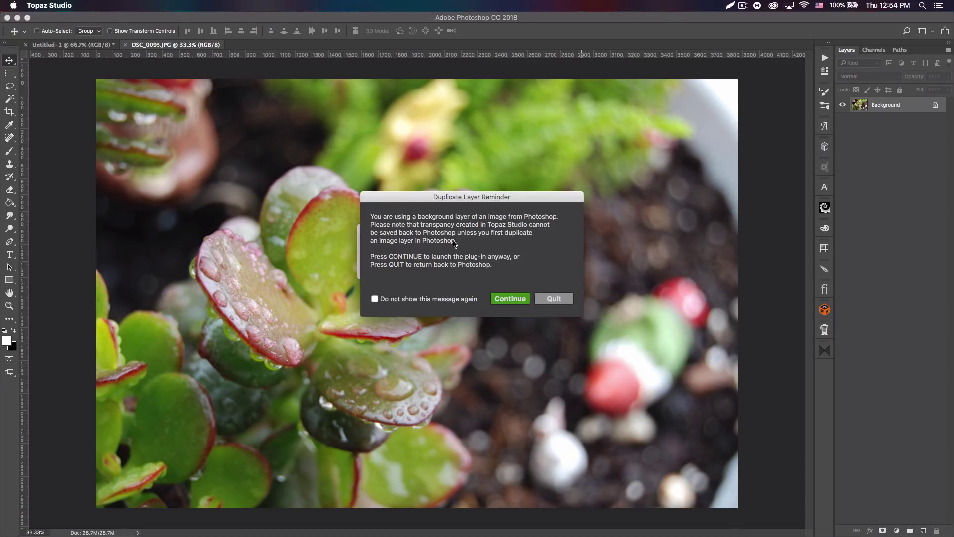
{"action": "left_click", "coordinate": [508, 298]}
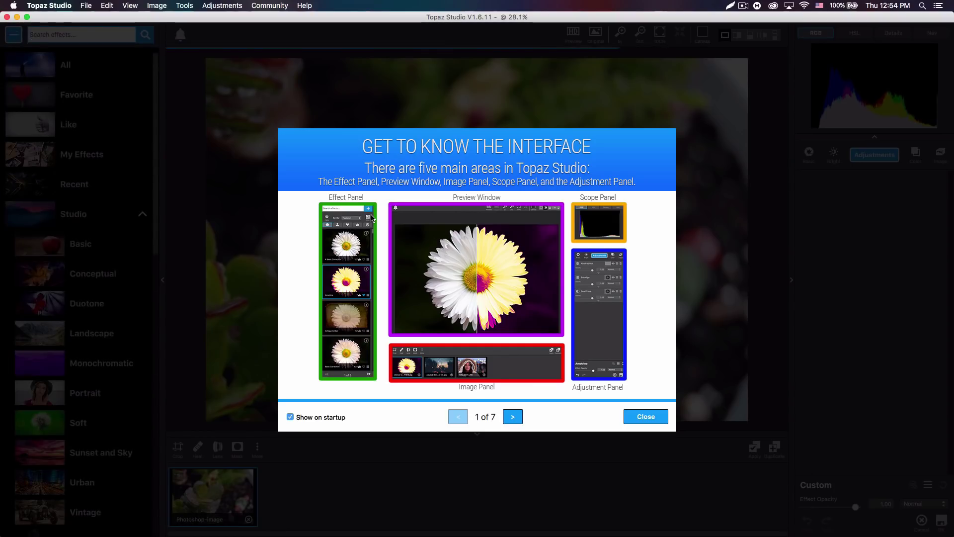
{"action": "left_click", "coordinate": [646, 419]}
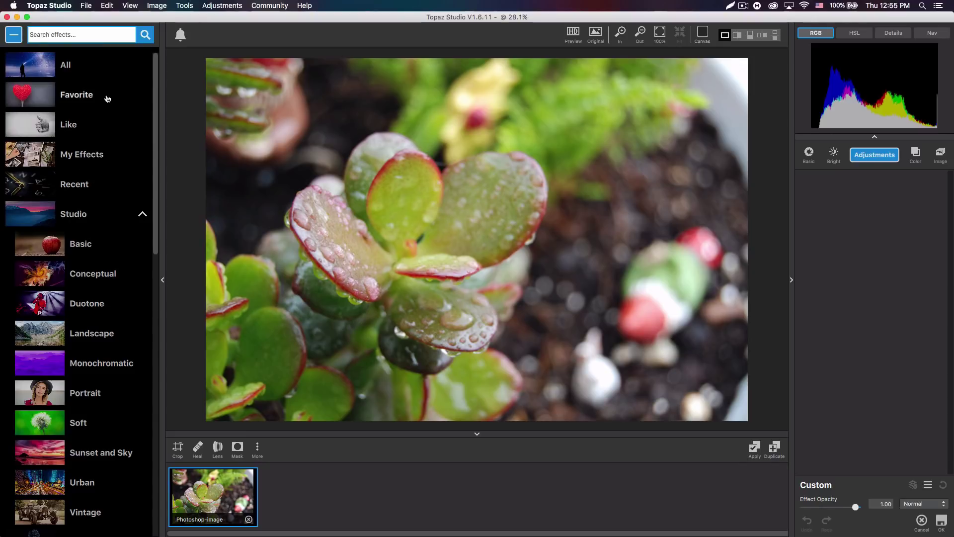
- Collapse the Glow, Studio, Impression and Simplify categories in the effects list
{"action": "scroll", "coordinate": [75, 112], "scroll_direction": "down", "scroll_amount": 5}
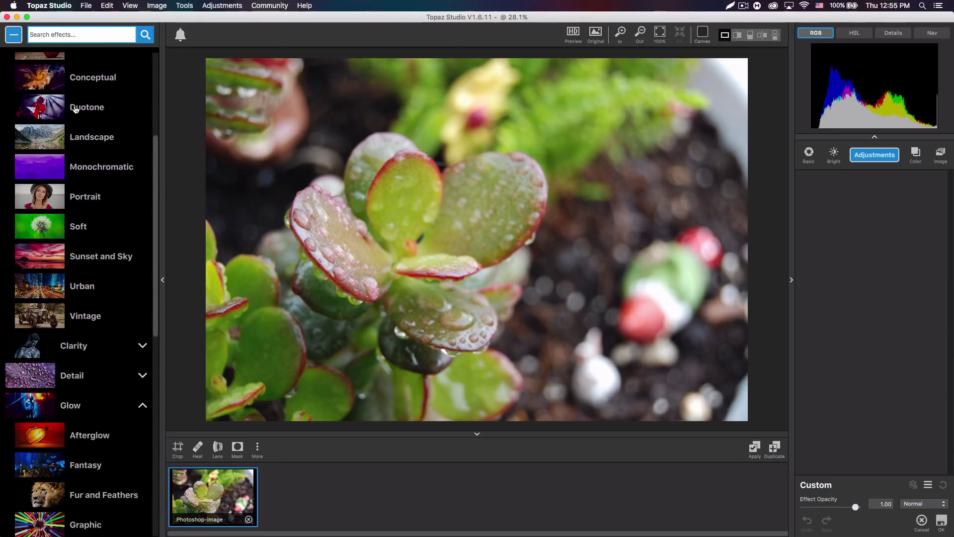
{"action": "scroll", "coordinate": [74, 109], "scroll_direction": "down", "scroll_amount": 2}
{"action": "left_click", "coordinate": [99, 340]}
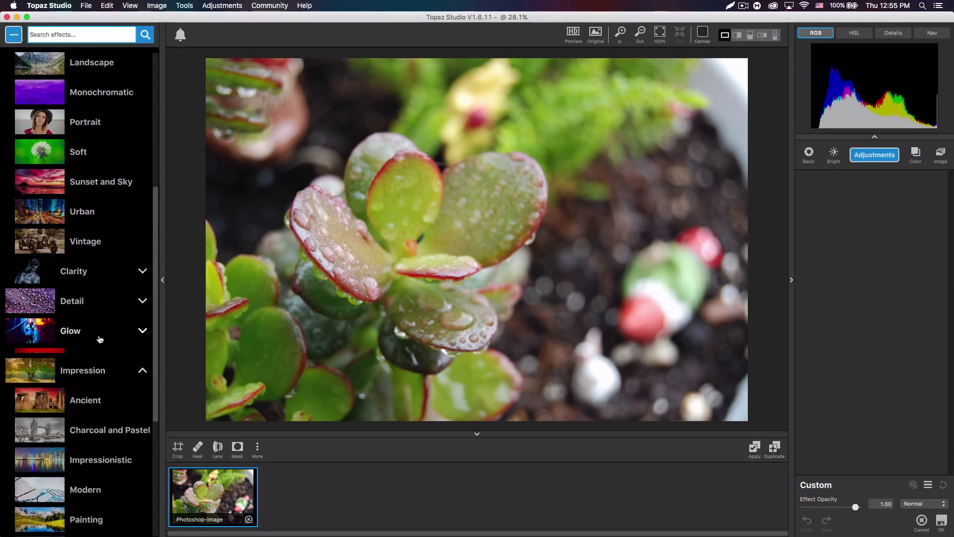
{"action": "scroll", "coordinate": [100, 339], "scroll_direction": "up", "scroll_amount": 7}
{"action": "left_click", "coordinate": [116, 226]}
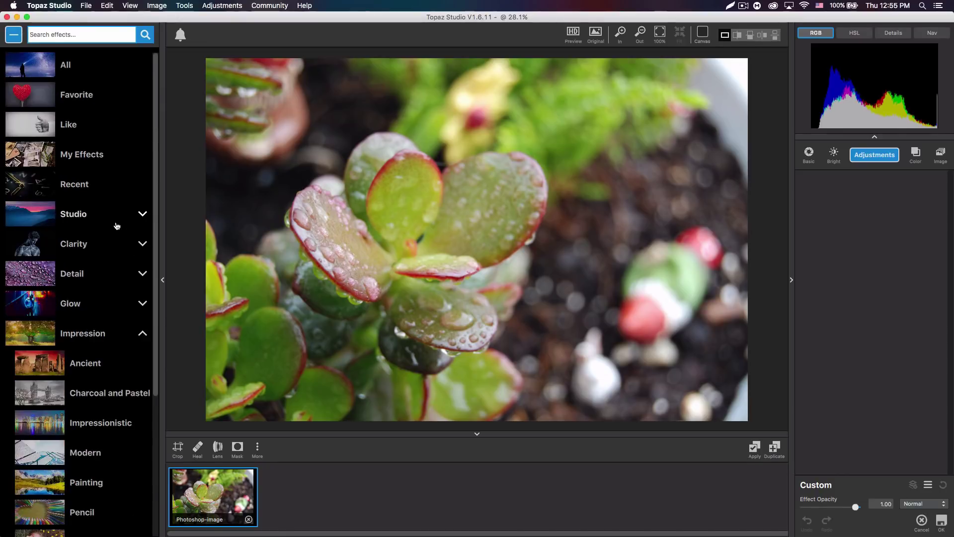
{"action": "left_click", "coordinate": [124, 334]}
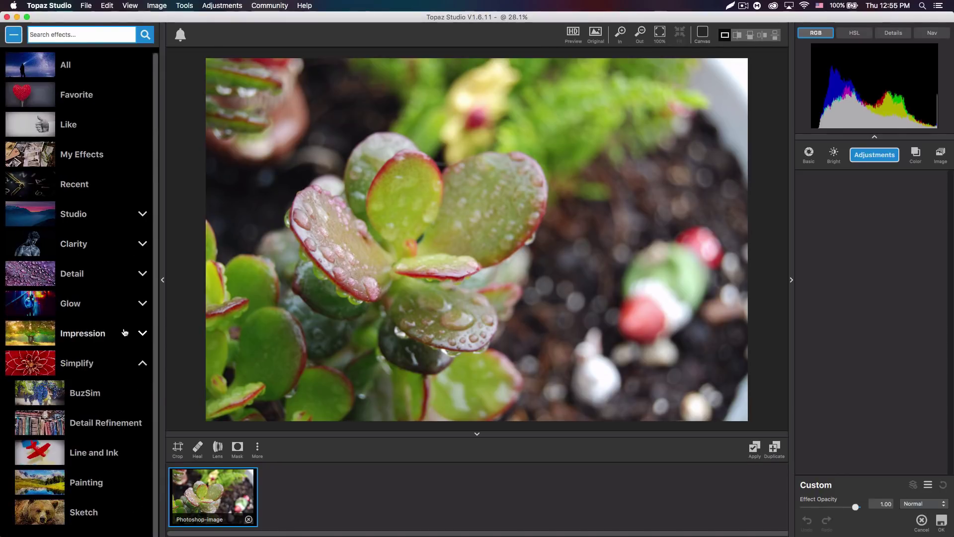
{"action": "left_click", "coordinate": [126, 372]}
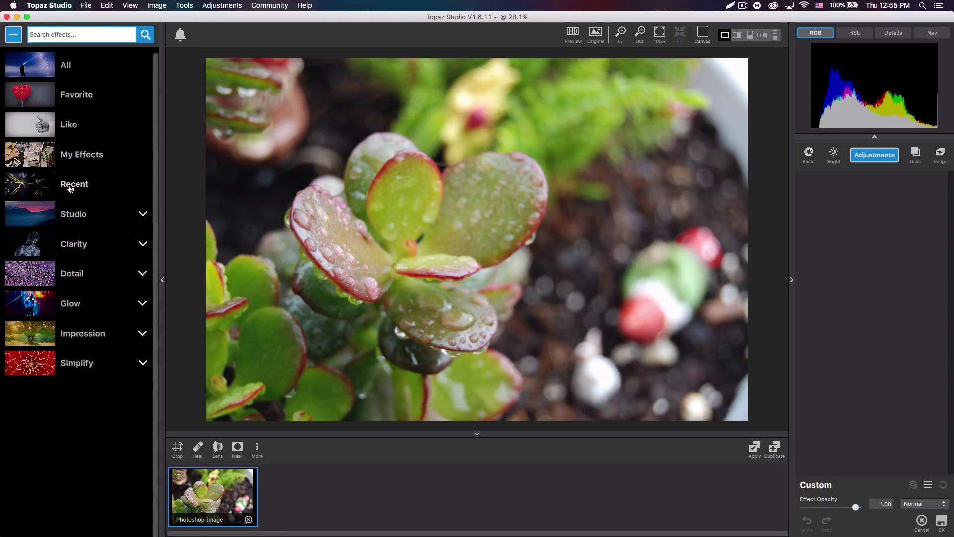
- List the Conceptual effects of the Studio category and apply the first Bright Night effect to the photo
{"action": "left_click", "coordinate": [99, 215]}
{"action": "scroll", "coordinate": [90, 279], "scroll_direction": "down", "scroll_amount": 1}
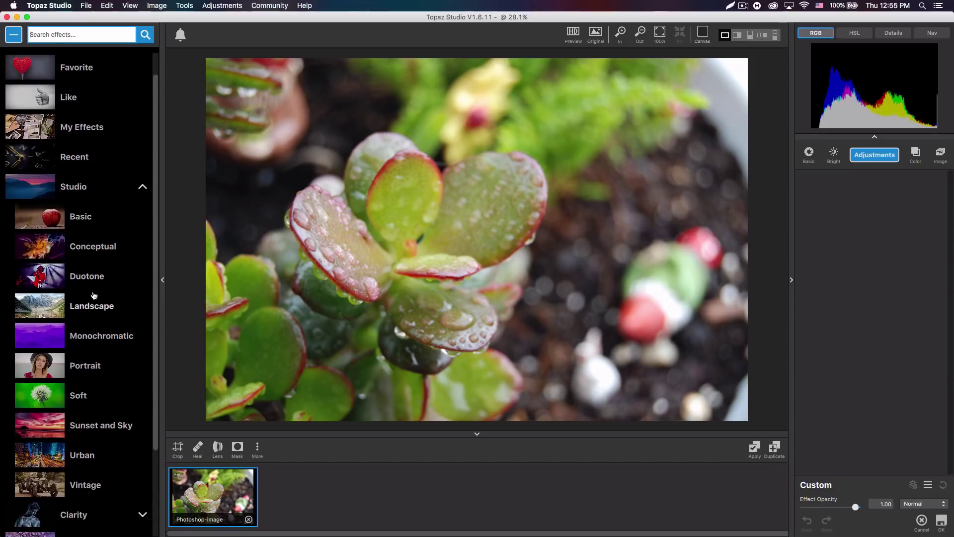
{"action": "left_click", "coordinate": [94, 248]}
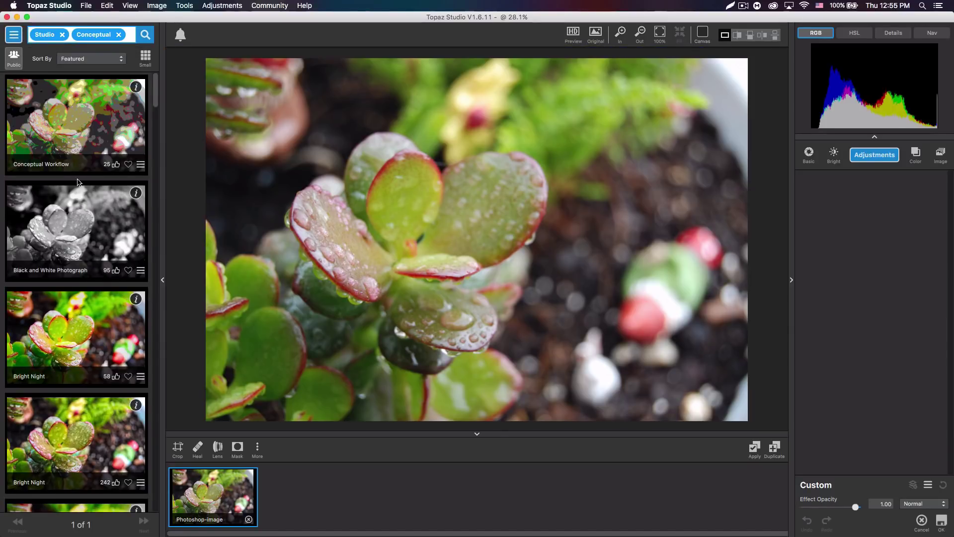
{"action": "scroll", "coordinate": [80, 241], "scroll_direction": "down", "scroll_amount": 2}
{"action": "scroll", "coordinate": [81, 244], "scroll_direction": "down", "scroll_amount": 3}
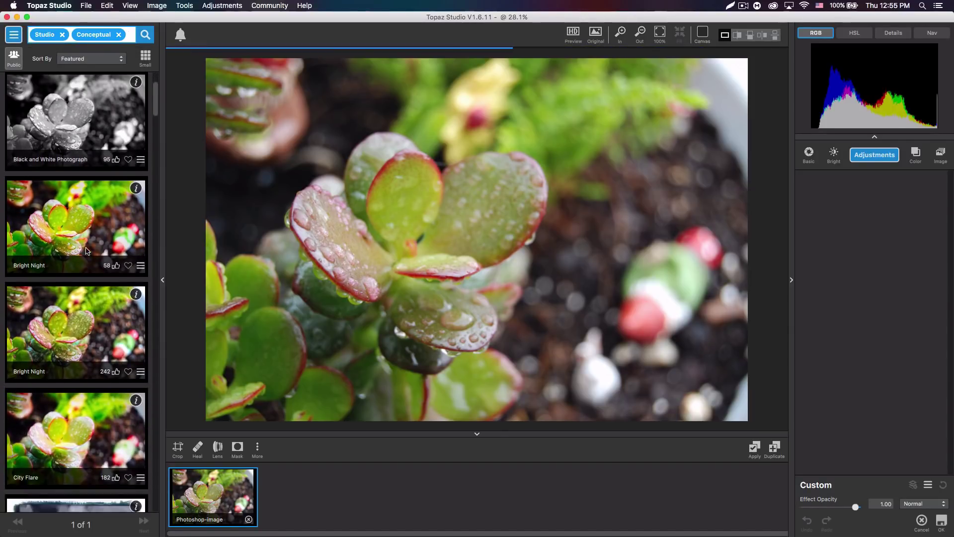
{"action": "scroll", "coordinate": [84, 258], "scroll_direction": "down", "scroll_amount": 1}
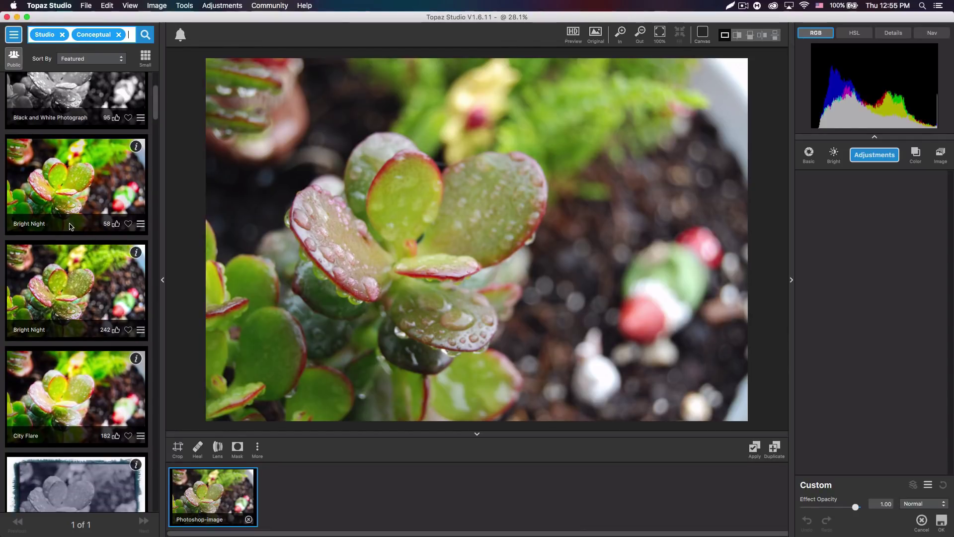
{"action": "left_click", "coordinate": [72, 191]}
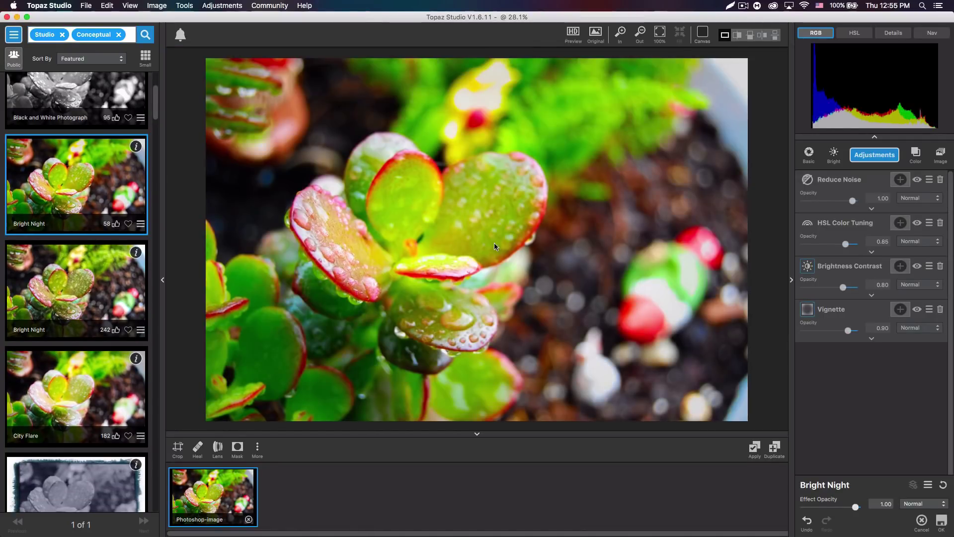
- Apply the Hot Summer effect, and set its Texture opacity to 0.19 and its Dual Tone opacity to 0.59
{"action": "scroll", "coordinate": [70, 260], "scroll_direction": "down", "scroll_amount": 5}
{"action": "scroll", "coordinate": [70, 260], "scroll_direction": "down", "scroll_amount": 9}
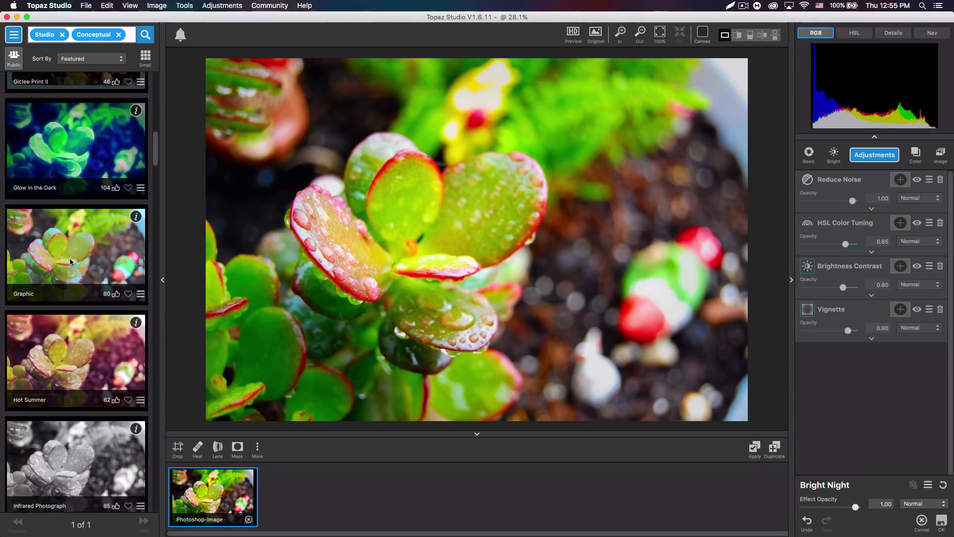
{"action": "scroll", "coordinate": [69, 258], "scroll_direction": "down", "scroll_amount": 1}
{"action": "left_click", "coordinate": [55, 326]}
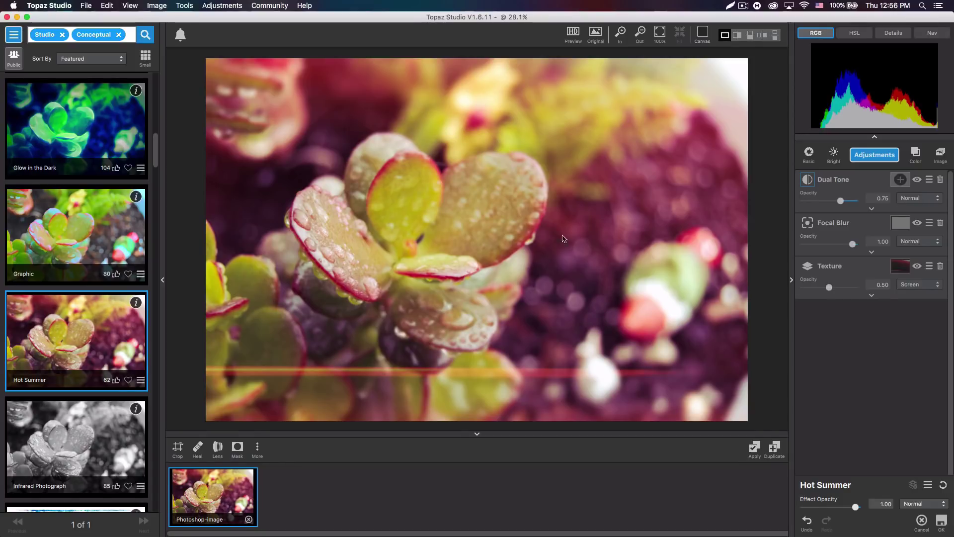
{"action": "left_click_drag", "start_coordinate": [829, 287], "coordinate": [815, 289]}
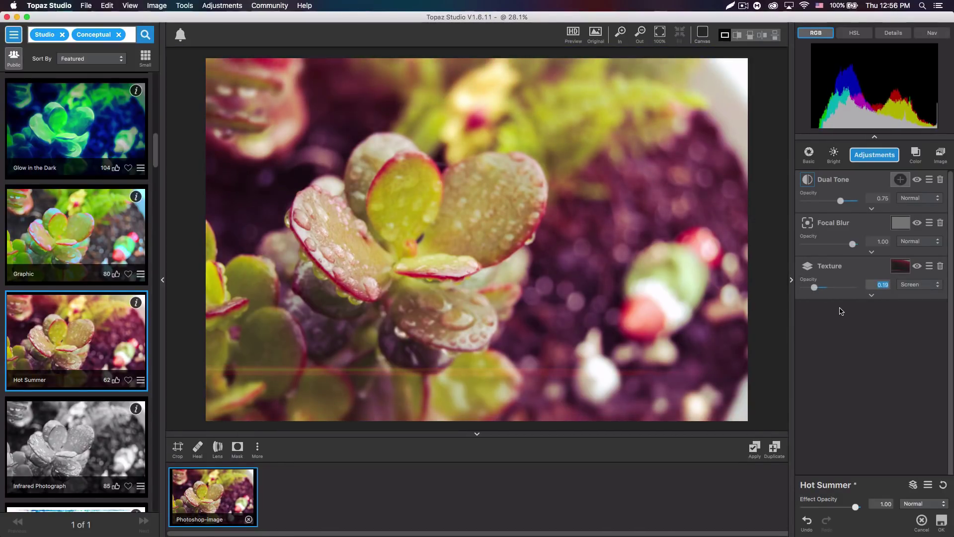
{"action": "left_click_drag", "start_coordinate": [841, 201], "coordinate": [833, 201]}
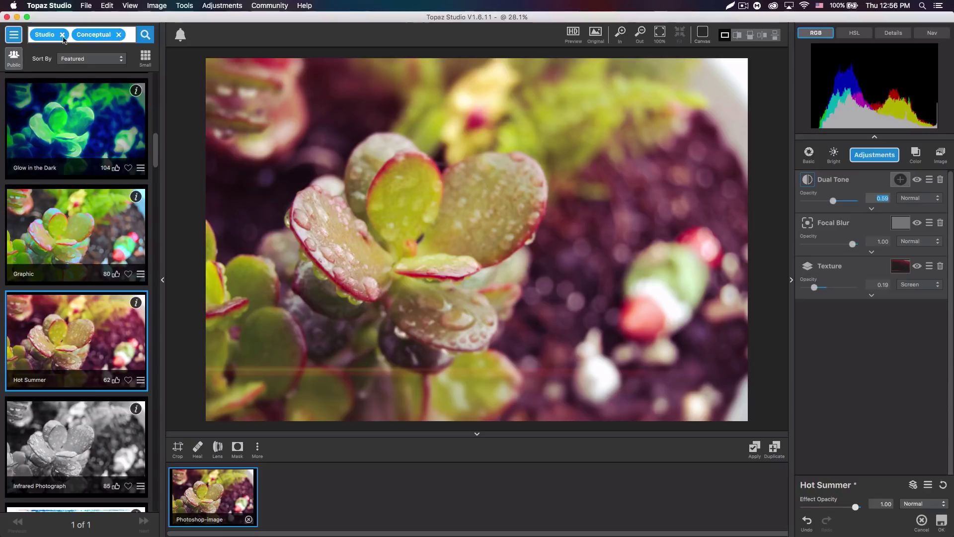
- Remove the Conceptual and Studio filters from the effect search, browse the unfiltered effects, and return to the category list
{"action": "left_click", "coordinate": [118, 34]}
{"action": "left_click", "coordinate": [63, 35]}
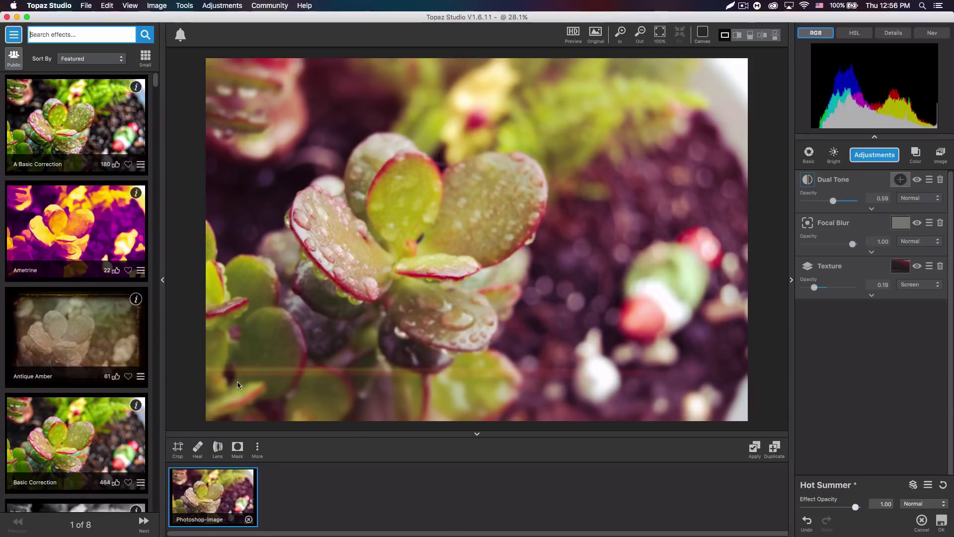
{"action": "scroll", "coordinate": [61, 297], "scroll_direction": "down", "scroll_amount": 5}
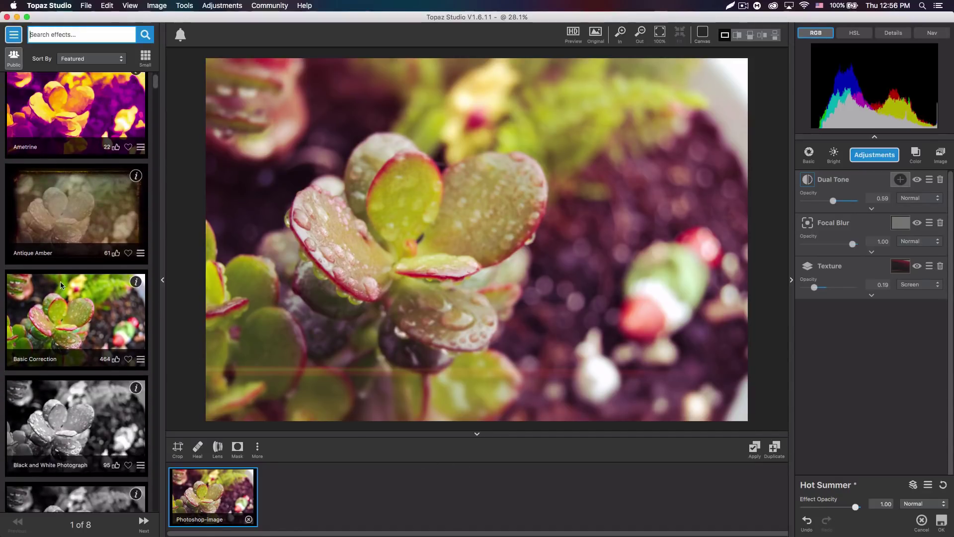
{"action": "scroll", "coordinate": [60, 298], "scroll_direction": "up", "scroll_amount": 3}
{"action": "left_click", "coordinate": [14, 35]}
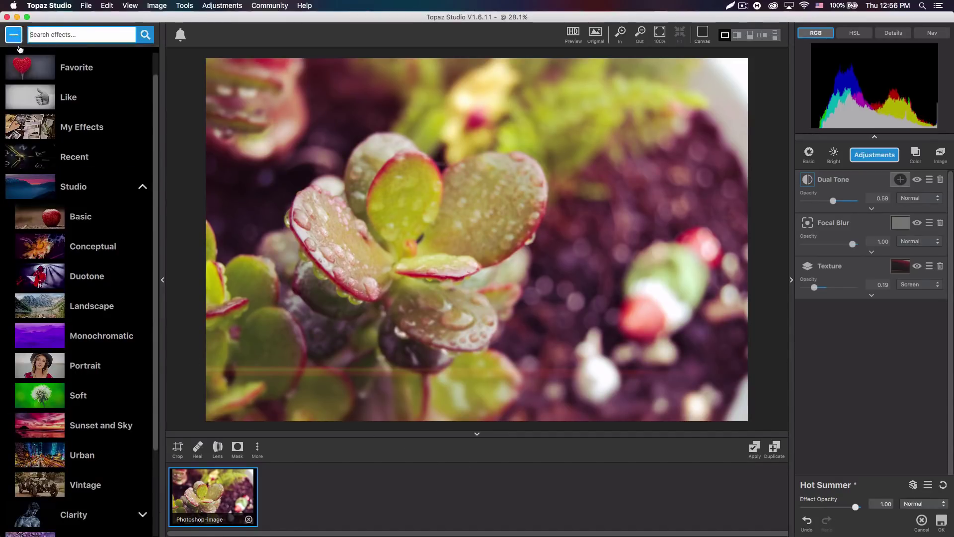
- Collapse the Studio category and list the Fantasy effects of the Glow category
{"action": "left_click", "coordinate": [141, 187]}
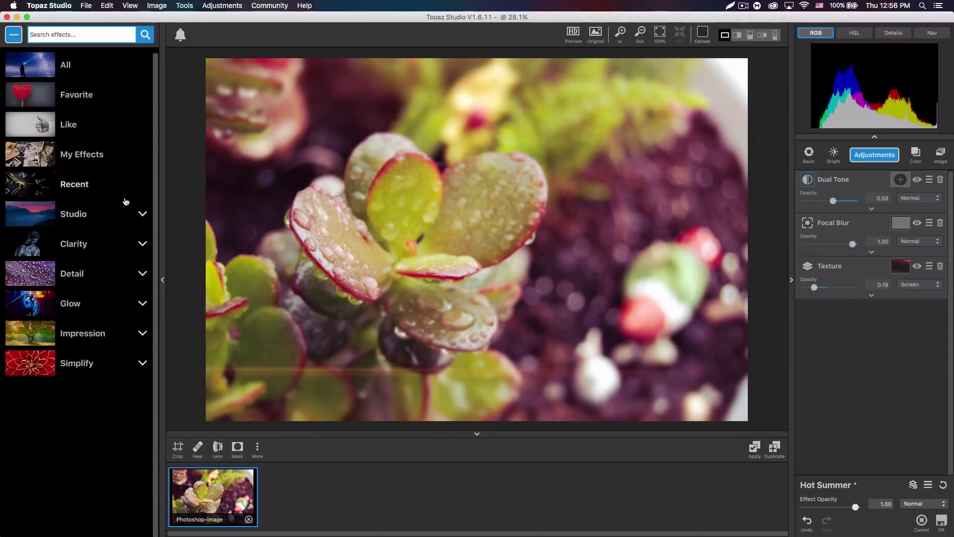
{"action": "left_click", "coordinate": [110, 305]}
{"action": "scroll", "coordinate": [95, 362], "scroll_direction": "down", "scroll_amount": 1}
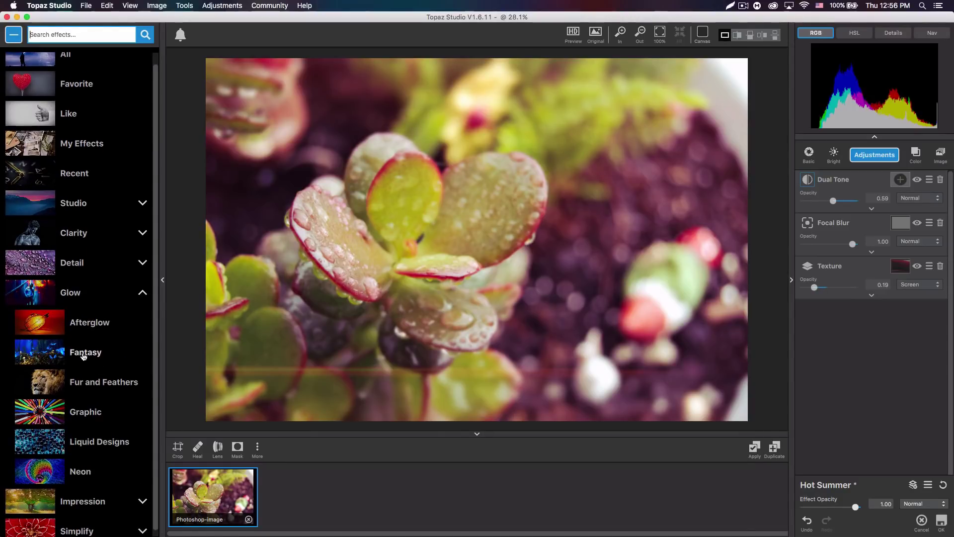
{"action": "left_click", "coordinate": [85, 353]}
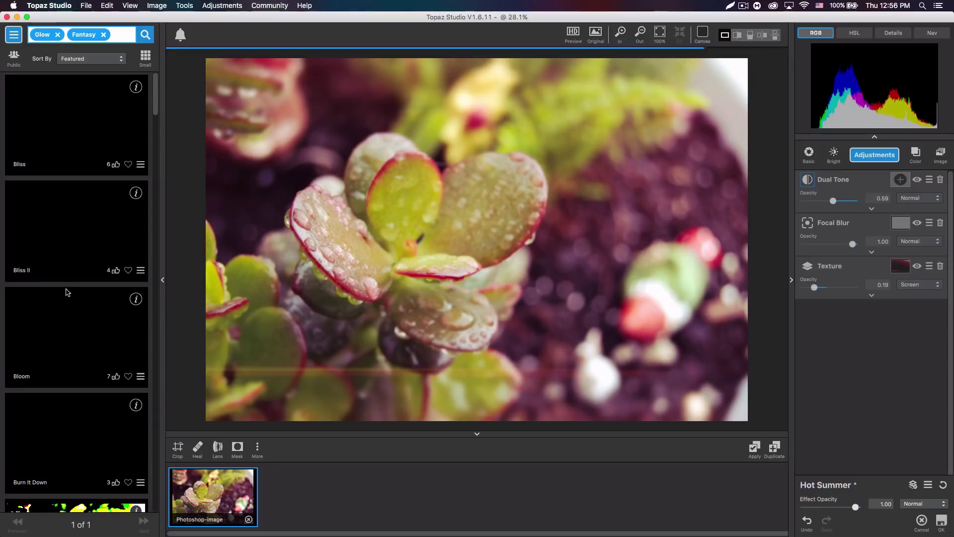
- Examine the previews of the Fantasy glow effects from Bliss through Morning Mist II
{"action": "scroll", "coordinate": [82, 259], "scroll_direction": "down", "scroll_amount": 1}
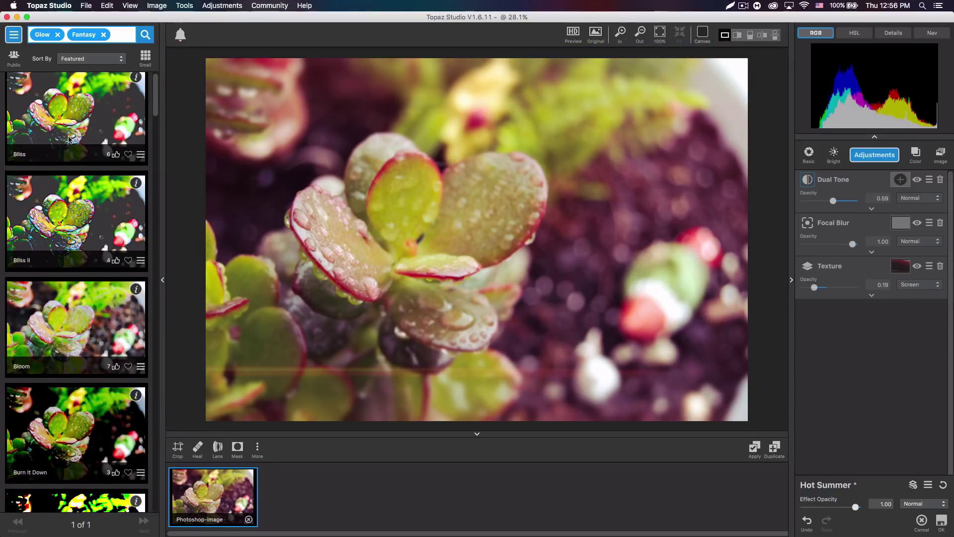
{"action": "scroll", "coordinate": [85, 337], "scroll_direction": "down", "scroll_amount": 10}
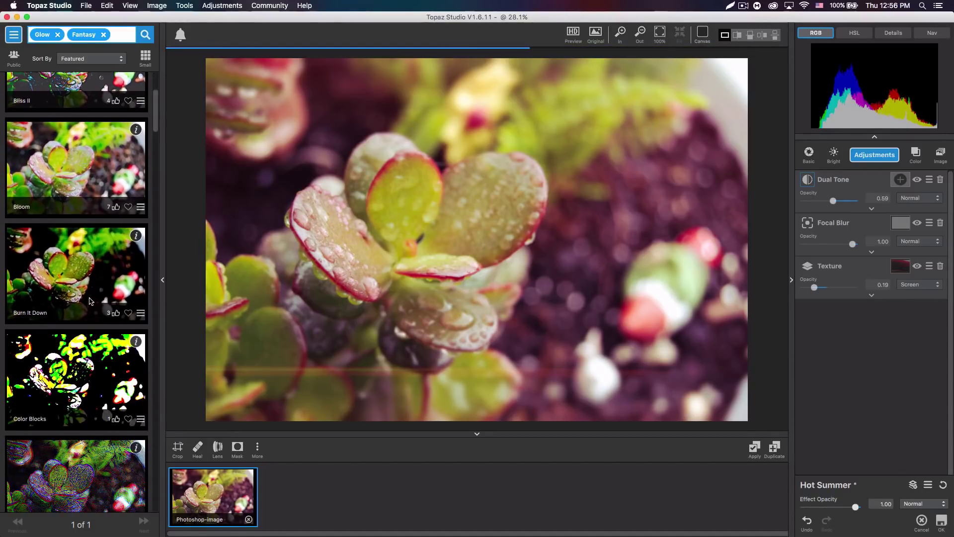
{"action": "scroll", "coordinate": [82, 353], "scroll_direction": "down", "scroll_amount": 12}
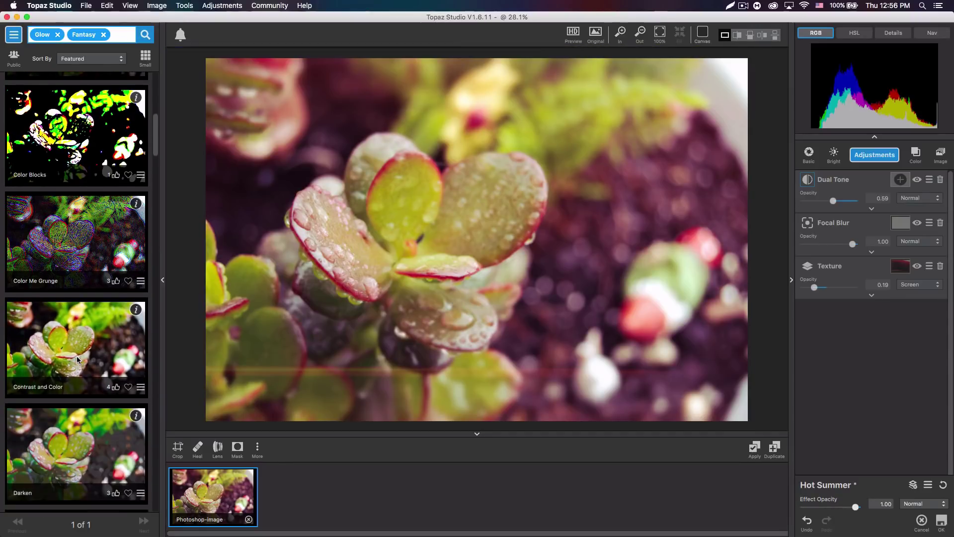
{"action": "scroll", "coordinate": [77, 360], "scroll_direction": "down", "scroll_amount": 13}
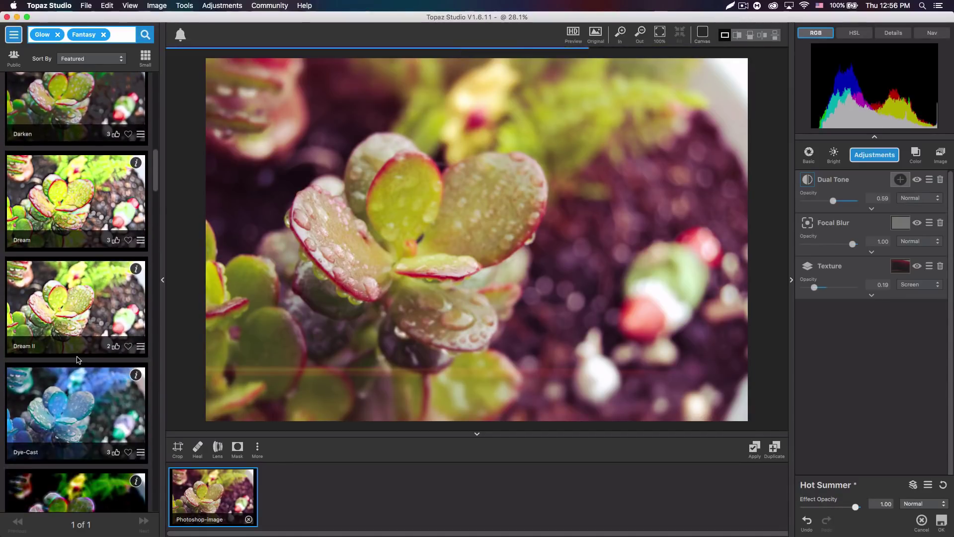
{"action": "scroll", "coordinate": [77, 359], "scroll_direction": "down", "scroll_amount": 16}
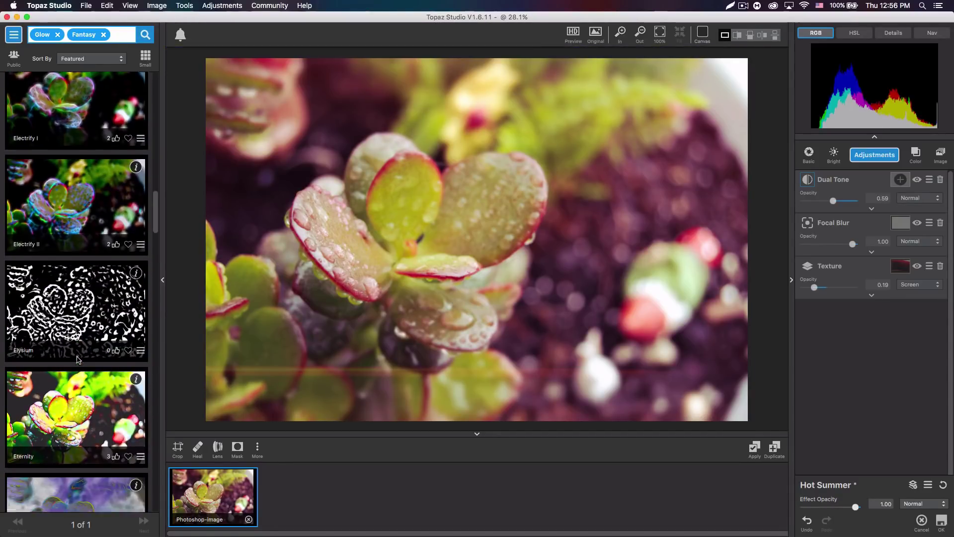
{"action": "scroll", "coordinate": [77, 359], "scroll_direction": "down", "scroll_amount": 16}
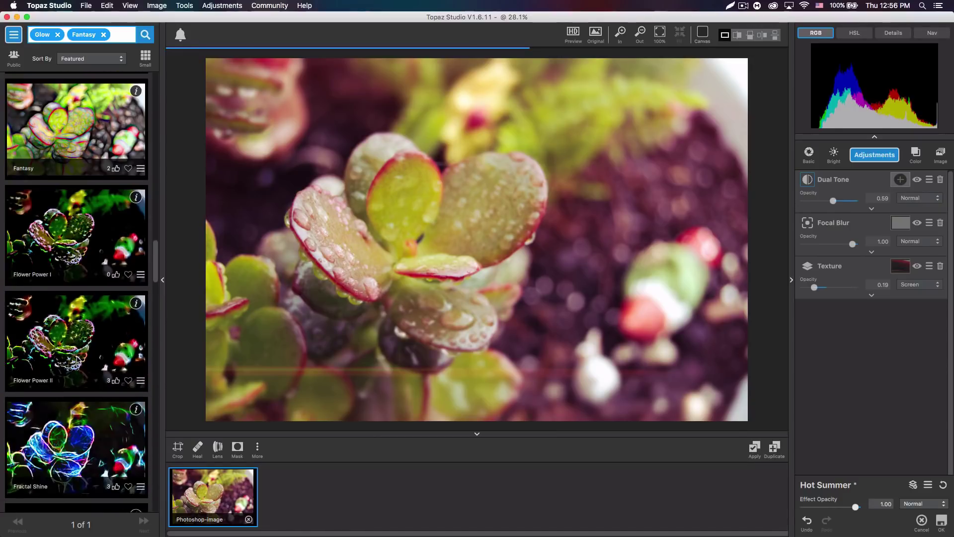
{"action": "scroll", "coordinate": [77, 359], "scroll_direction": "down", "scroll_amount": 18}
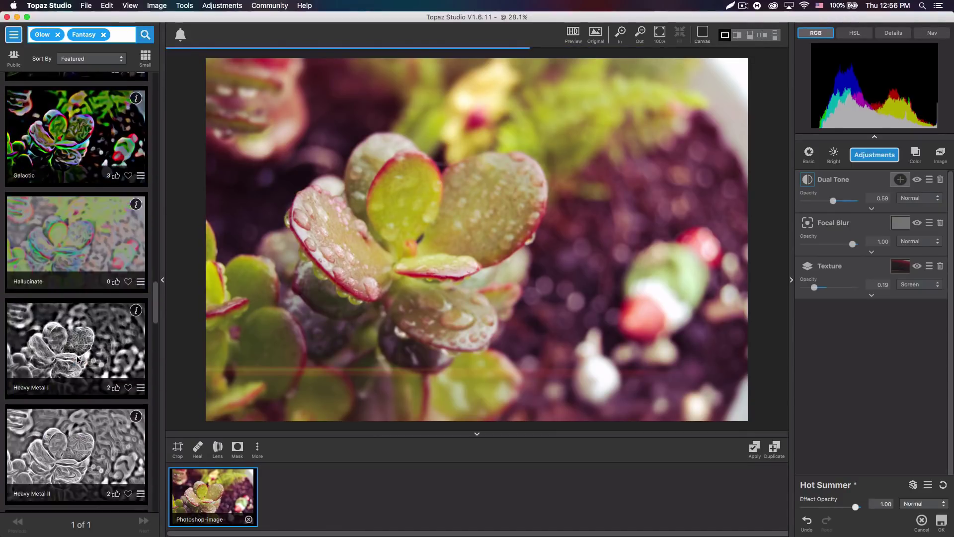
{"action": "scroll", "coordinate": [77, 356], "scroll_direction": "down", "scroll_amount": 13}
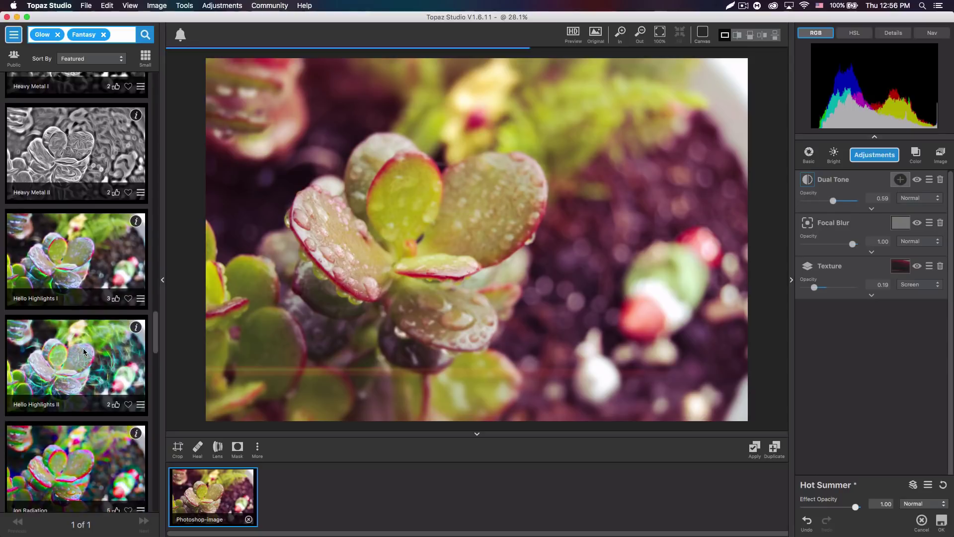
{"action": "scroll", "coordinate": [83, 351], "scroll_direction": "down", "scroll_amount": 12}
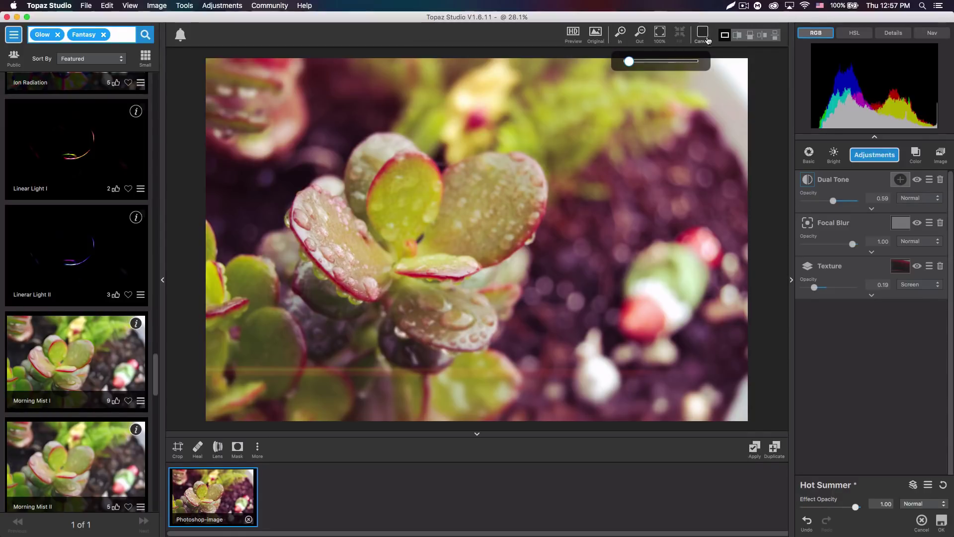
- Compare the edited photo with the original in each split and dual view, return to the single view, and briefly show the original
{"action": "left_click", "coordinate": [737, 36]}
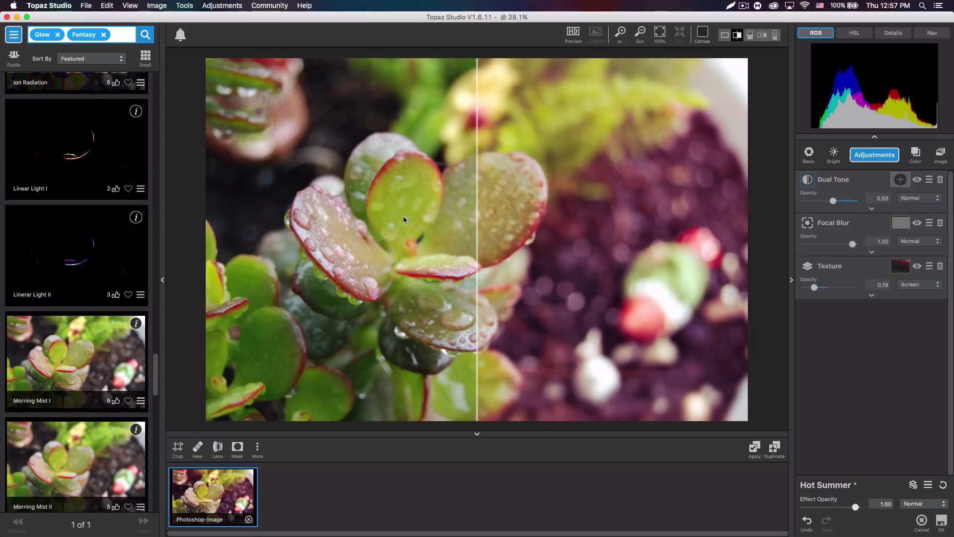
{"action": "left_click", "coordinate": [750, 34]}
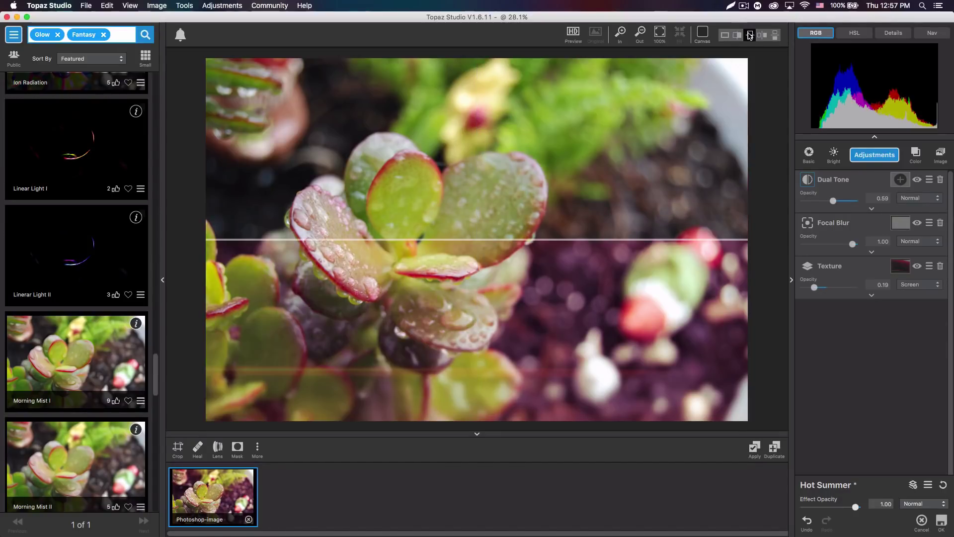
{"action": "left_click", "coordinate": [762, 35]}
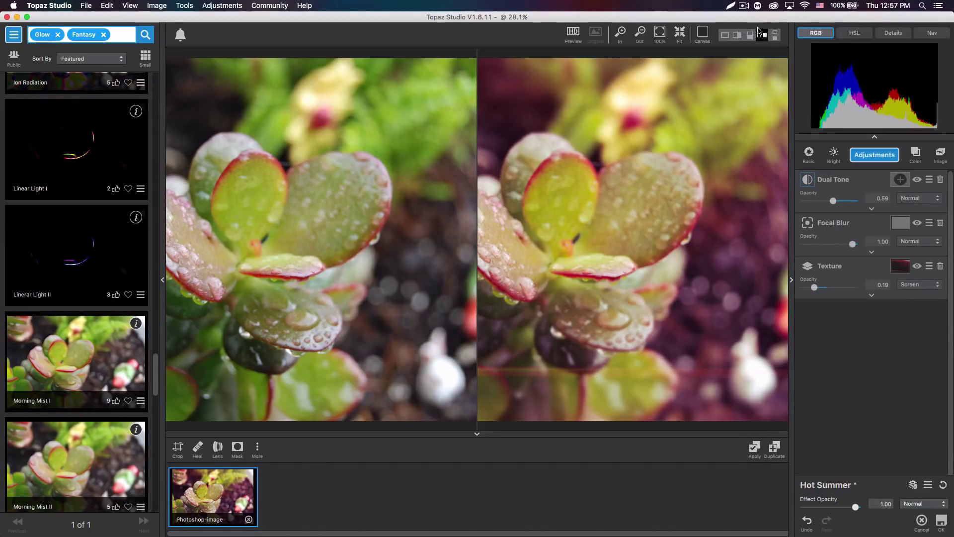
{"action": "left_click", "coordinate": [773, 35]}
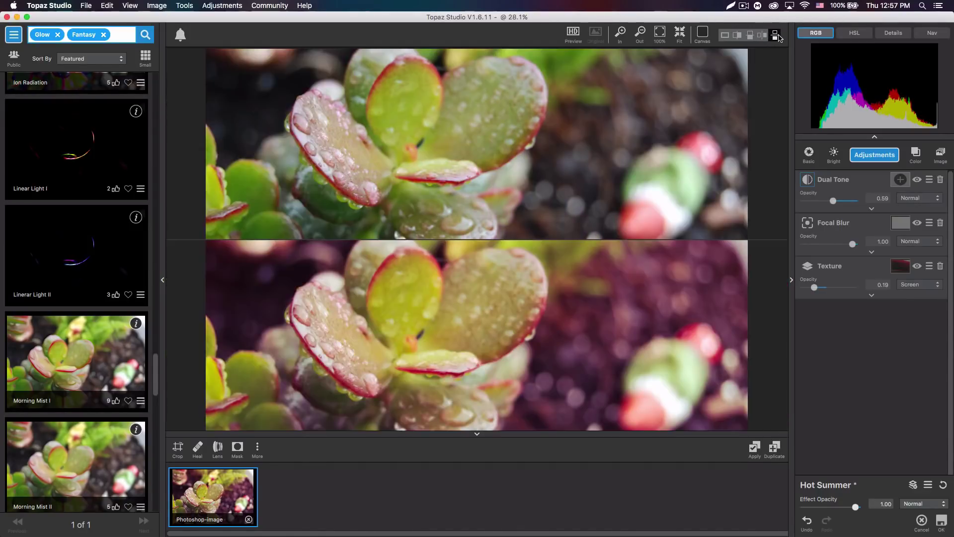
{"action": "left_click", "coordinate": [724, 34]}
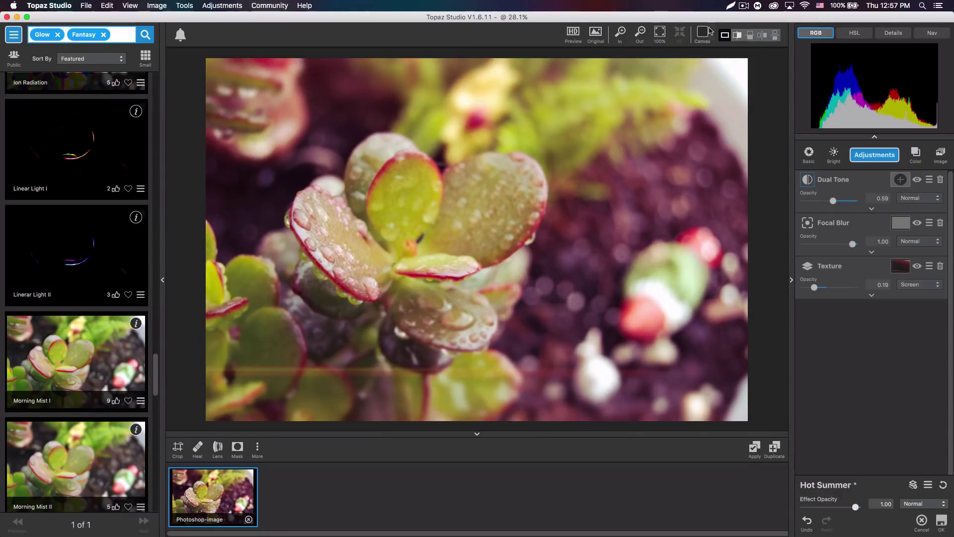
{"action": "left_click", "coordinate": [596, 33]}
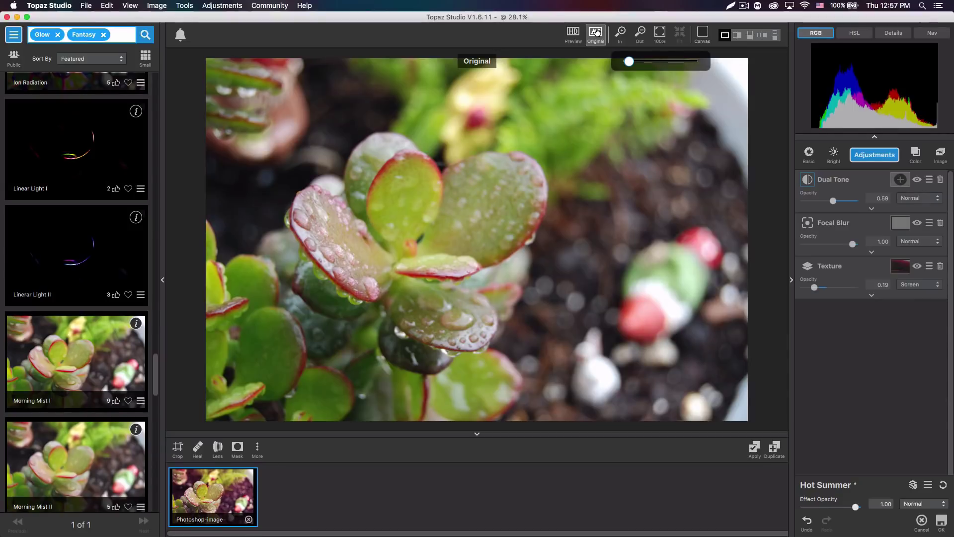
{"action": "left_click", "coordinate": [595, 33]}
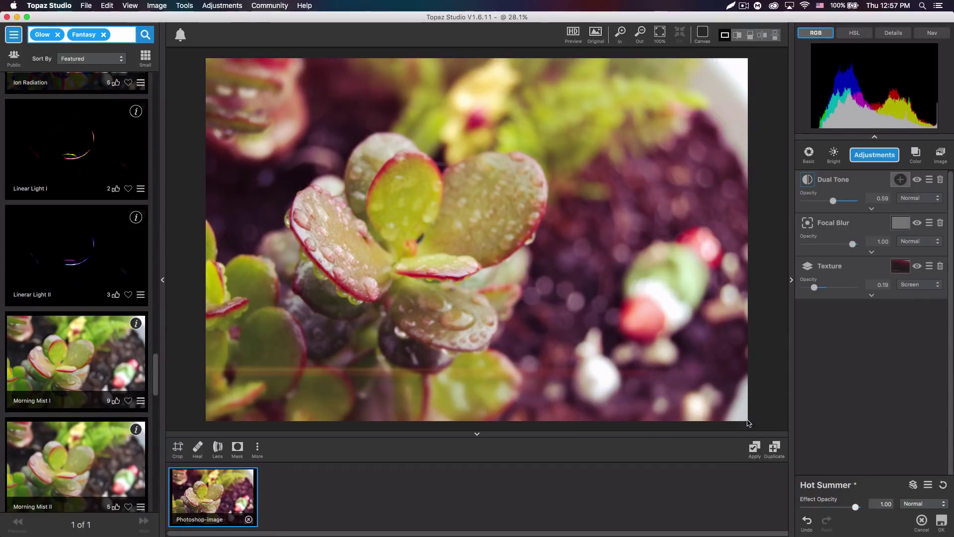
- Apply the Hot Summer effect to the photo, and start saving the image on closing the window but cancel the save
{"action": "left_click", "coordinate": [755, 447]}
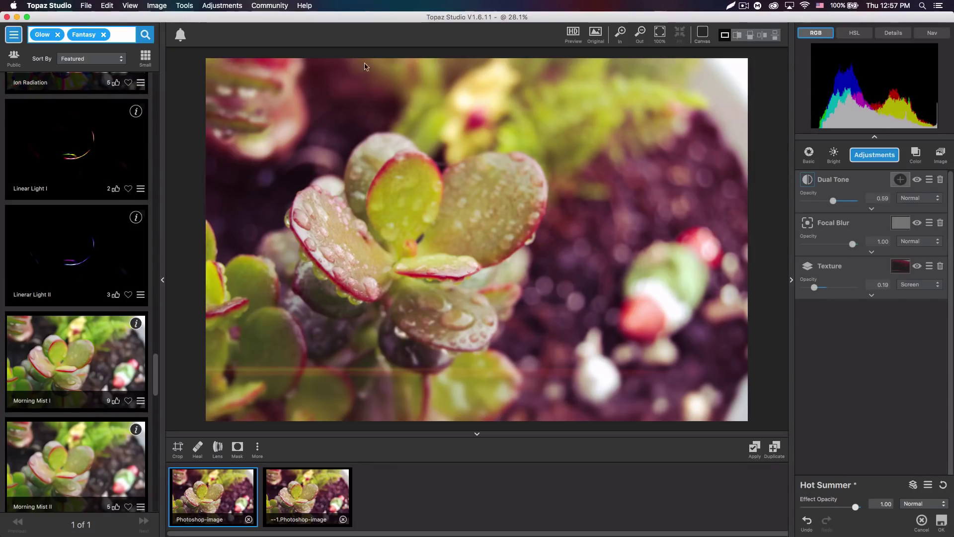
{"action": "left_click", "coordinate": [7, 18]}
{"action": "left_click", "coordinate": [550, 302]}
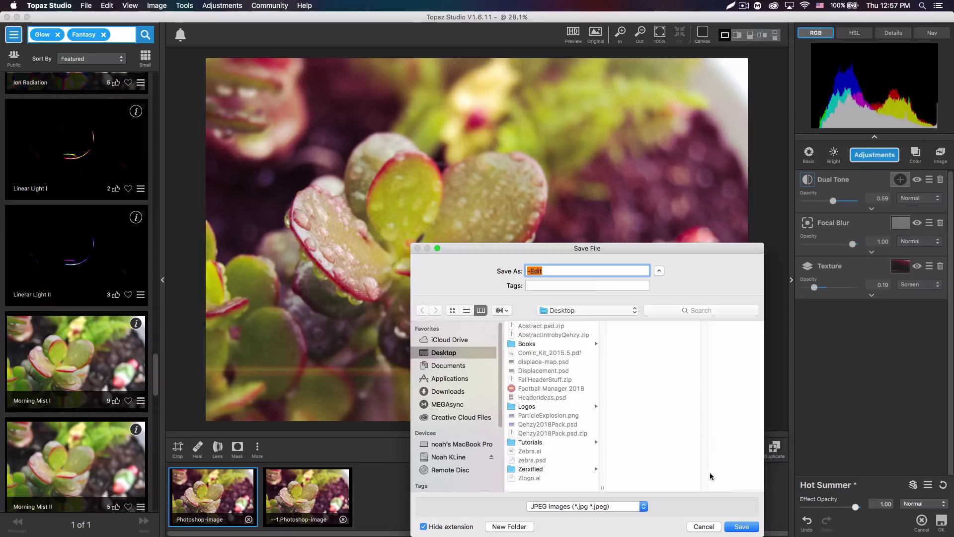
{"action": "left_click", "coordinate": [704, 526]}
{"action": "mouse_move", "coordinate": [675, 17]}
{"action": "left_mouse_down"}
{"action": "mouse_move", "coordinate": [662, 483]}
{"action": "mouse_move", "coordinate": [684, 302]}
{"action": "mouse_move", "coordinate": [674, 18]}
{"action": "mouse_move", "coordinate": [656, 17]}
{"action": "left_mouse_up"}
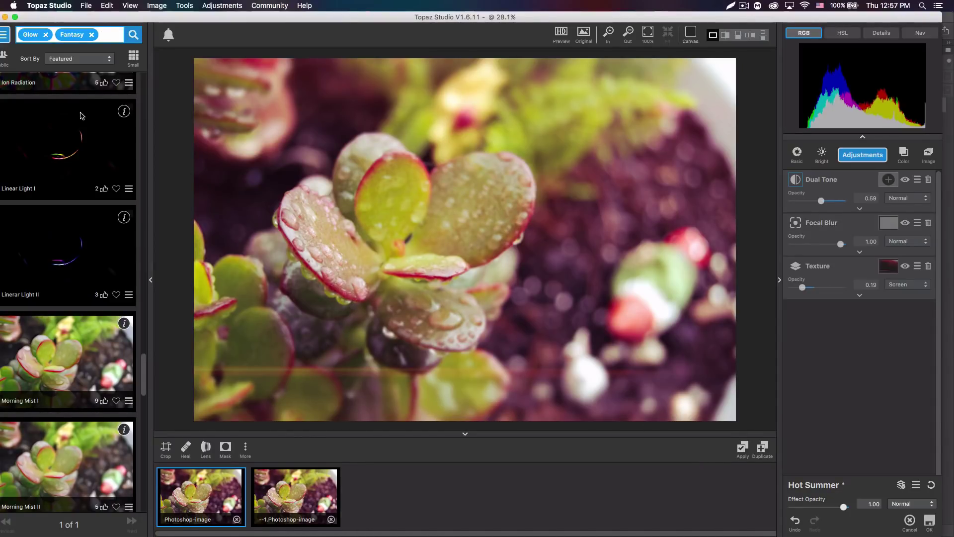
{"action": "left_click_drag", "start_coordinate": [115, 18], "coordinate": [126, 19]}
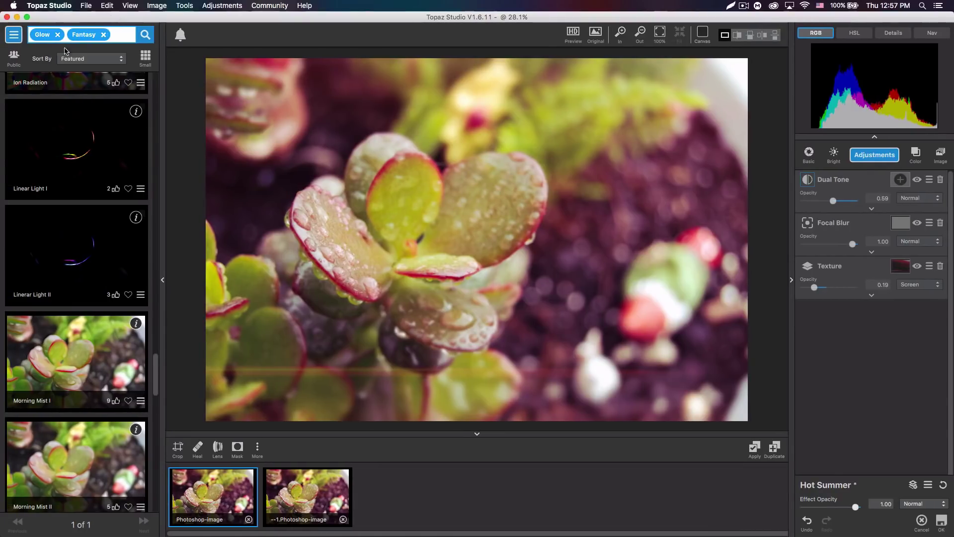
- Remove the Fantasy and Glow filters from the effect search and browse the unfiltered effects
{"action": "left_click", "coordinate": [103, 35]}
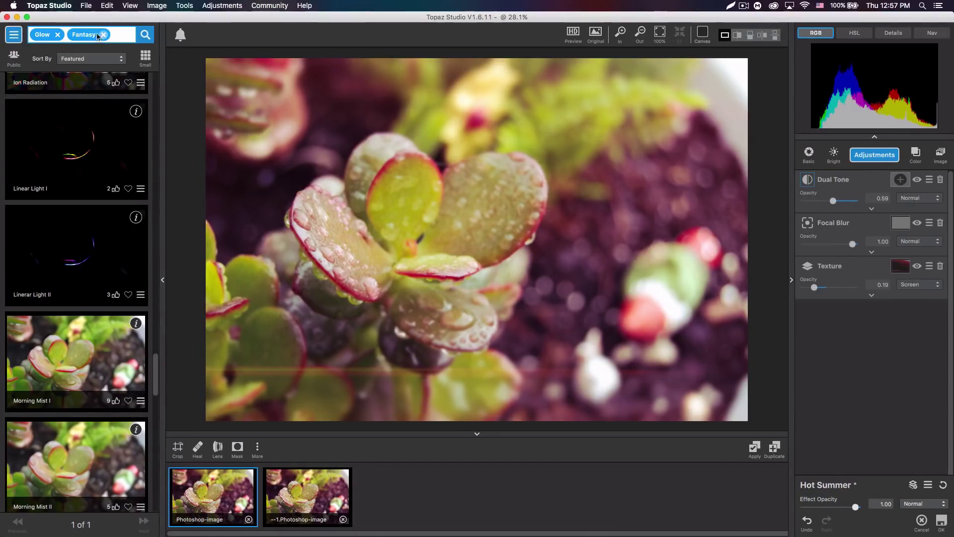
{"action": "left_click", "coordinate": [58, 34]}
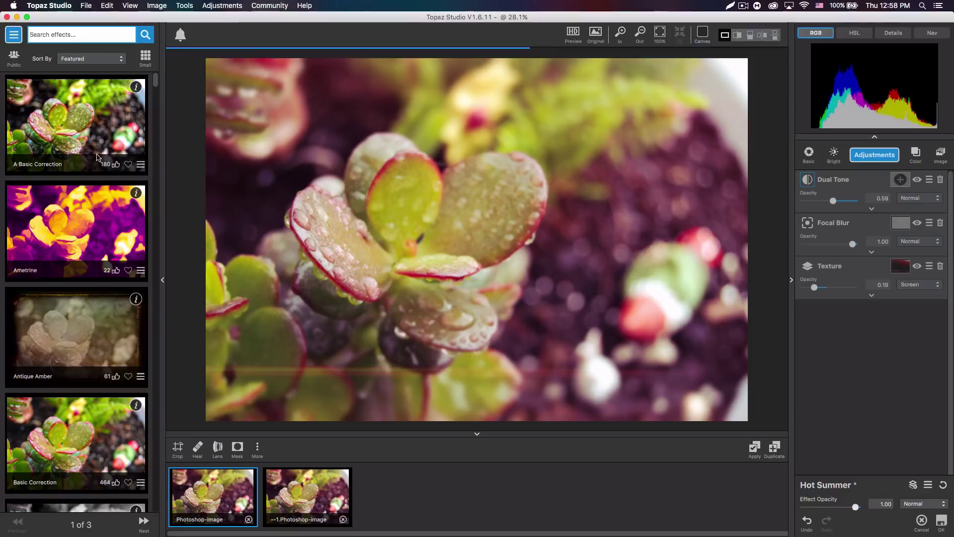
{"action": "scroll", "coordinate": [71, 176], "scroll_direction": "down", "scroll_amount": 5}
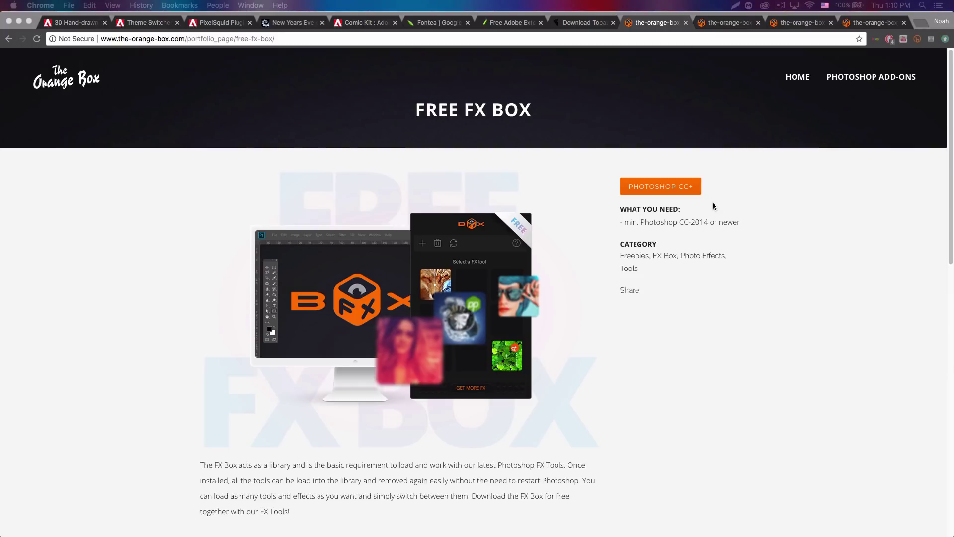
- View the Free Seamless Texture Generator page and the two other Orange Box add-on pages open in Chrome
{"action": "left_click", "coordinate": [721, 27]}
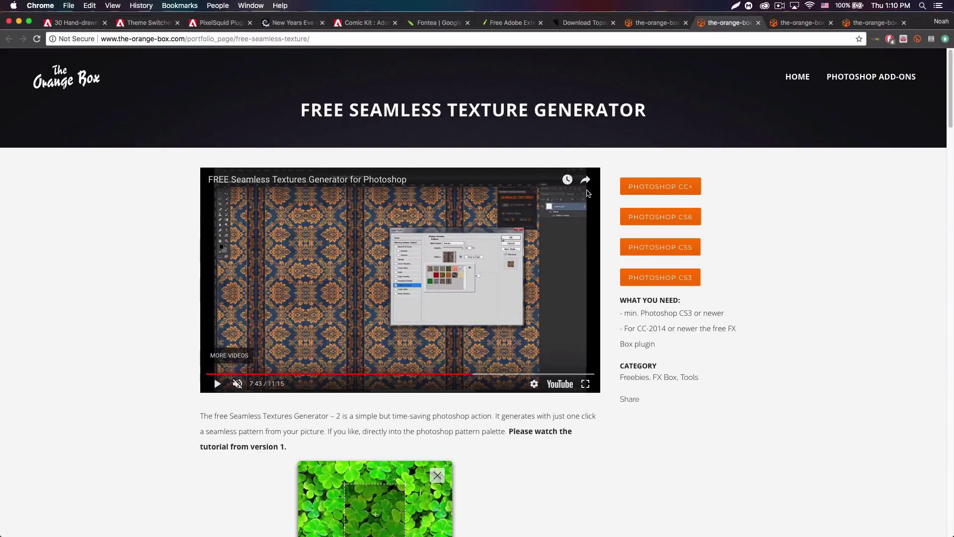
{"action": "left_click", "coordinate": [811, 26]}
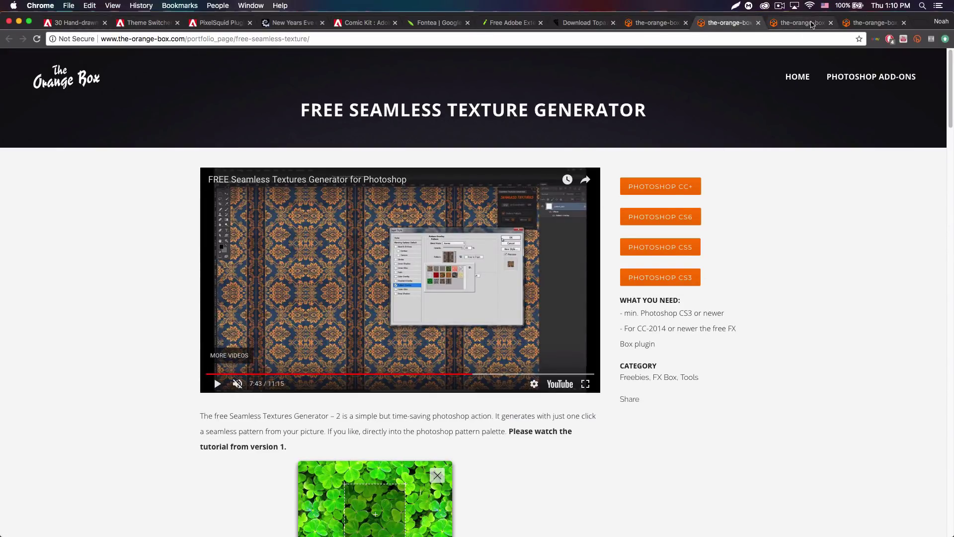
{"action": "left_click", "coordinate": [873, 23]}
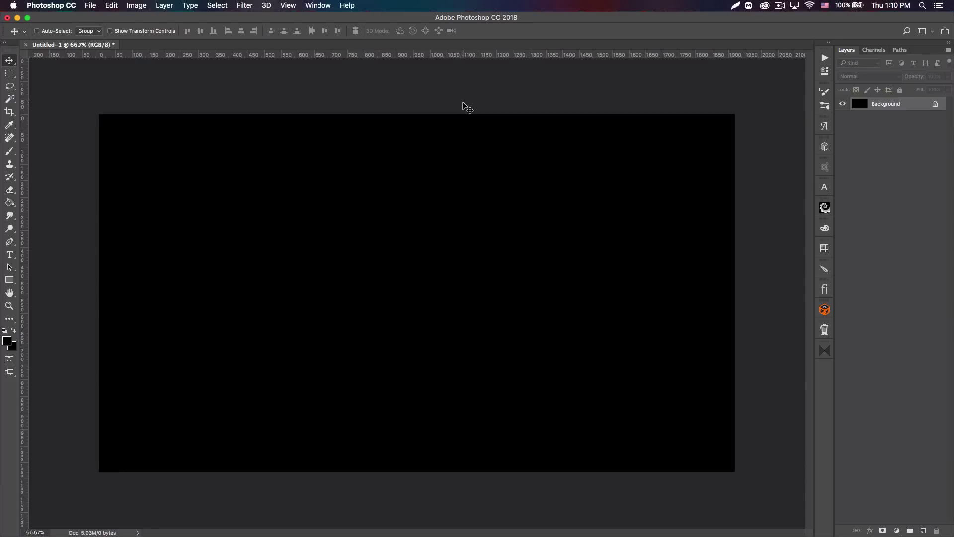
- In Photoshop, open the Free SeamlessTexture tool of FX Box and create a new texture document of 500 px
{"action": "left_click", "coordinate": [824, 309]}
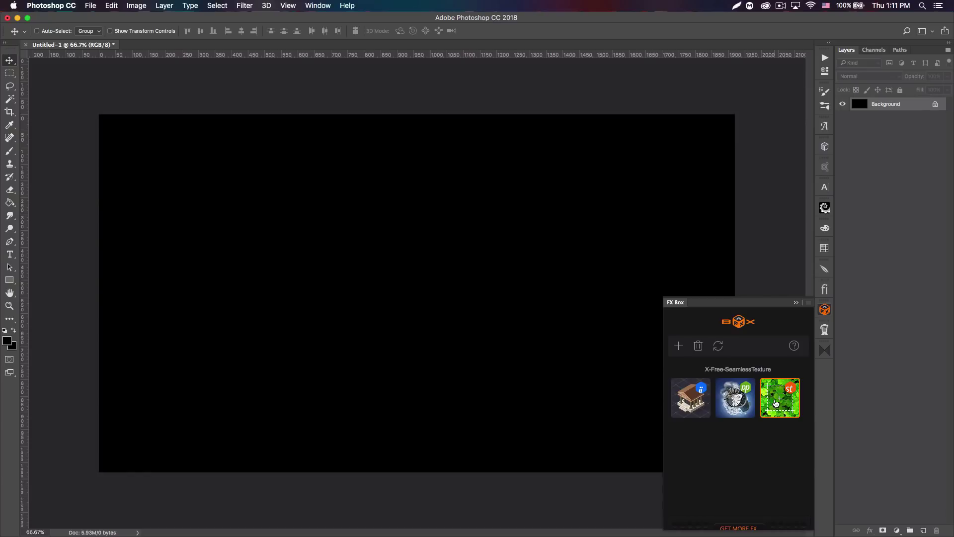
{"action": "left_click", "coordinate": [776, 403]}
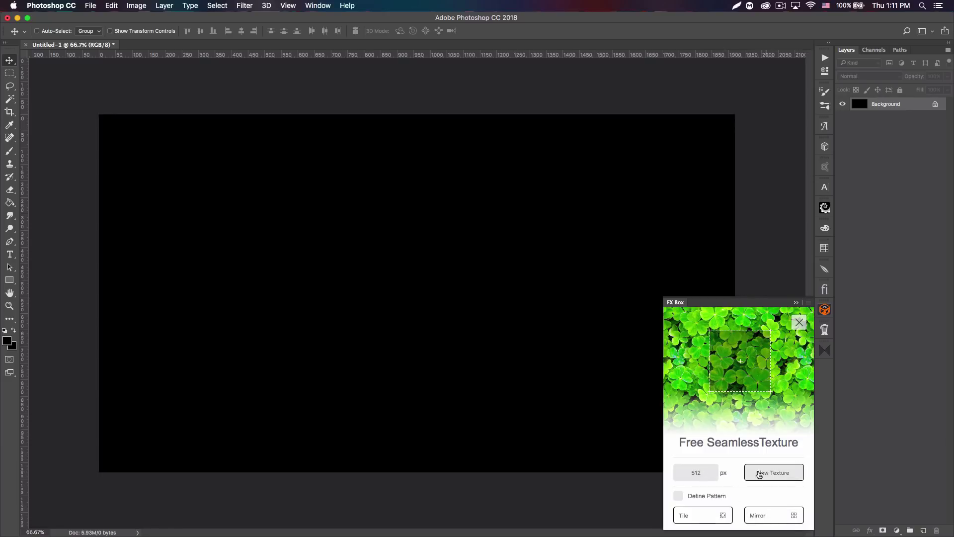
{"action": "double_click", "coordinate": [714, 471]}
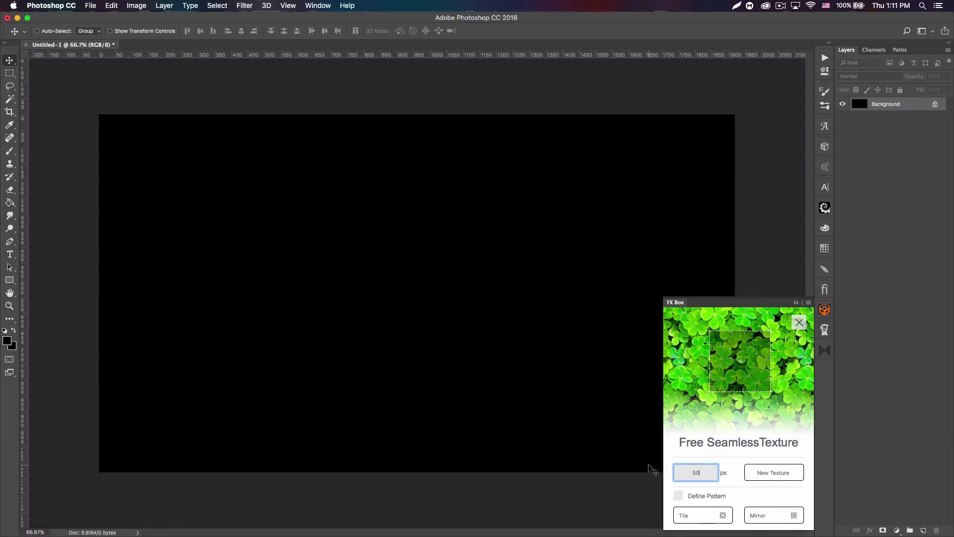
{"action": "left_click", "coordinate": [778, 477]}
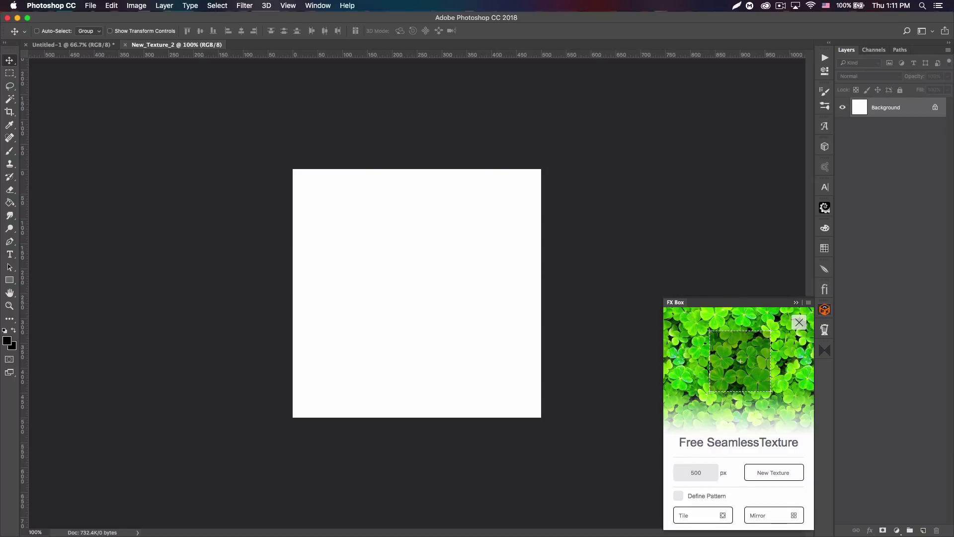
- Place the displace-map image from Finder into New_Texture_2 and scale it to about 144% so it fills the canvas
{"action": "key", "text": "super+Tab"}
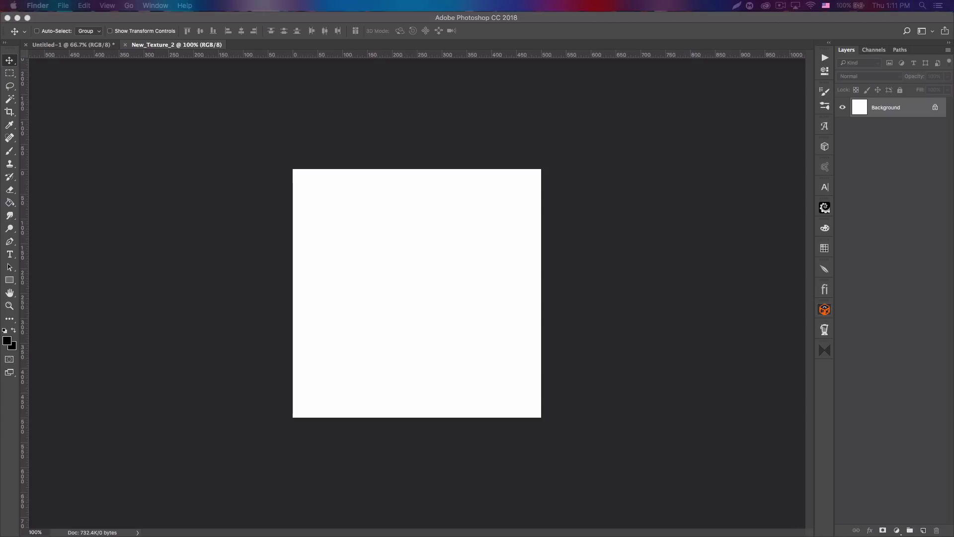
{"action": "left_click_drag", "start_coordinate": [383, 226], "coordinate": [407, 275]}
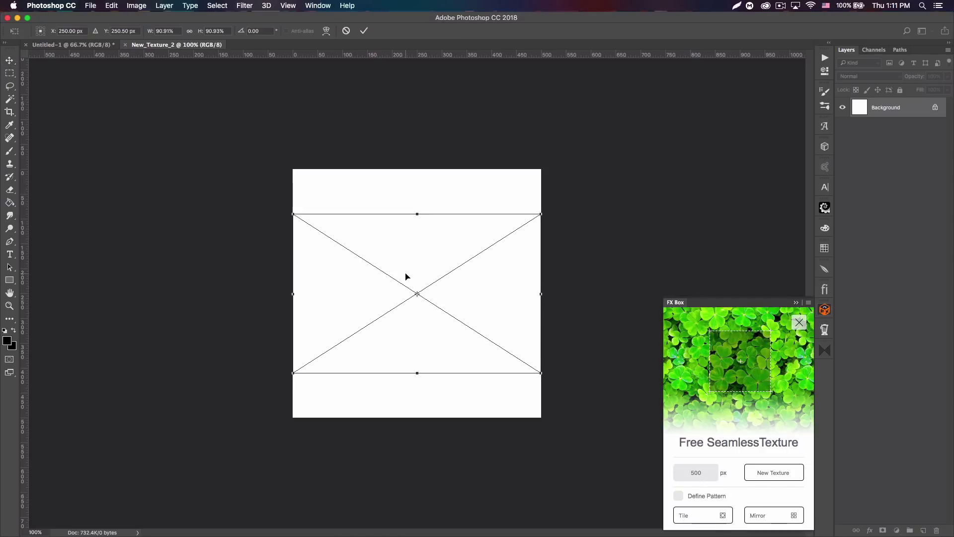
{"action": "left_click_drag", "start_coordinate": [542, 215], "coordinate": [645, 219]}
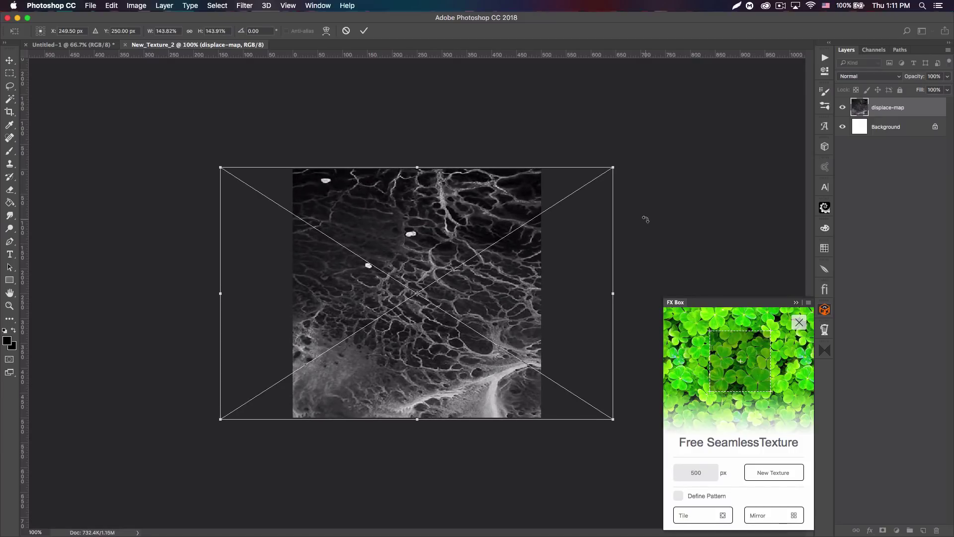
{"action": "key", "text": "Return"}
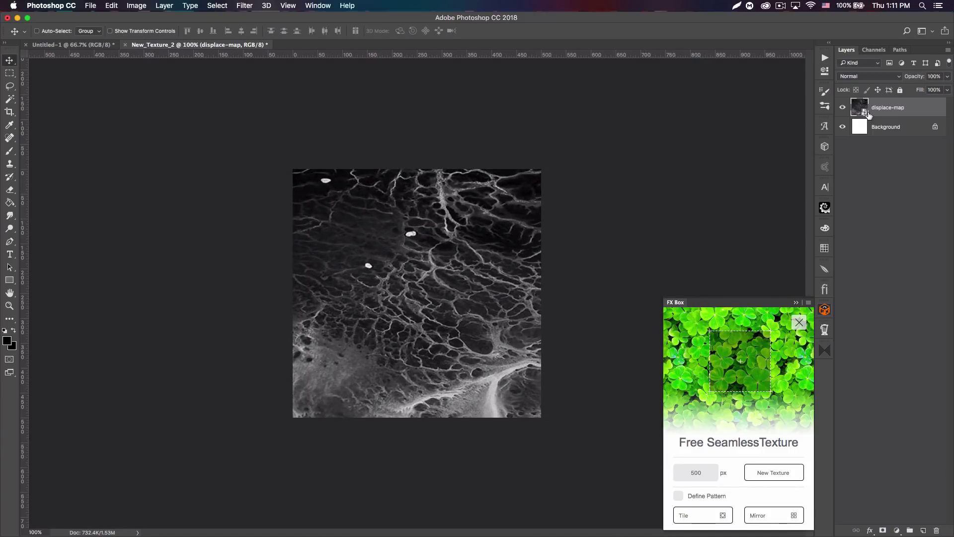
- Crop the placed image to the canvas bounds and generate a seamless tile pattern from it with FX Box
{"action": "left_click", "coordinate": [10, 112]}
{"action": "key", "text": "Return"}
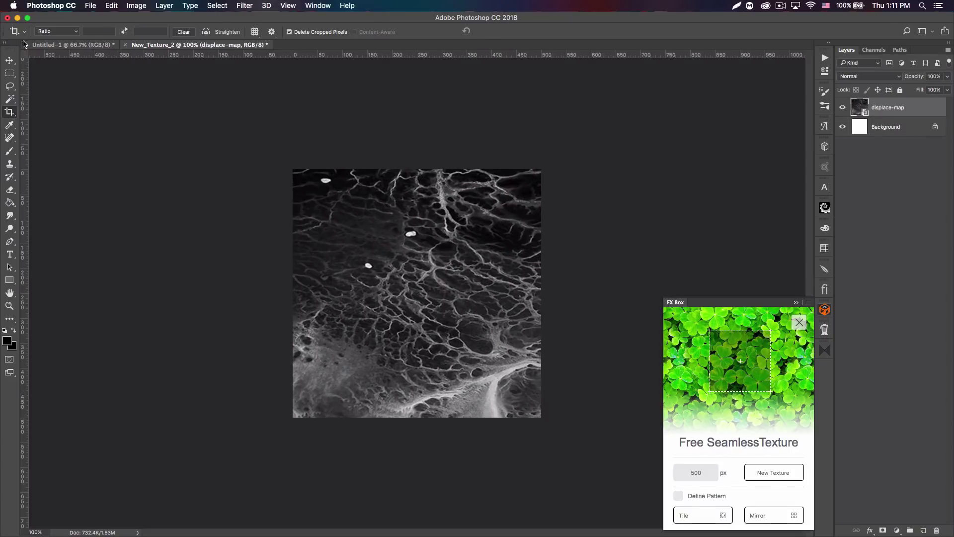
{"action": "left_click", "coordinate": [9, 60]}
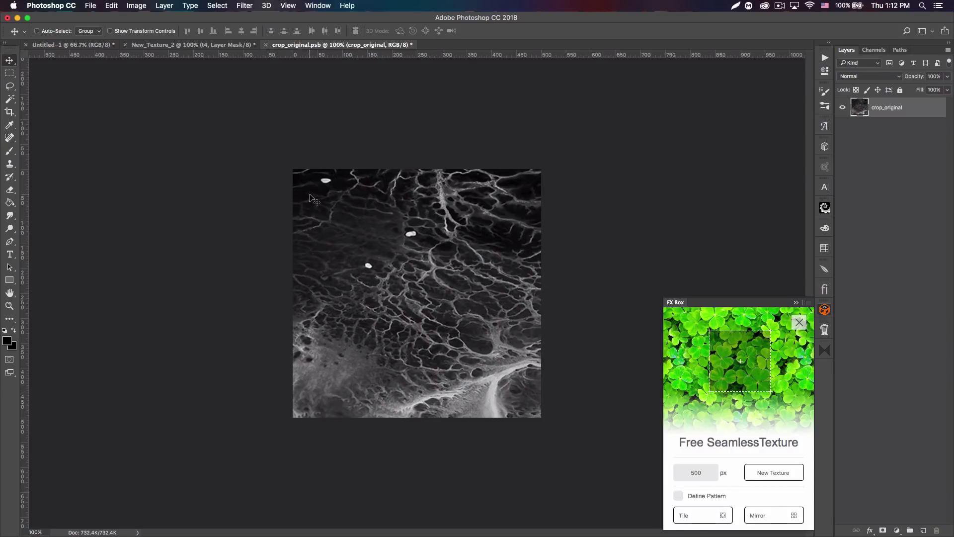
- Return to New_Texture_2 and hide and reshow the t4 layer to inspect the tile seams beneath it
{"action": "left_click", "coordinate": [178, 46]}
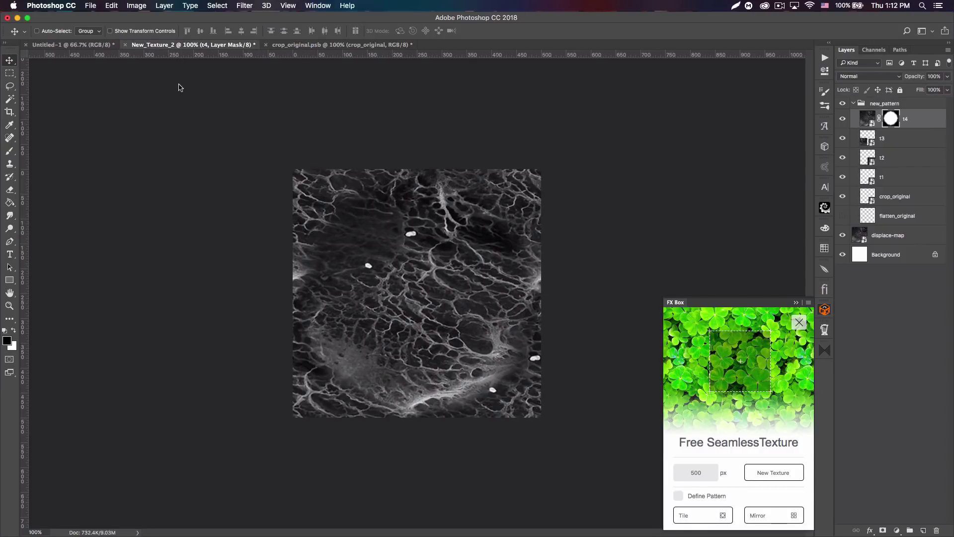
{"action": "left_click", "coordinate": [842, 119]}
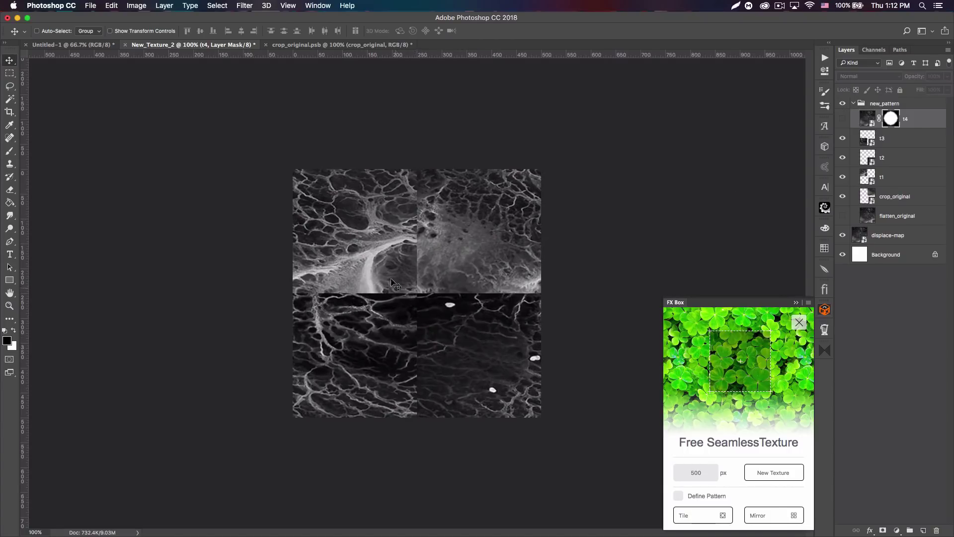
{"action": "left_click", "coordinate": [842, 119]}
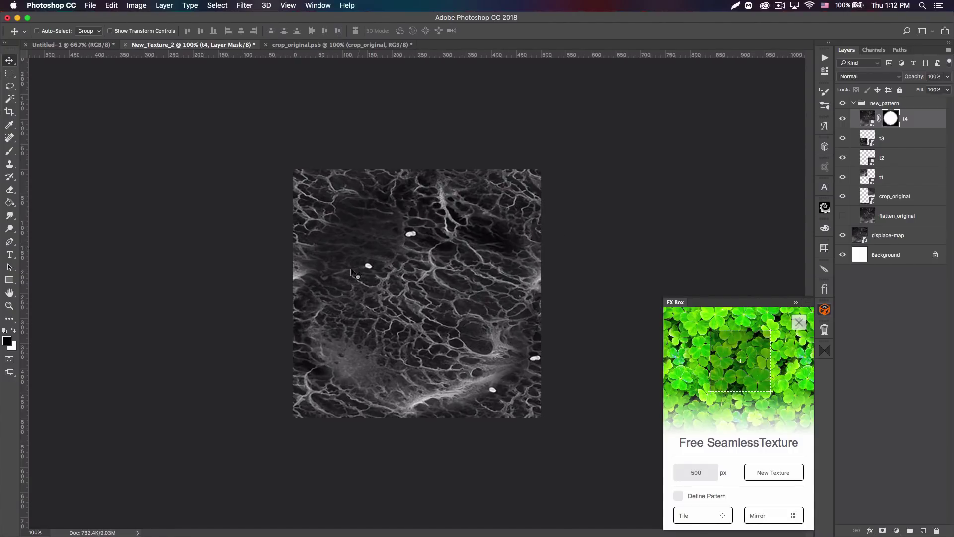
- Duplicate the new_pattern group, merge the copy into one layer, and hide the original group and the displace-map layer
{"action": "left_click", "coordinate": [853, 104]}
{"action": "key", "text": "ctrl+j"}
{"action": "key", "text": "ctrl+e"}
{"action": "left_click", "coordinate": [842, 123]}
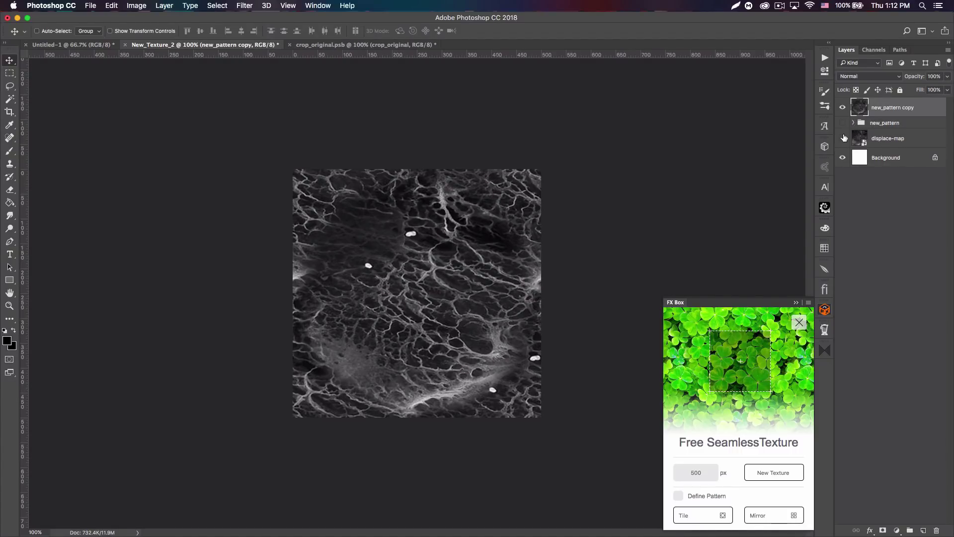
- Check the merged pattern layer's transform bounds and crop the document at its current size to trim the overflow
{"action": "key", "text": "ctrl+t"}
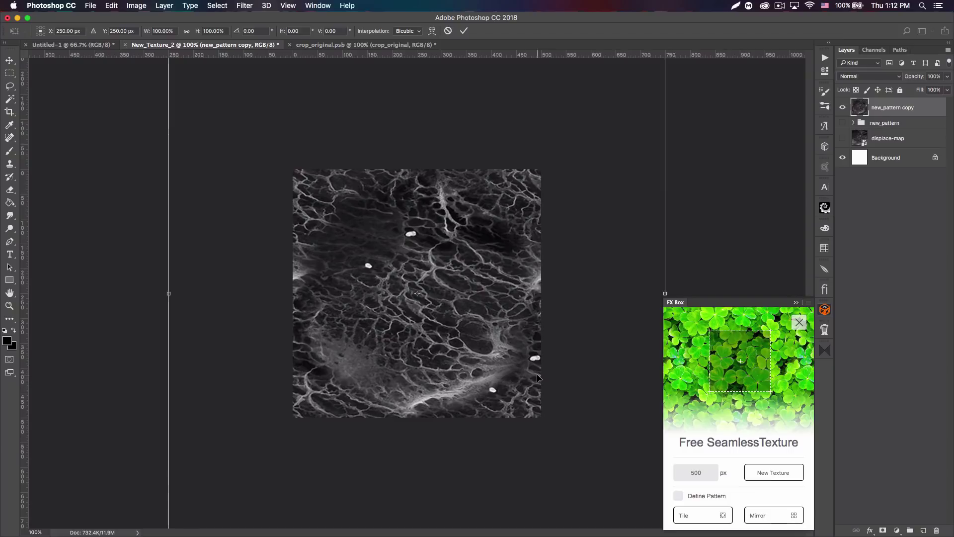
{"action": "key", "text": "Return"}
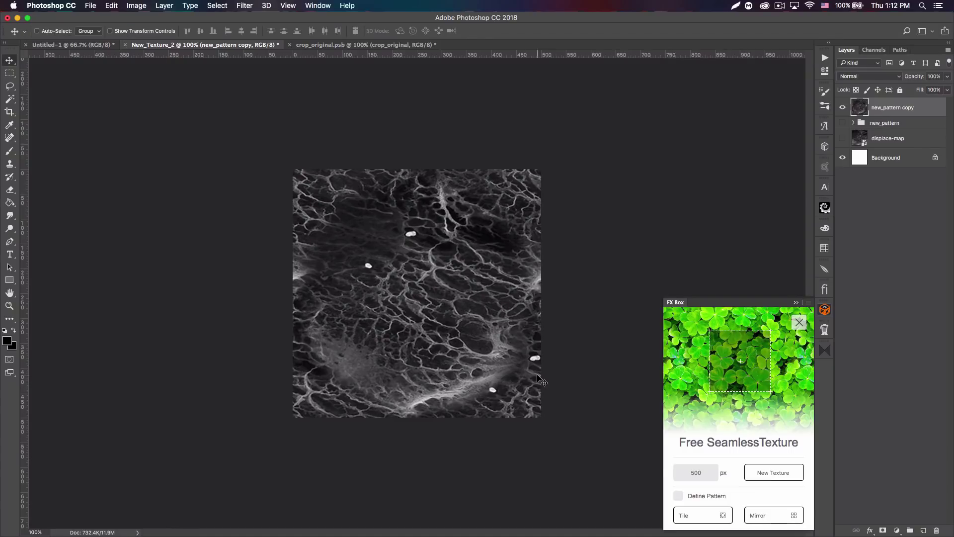
{"action": "left_click", "coordinate": [9, 113]}
{"action": "key", "text": "Return"}
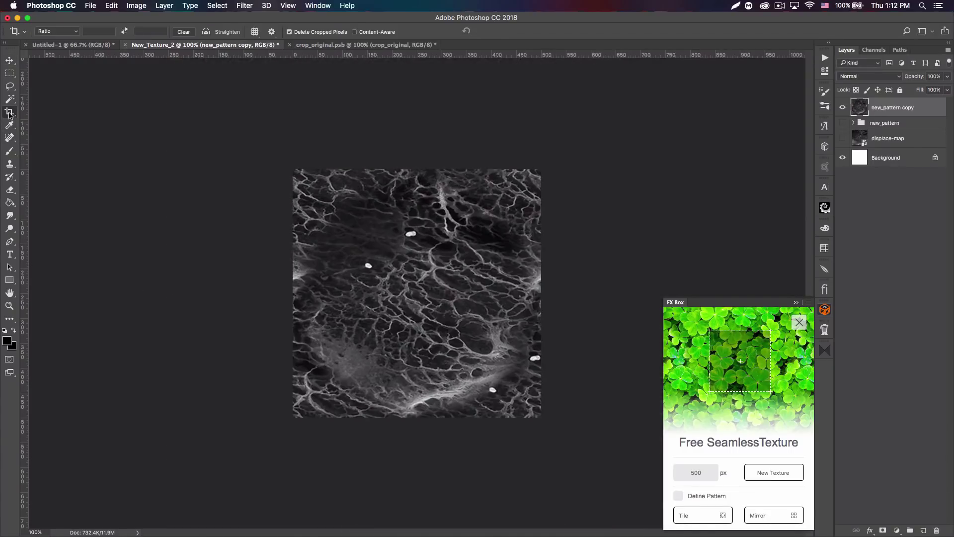
{"action": "left_click", "coordinate": [14, 58]}
- Scale the merged pattern down to a little under half the canvas width and place a duplicate directly beside it
{"action": "key", "text": "ctrl+t"}
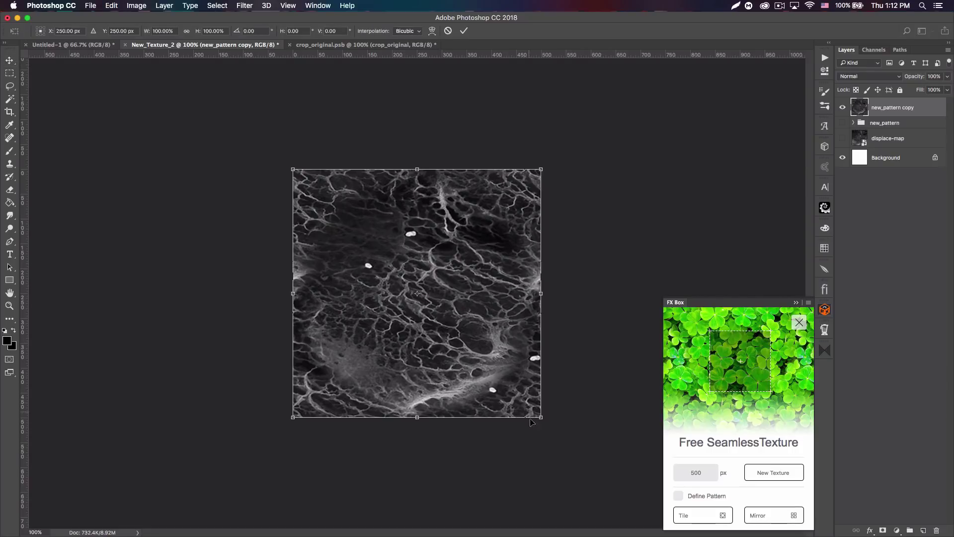
{"action": "left_click_drag", "start_coordinate": [541, 417], "coordinate": [490, 219]}
{"action": "key", "text": "Return"}
{"action": "key", "text": "ctrl+j"}
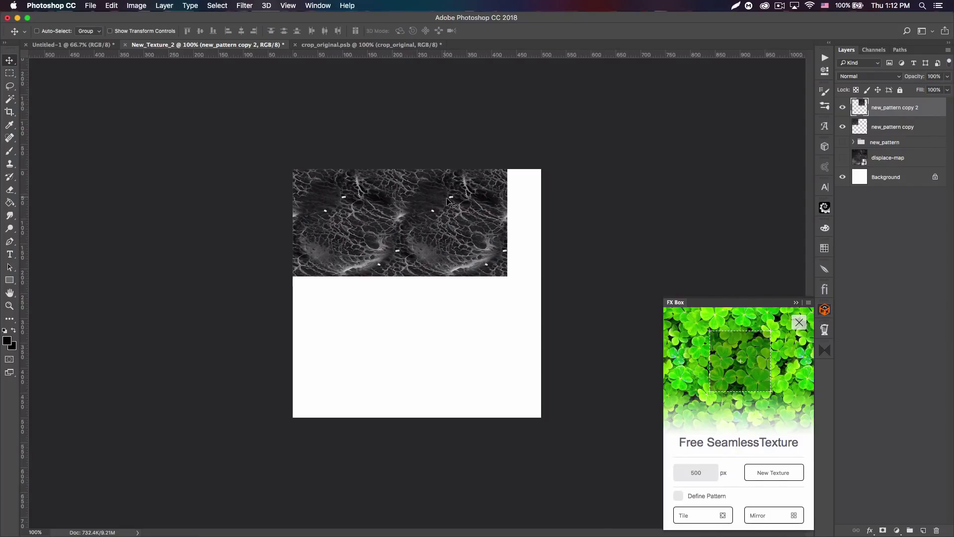
- Switch to crop_original.psb and generate a Mirror pattern from its texture with FX Box
{"action": "left_click", "coordinate": [340, 44]}
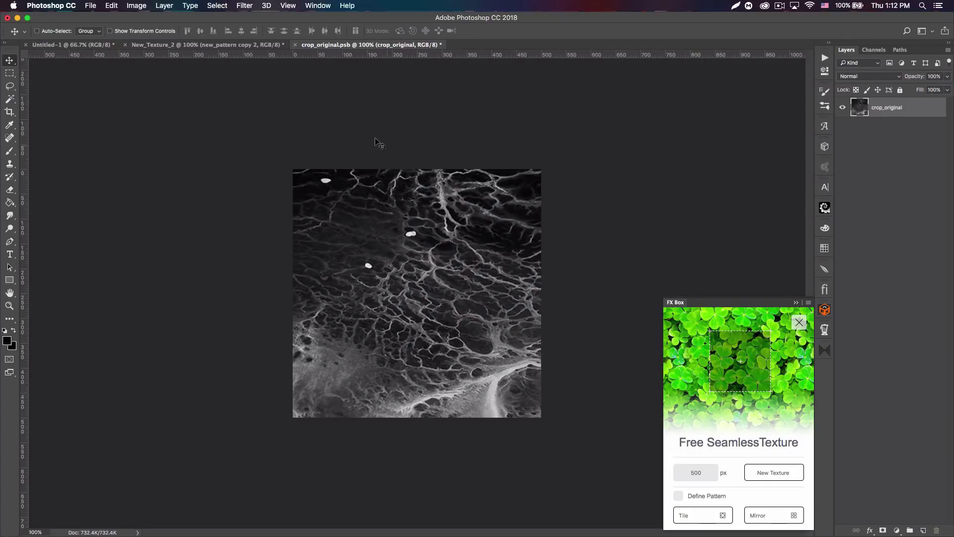
{"action": "left_click", "coordinate": [175, 45]}
{"action": "left_click", "coordinate": [351, 44]}
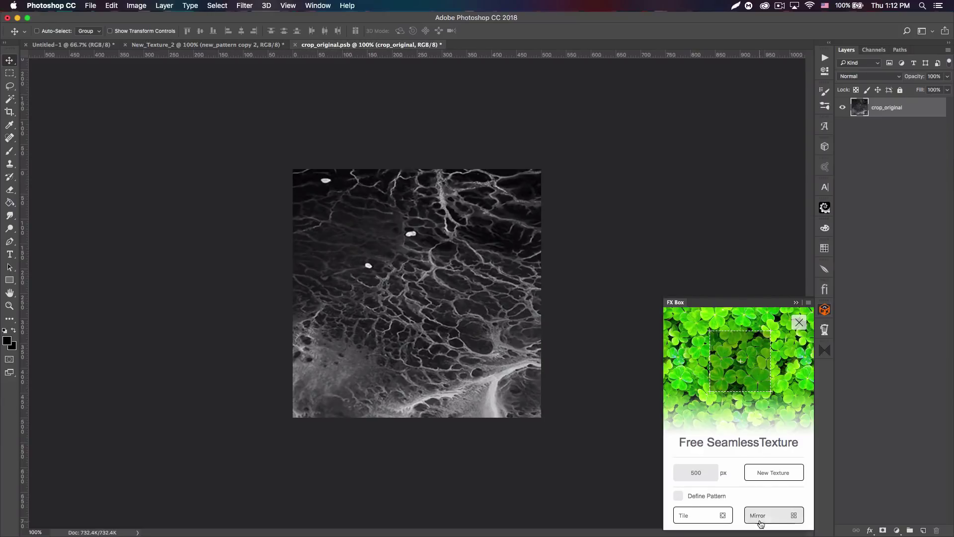
{"action": "left_click", "coordinate": [763, 519]}
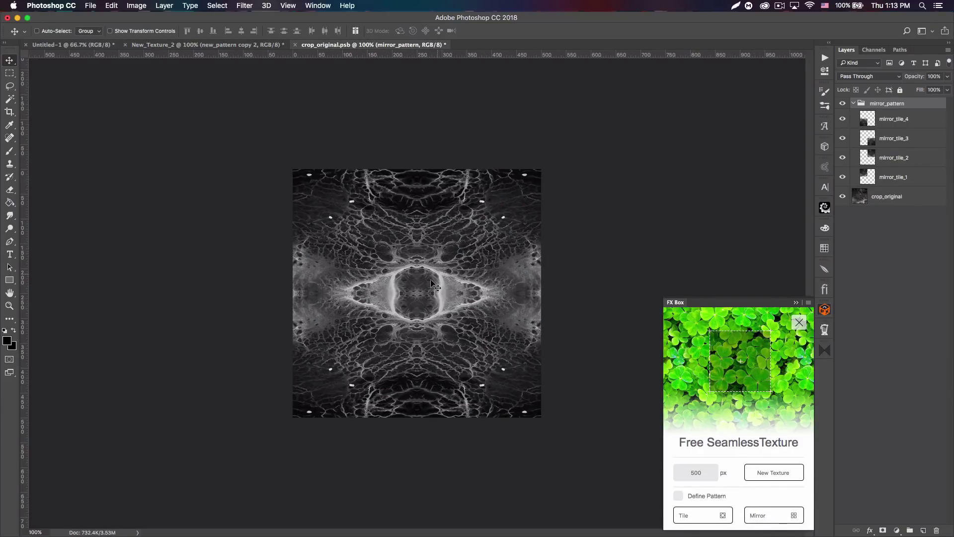
- Merge a duplicate of the mirror_pattern group into one layer, crop it to the canvas, and hide the group and crop_original
{"action": "left_click", "coordinate": [853, 103]}
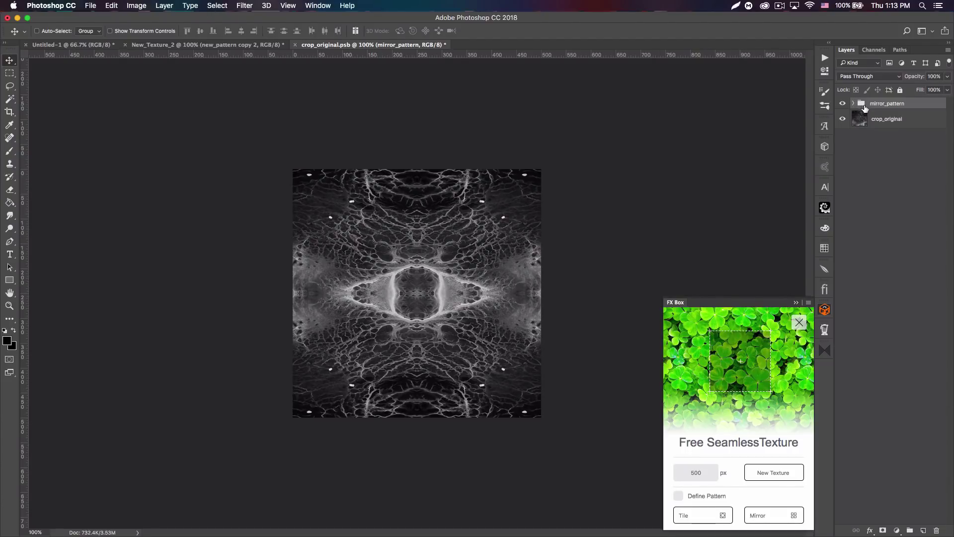
{"action": "key", "text": "super+j"}
{"action": "key", "text": "super+e"}
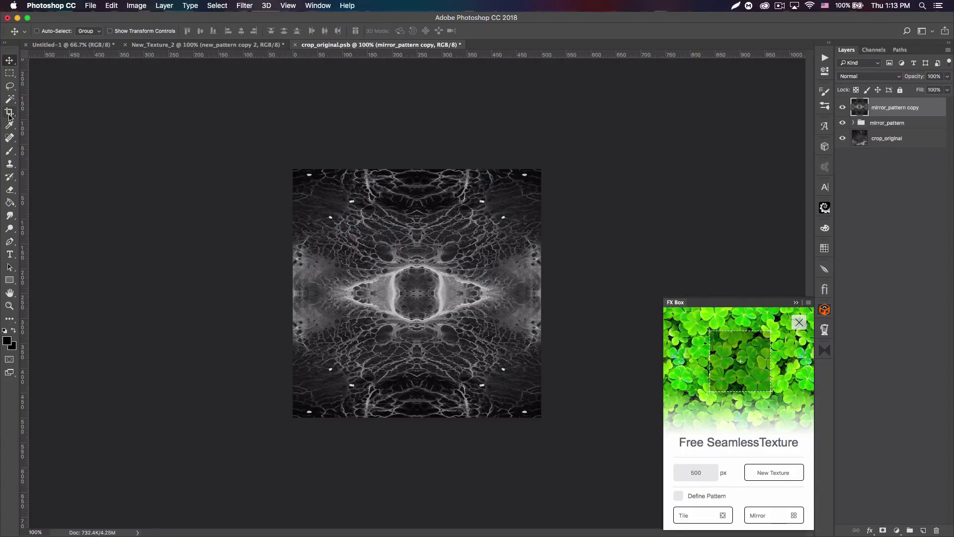
{"action": "left_click", "coordinate": [9, 113]}
{"action": "key", "text": "Return"}
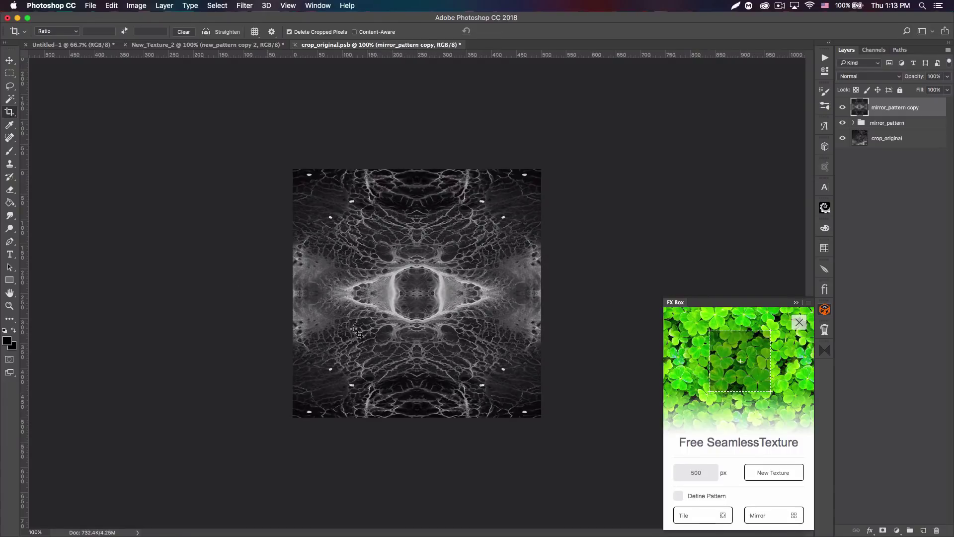
{"action": "left_click_drag", "start_coordinate": [842, 122], "coordinate": [842, 141]}
- Scale the merged mirror pattern to about two thirds of the canvas and place a duplicate beside it, discarding the unintended crop
{"action": "key", "text": "super+t"}
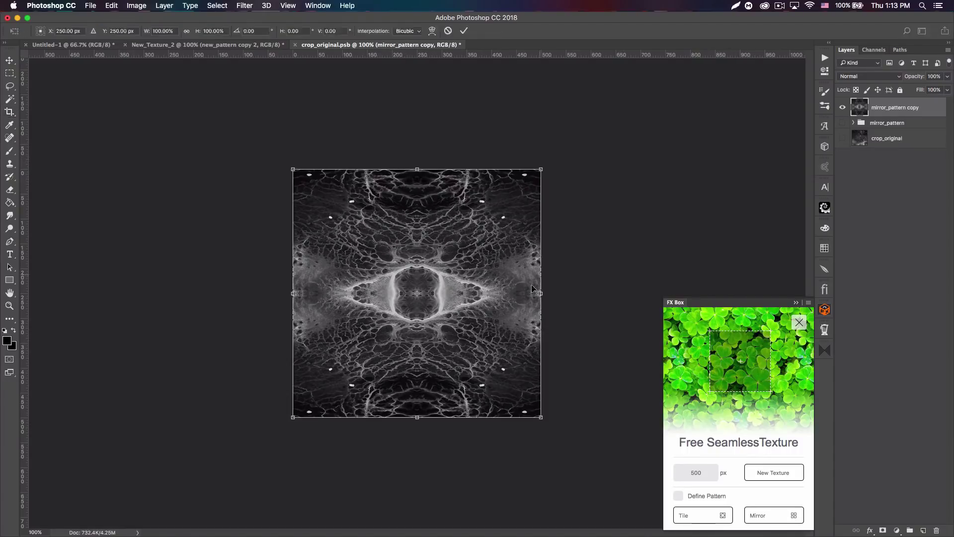
{"action": "left_click_drag", "start_coordinate": [542, 416], "coordinate": [426, 363]}
{"action": "key", "text": "Return"}
{"action": "key", "text": "c"}
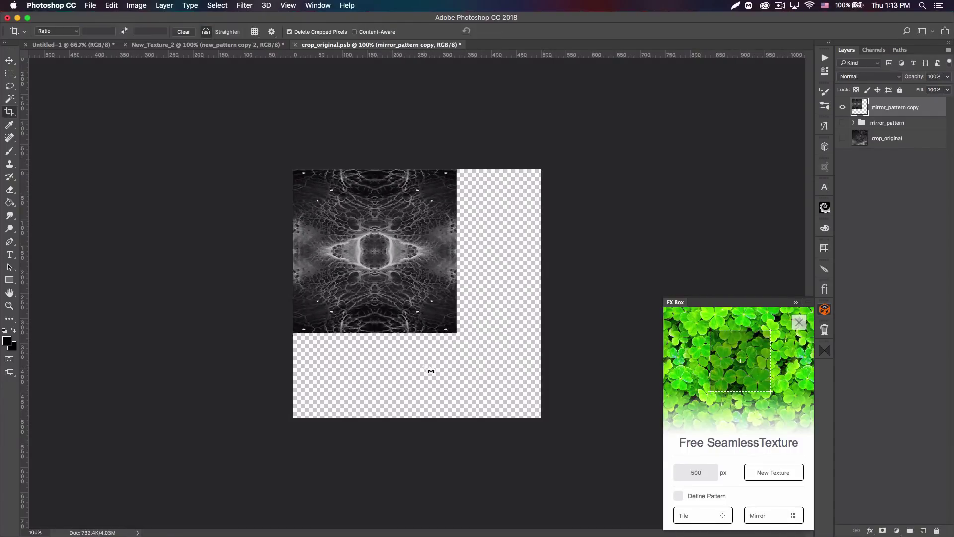
{"action": "key", "text": "super+j"}
{"action": "left_click_drag", "start_coordinate": [543, 269], "coordinate": [545, 272]}
{"action": "left_click", "coordinate": [10, 60]}
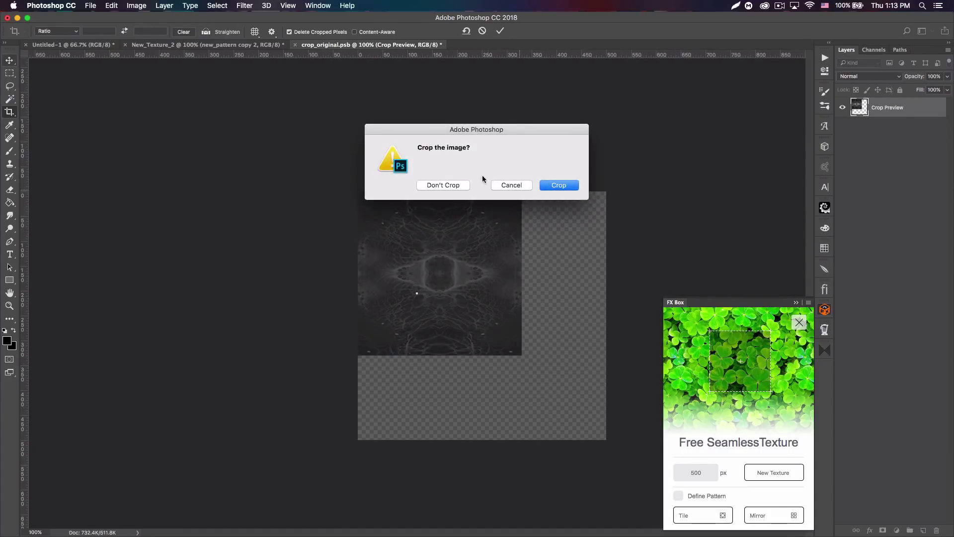
{"action": "left_click", "coordinate": [447, 184]}
{"action": "left_click_drag", "start_coordinate": [424, 245], "coordinate": [548, 242]}
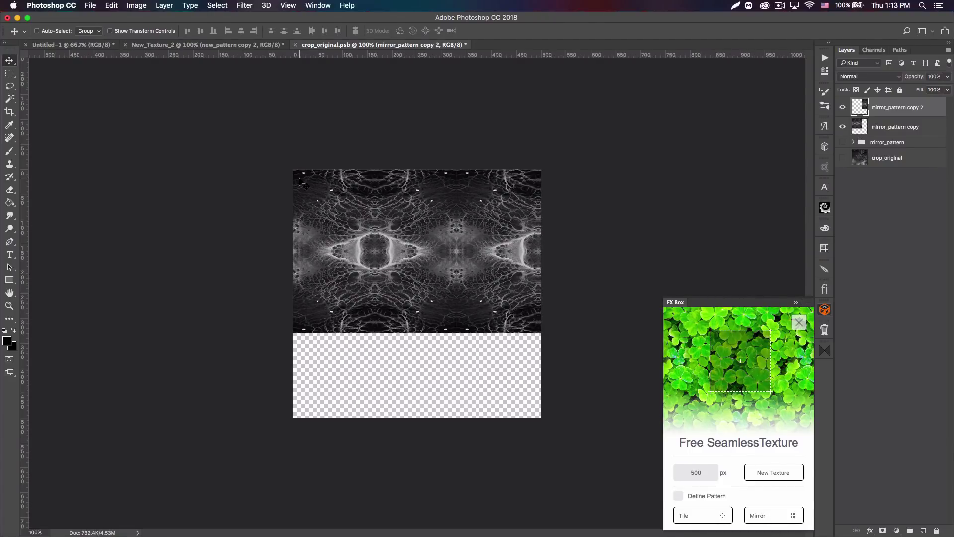
- Close crop_original.psb and New_Texture_2 without saving the changes
{"action": "left_click", "coordinate": [295, 46]}
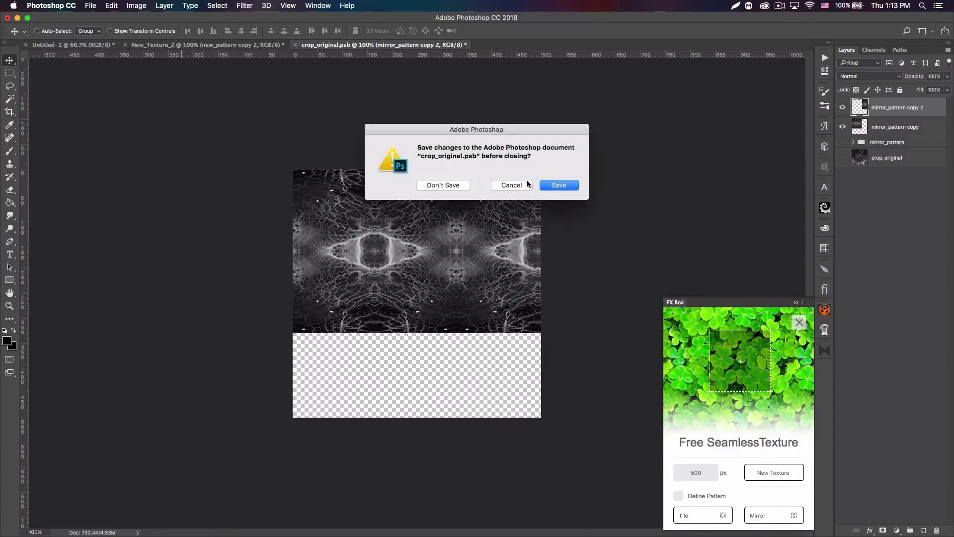
{"action": "left_click", "coordinate": [449, 183]}
{"action": "left_click", "coordinate": [125, 45]}
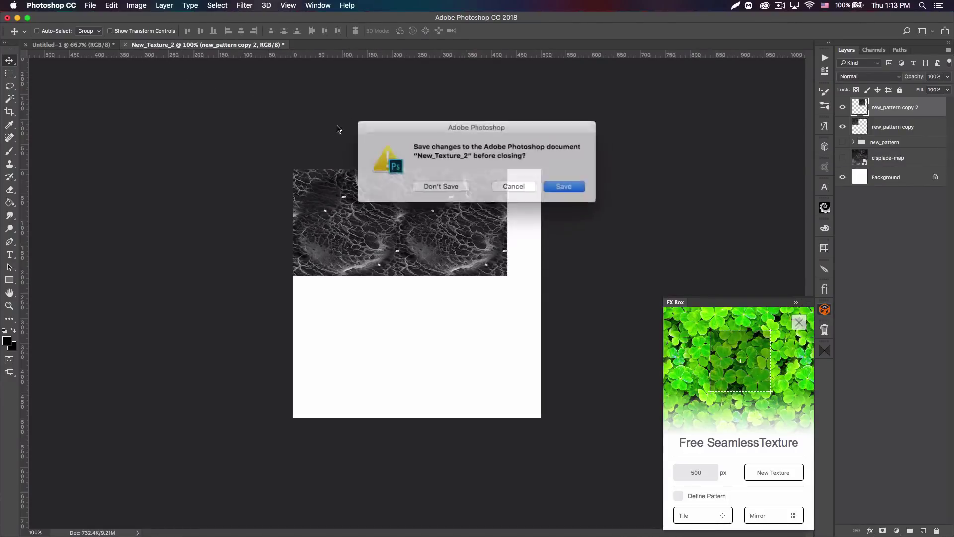
{"action": "left_click", "coordinate": [441, 185]}
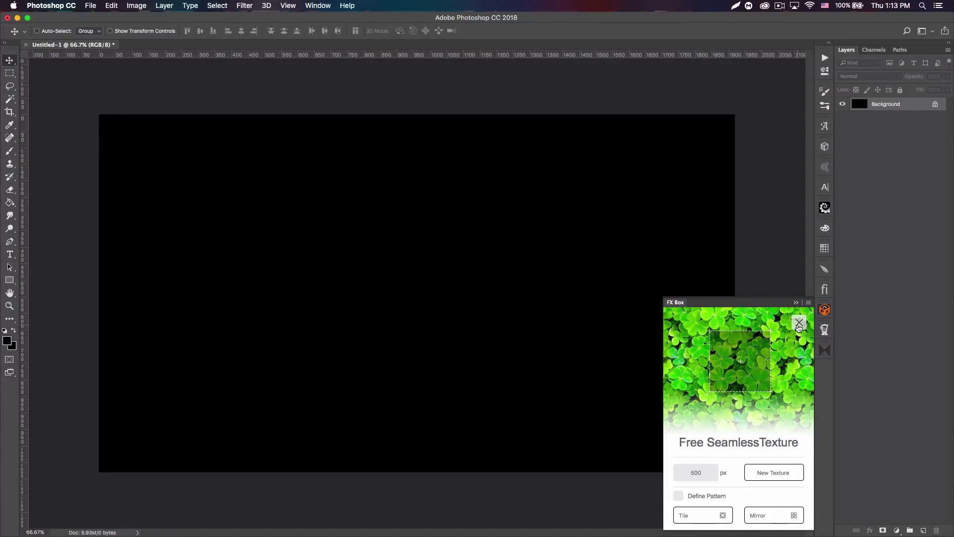
- Leave the seamless texture tool, and open Free PolarProjection in FX Box and the new-york-city-skyline-BIGCITY0117-1.jpg photo
{"action": "left_click", "coordinate": [799, 324]}
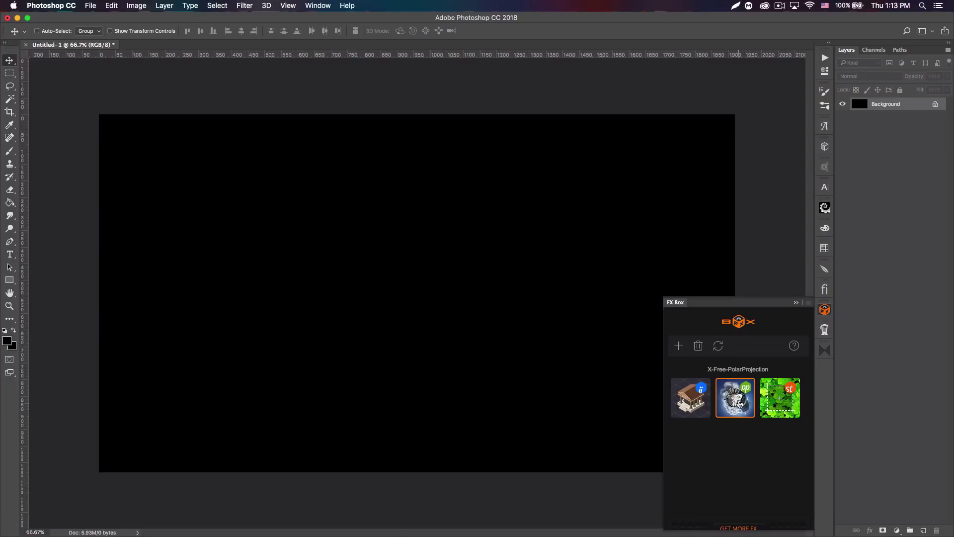
{"action": "left_click", "coordinate": [741, 397]}
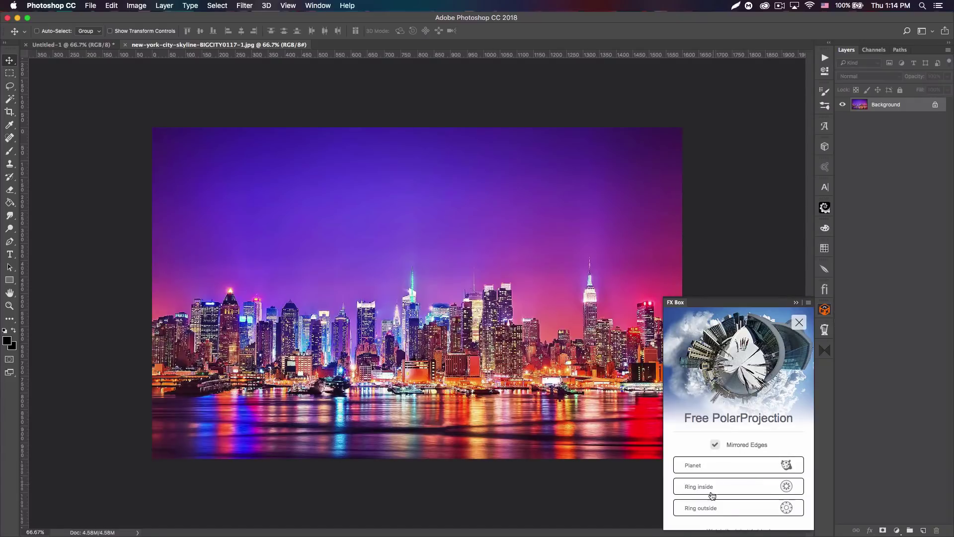
- Generate the inside and outside ring projections of the skyline photo with mirrored edges, closing each result without saving
{"action": "left_click", "coordinate": [729, 512]}
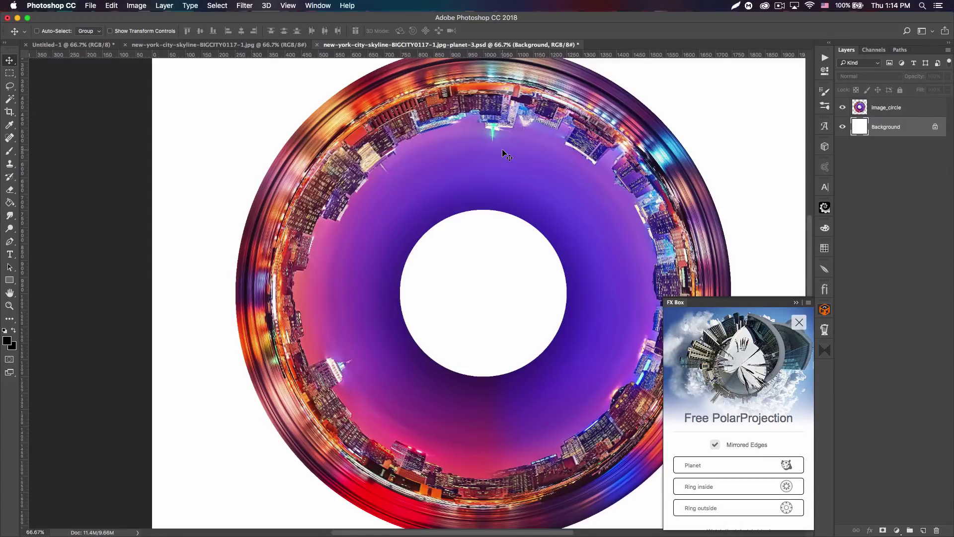
{"action": "left_click", "coordinate": [317, 44]}
{"action": "left_click", "coordinate": [455, 186]}
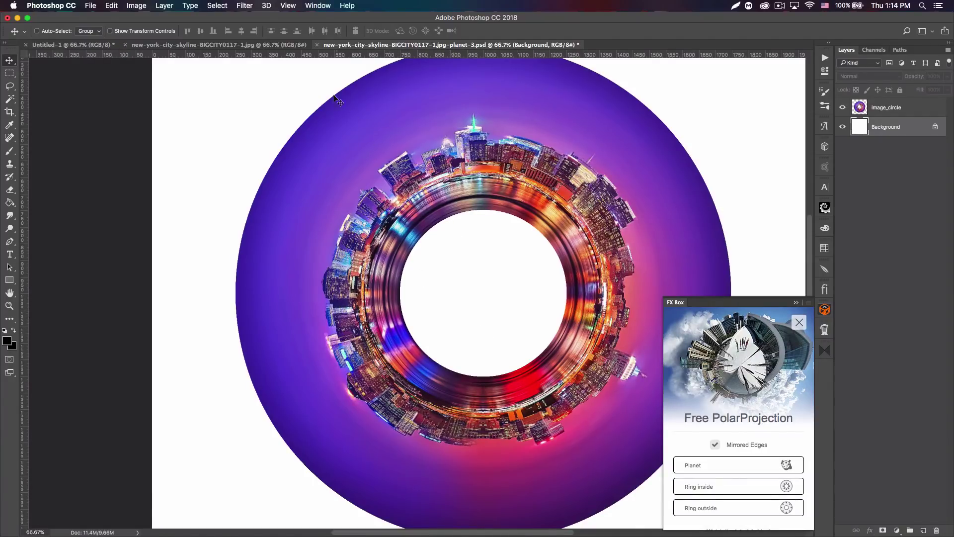
{"action": "left_click", "coordinate": [317, 45]}
{"action": "left_click", "coordinate": [437, 186]}
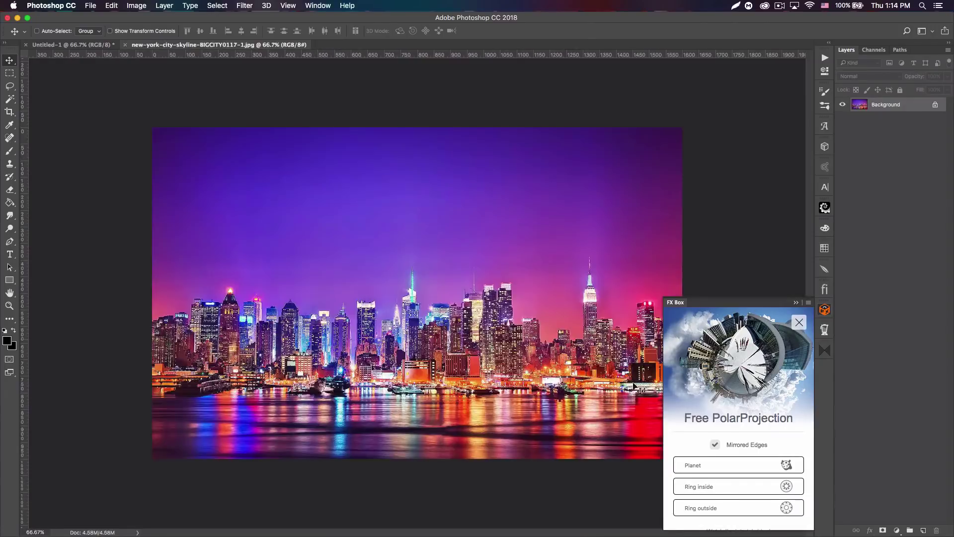
- Generate a Planet projection of the skyline photo with mirrored edges and close the result without saving
{"action": "left_click", "coordinate": [719, 462]}
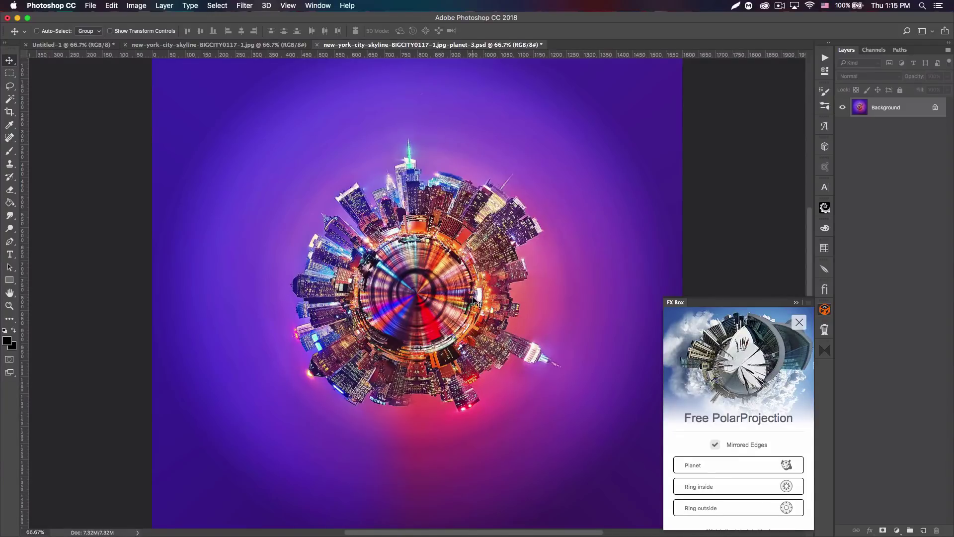
{"action": "left_click", "coordinate": [316, 45]}
{"action": "left_click", "coordinate": [442, 187]}
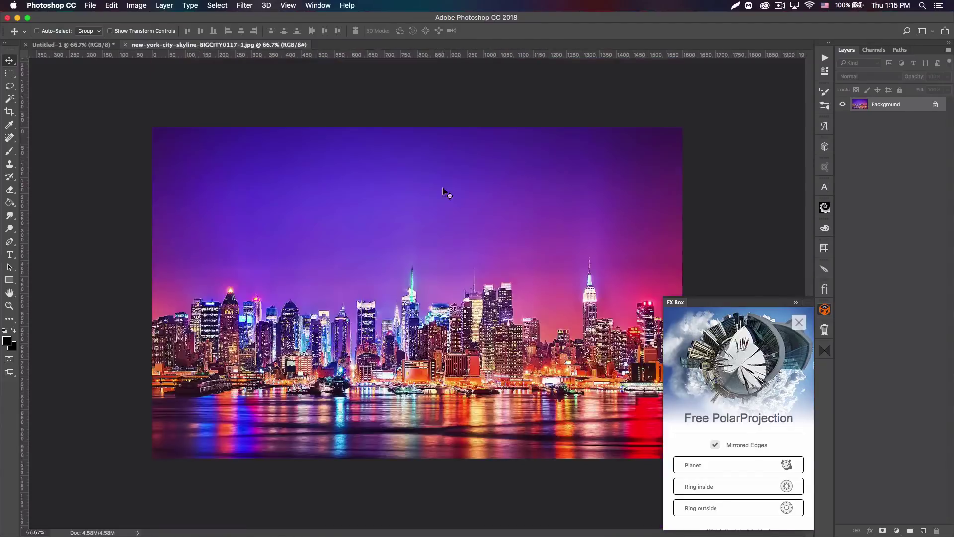
- Close the skyline photo and switch FX Box from Free PolarProjection to Free IsometrIcon
{"action": "left_click", "coordinate": [125, 46]}
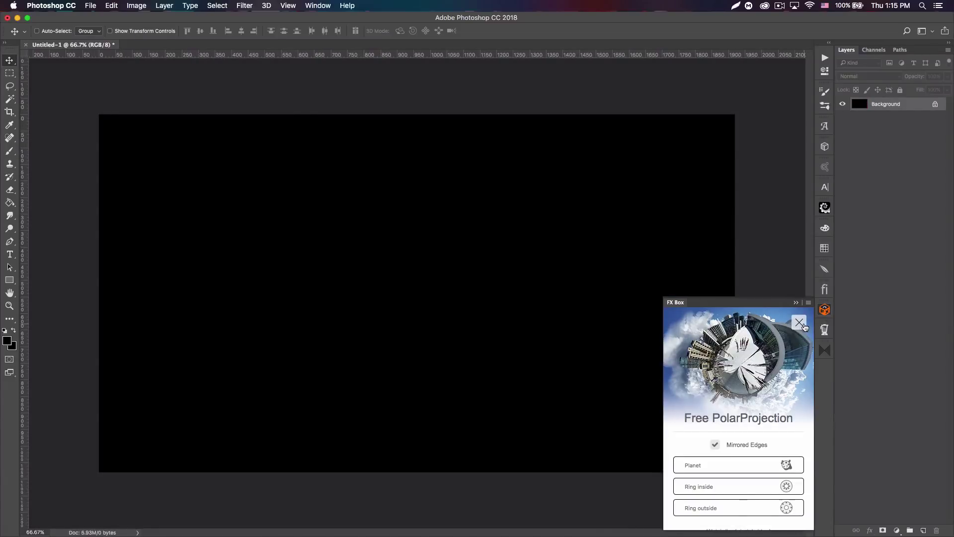
{"action": "left_click", "coordinate": [800, 323]}
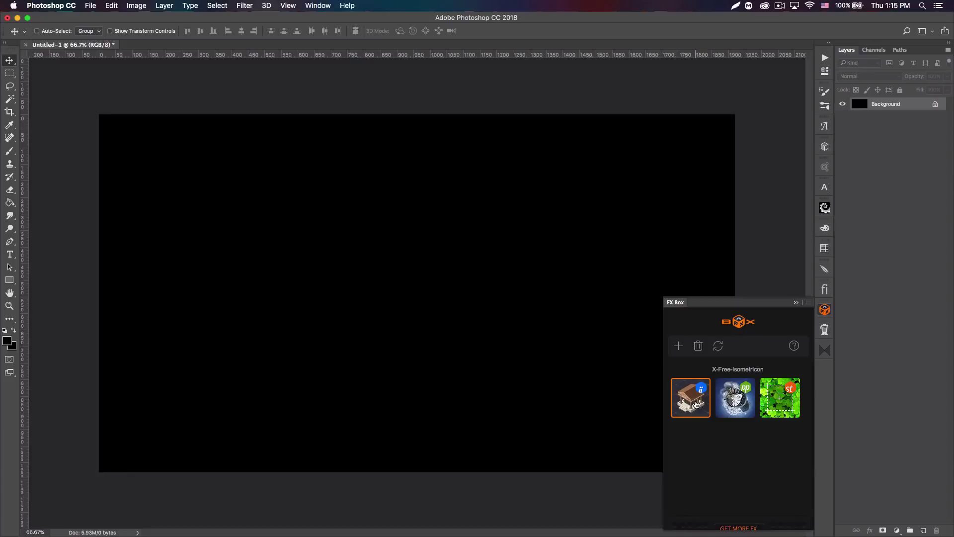
{"action": "left_click", "coordinate": [695, 404]}
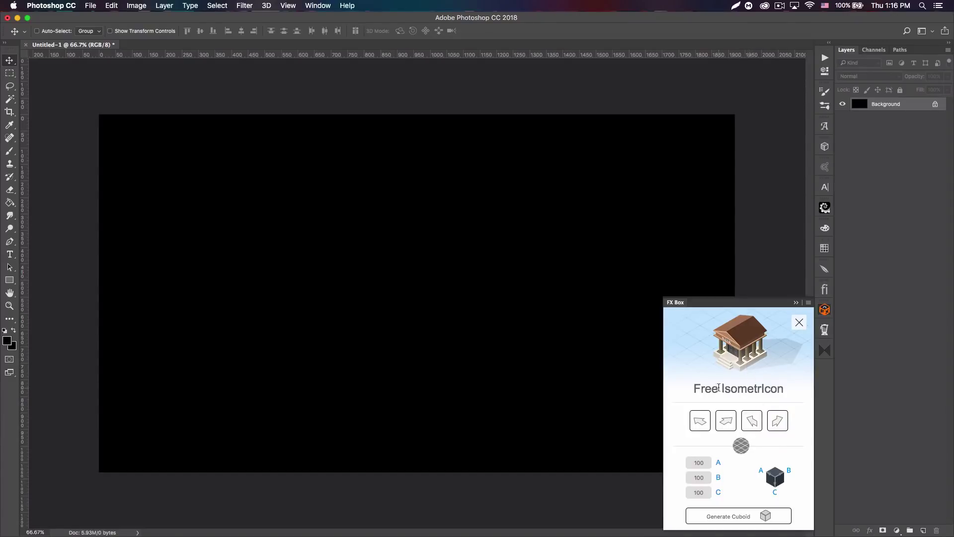
- Add the isometric grid and generate a red cuboid with A 200, B 200 and C 50
{"action": "left_click", "coordinate": [741, 449]}
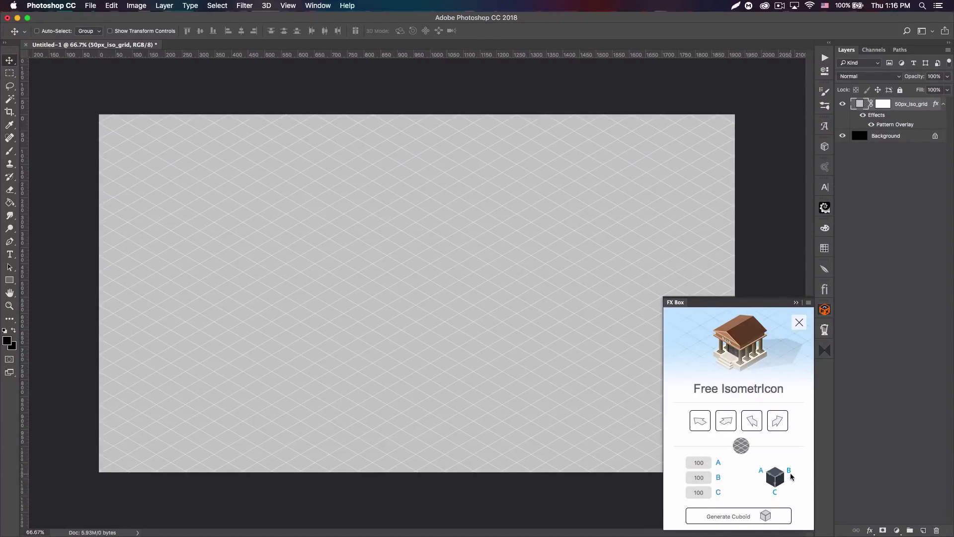
{"action": "double_click", "coordinate": [710, 462]}
{"action": "double_click", "coordinate": [708, 476]}
{"action": "double_click", "coordinate": [703, 492]}
{"action": "type", "text": "50"}
{"action": "left_click", "coordinate": [735, 517]}
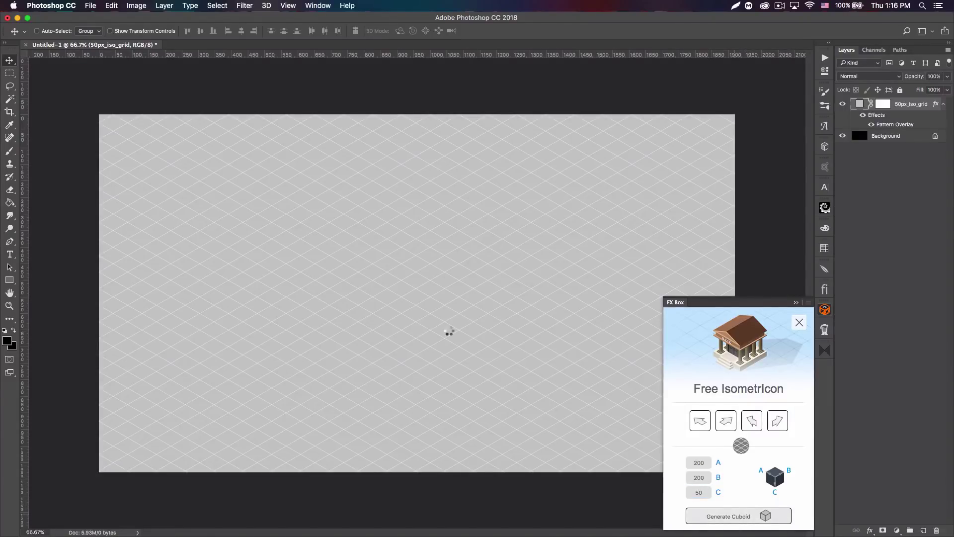
{"action": "left_click", "coordinate": [551, 186]}
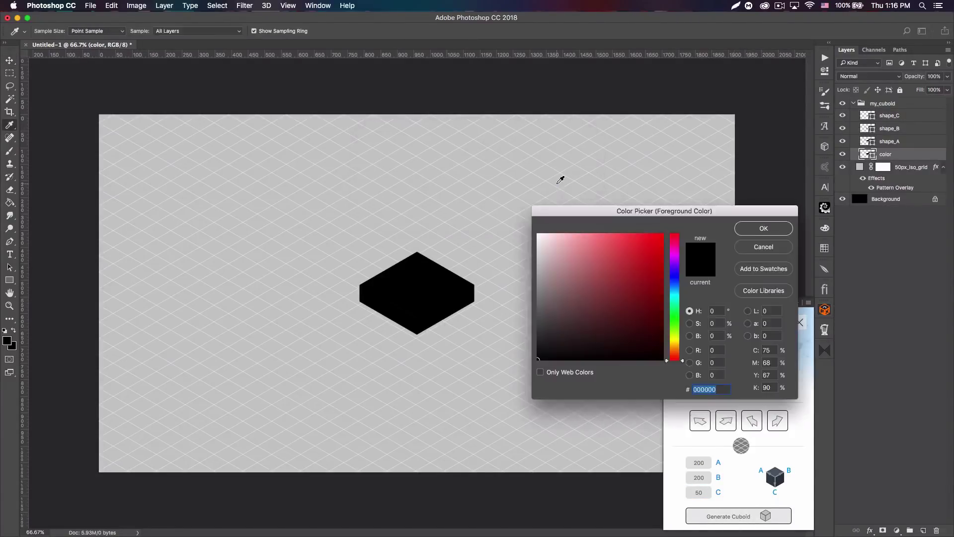
{"action": "left_click_drag", "start_coordinate": [612, 279], "coordinate": [641, 268]}
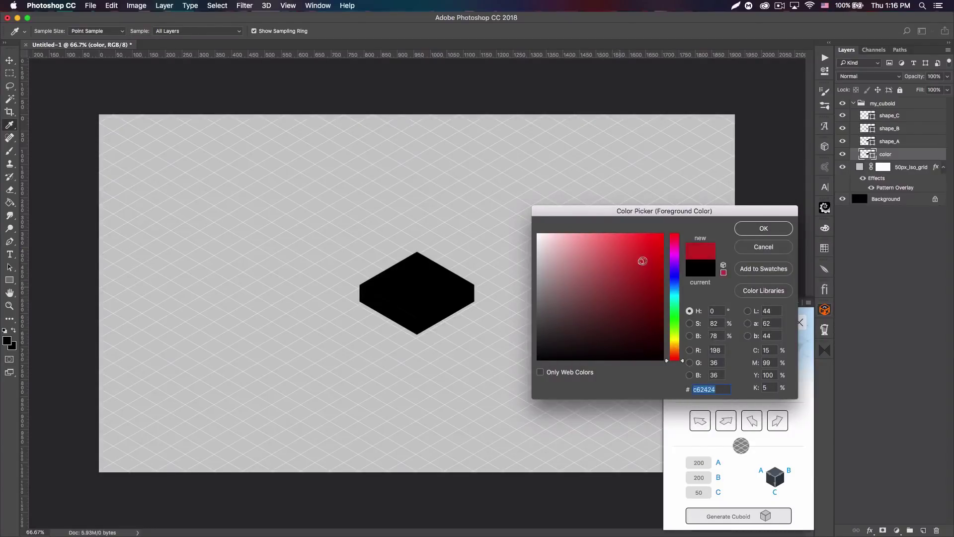
{"action": "left_click", "coordinate": [764, 228]}
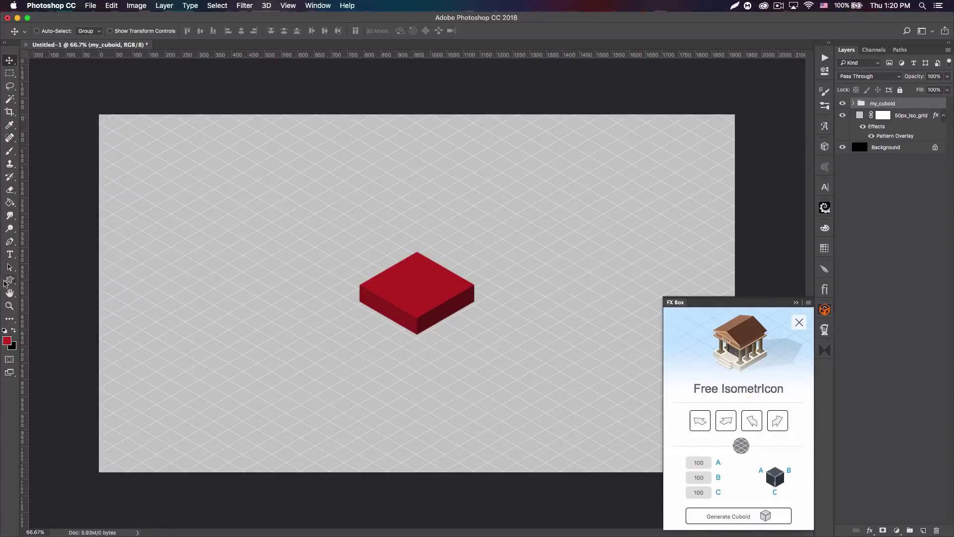
- Draw a black star custom shape beside the red cuboid, near the canvas's left edge
{"action": "left_click", "coordinate": [8, 280]}
{"action": "left_click_drag", "start_coordinate": [174, 255], "coordinate": [231, 338]}
{"action": "left_click", "coordinate": [9, 60]}
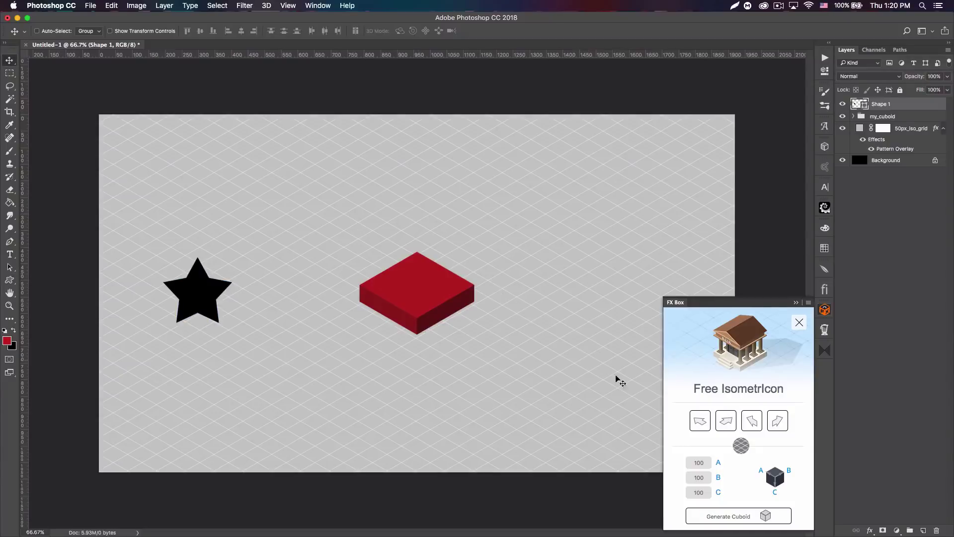
- Project the star with the second IsometrIcon direction and position it on the cuboid's top face
{"action": "left_click", "coordinate": [730, 421]}
{"action": "mouse_move", "coordinate": [418, 294]}
{"action": "left_mouse_down"}
{"action": "mouse_move", "coordinate": [441, 305]}
{"action": "mouse_move", "coordinate": [429, 286]}
{"action": "left_mouse_up"}
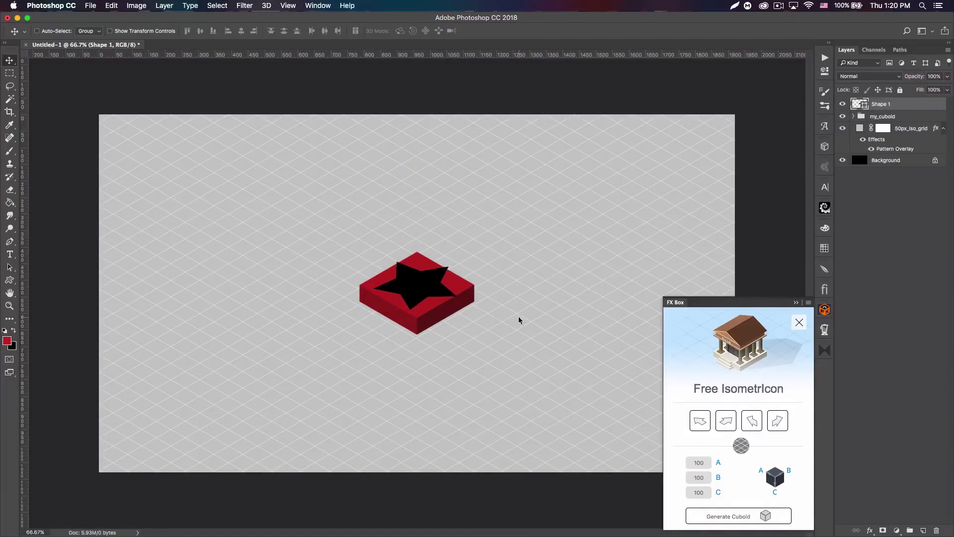
{"action": "key", "text": "Left"}
{"action": "key", "text": "Down"}
{"action": "key", "text": "Left"}
{"action": "key", "text": "Left"}
{"action": "key", "text": "Left"}
{"action": "key", "text": "Right"}
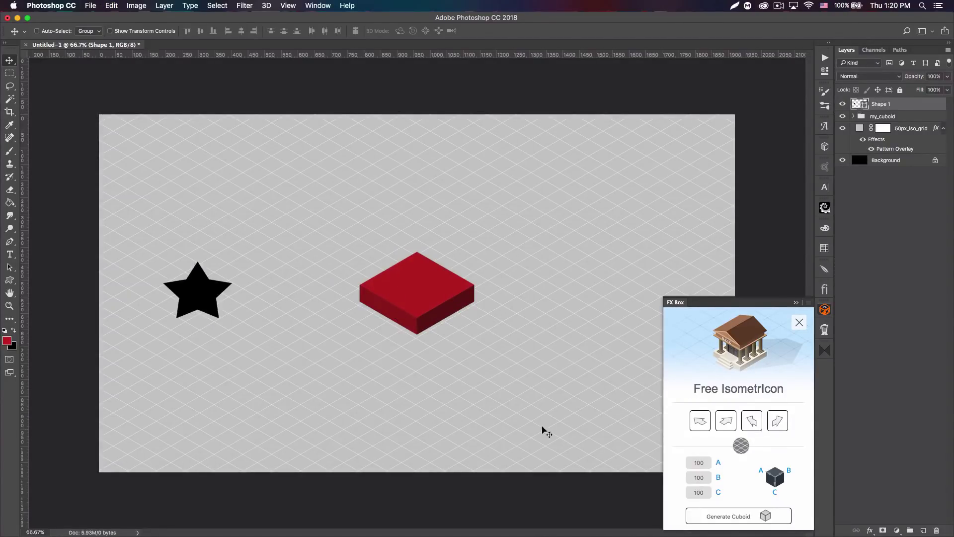
- Try the first IsometrIcon direction on the star, and undo the projection
{"action": "left_click", "coordinate": [701, 424]}
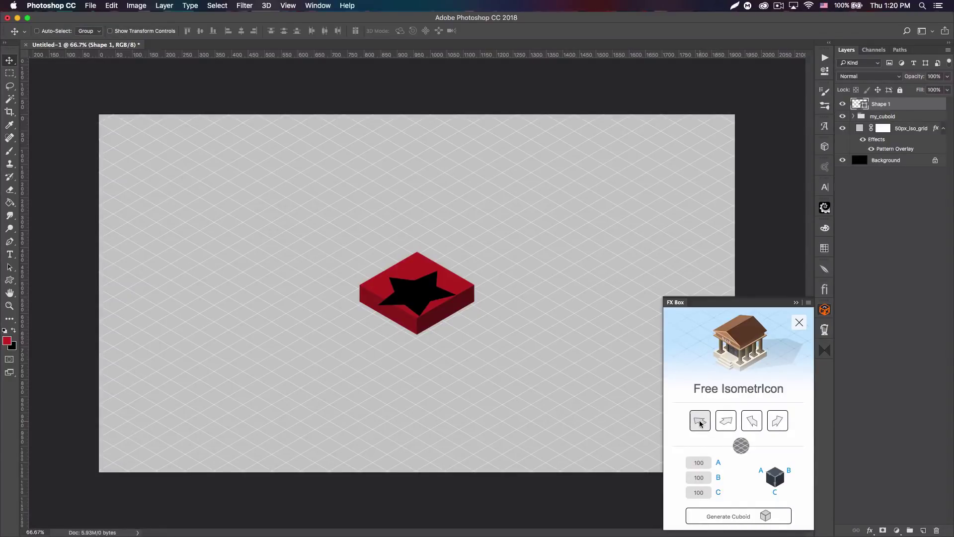
{"action": "key", "text": "alt+super+z"}
{"action": "key", "text": "alt+super+z"}
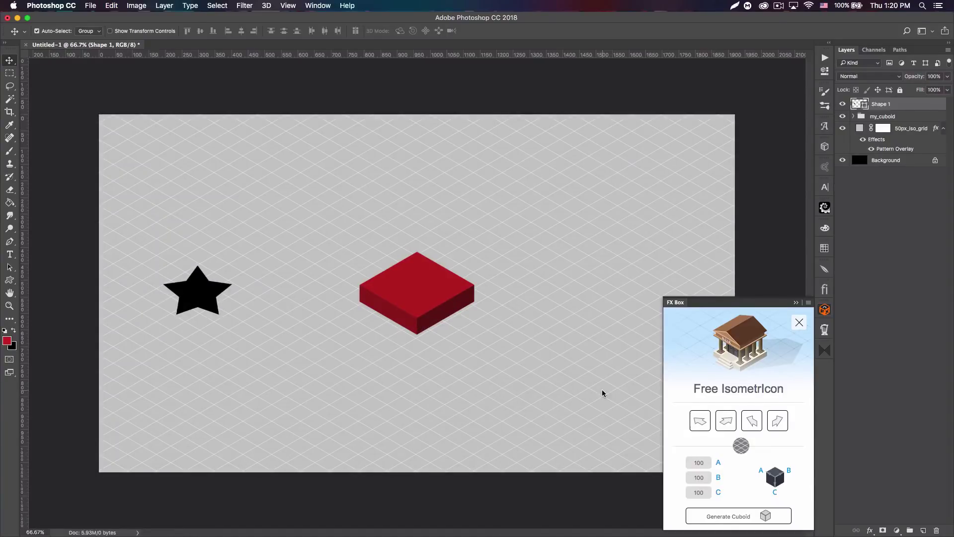
- Project the star with the third IsometrIcon direction over the cuboid's front-left side and recolor it dark red
{"action": "left_click", "coordinate": [756, 424]}
{"action": "left_click_drag", "start_coordinate": [429, 300], "coordinate": [399, 304]}
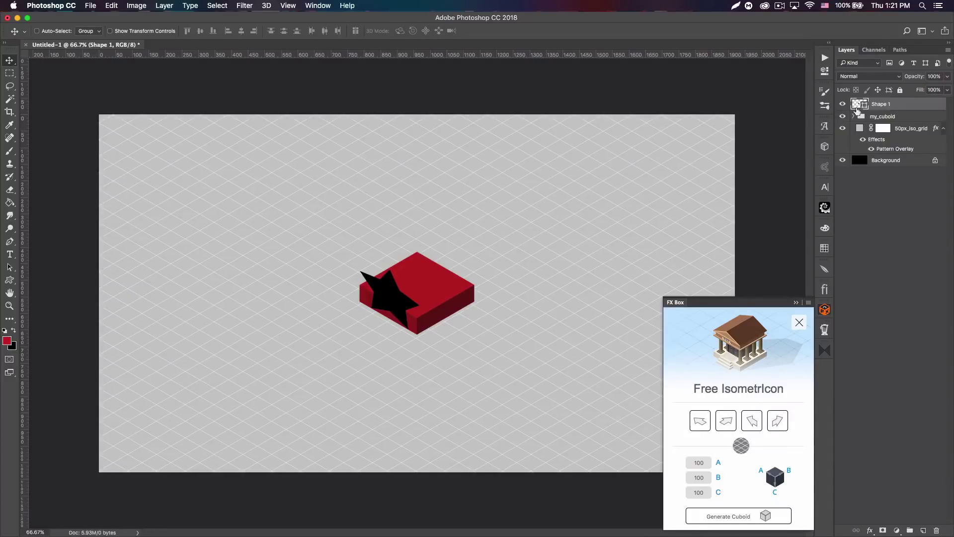
{"action": "double_click", "coordinate": [862, 106]}
{"action": "left_click", "coordinate": [457, 303]}
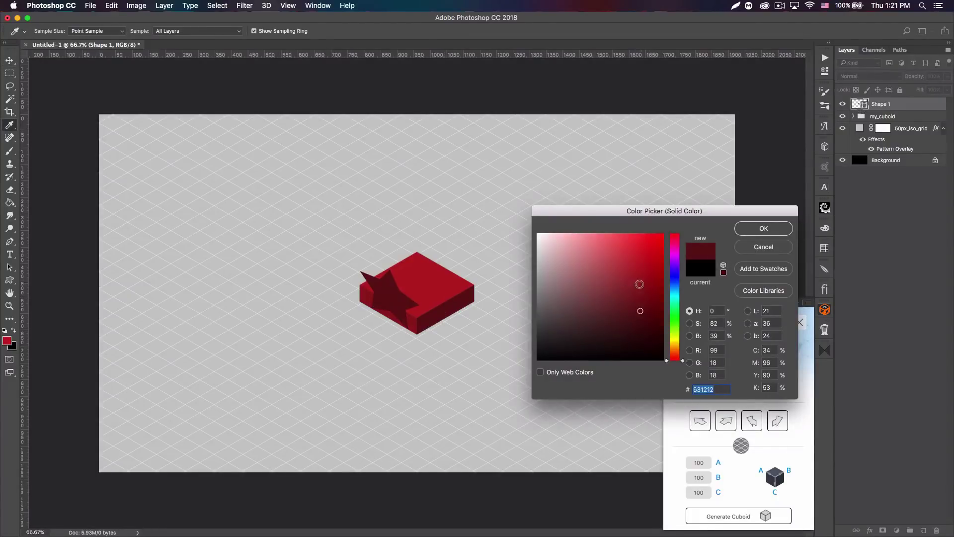
{"action": "mouse_move", "coordinate": [614, 281]}
{"action": "left_mouse_down"}
{"action": "mouse_move", "coordinate": [634, 278]}
{"action": "mouse_move", "coordinate": [639, 318]}
{"action": "left_mouse_up"}
{"action": "left_click", "coordinate": [770, 229]}
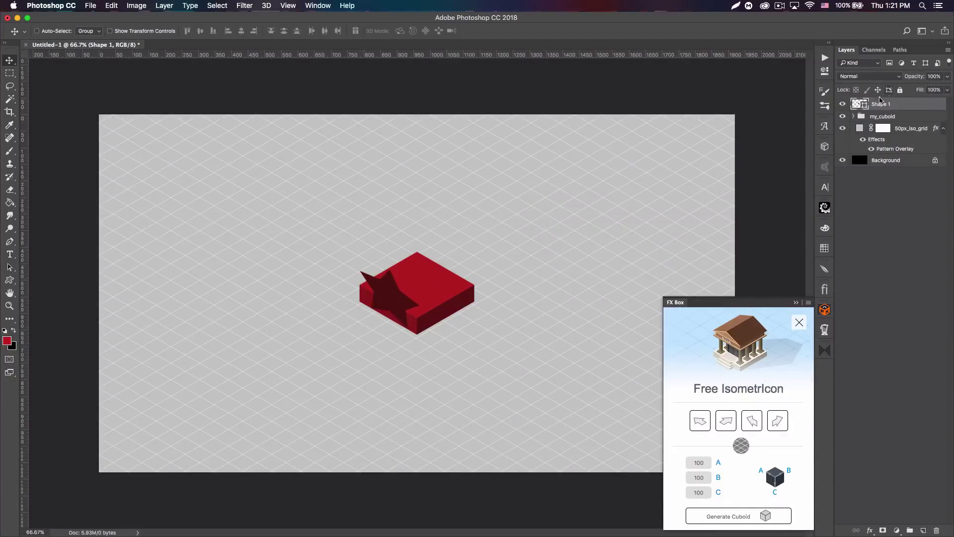
- Generate a second cuboid with A, B and C at 100 in a dusty pink color
{"action": "left_click", "coordinate": [726, 516]}
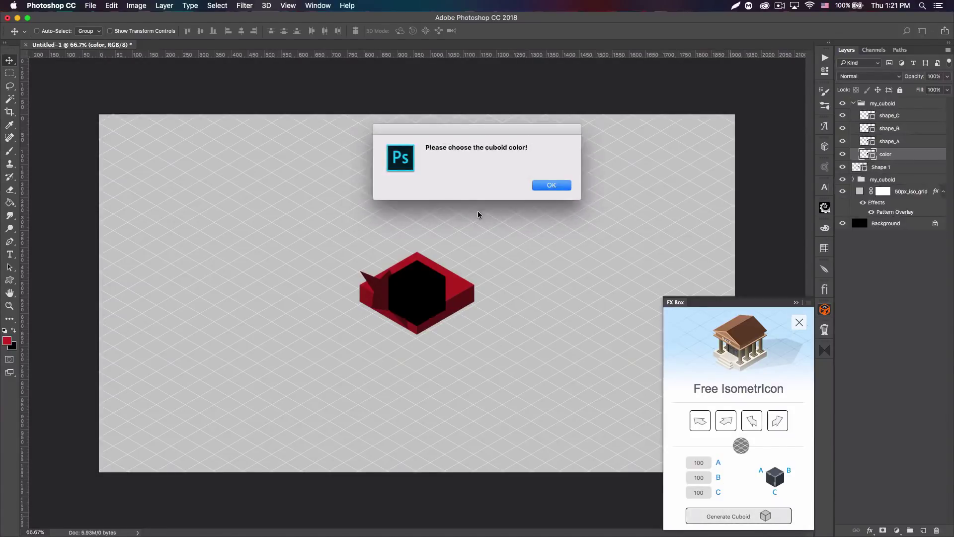
{"action": "left_click", "coordinate": [542, 187]}
{"action": "key", "text": "Return"}
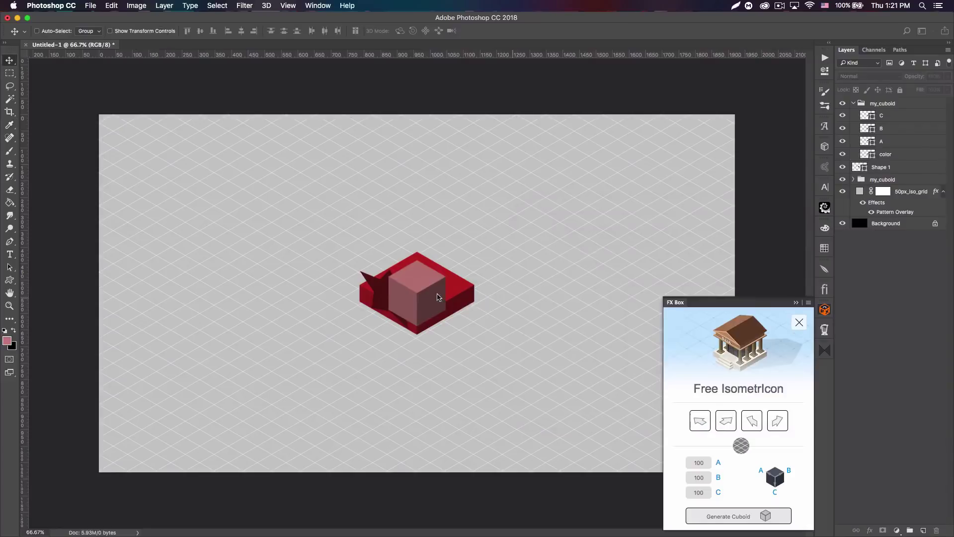
{"action": "left_click", "coordinate": [546, 187]}
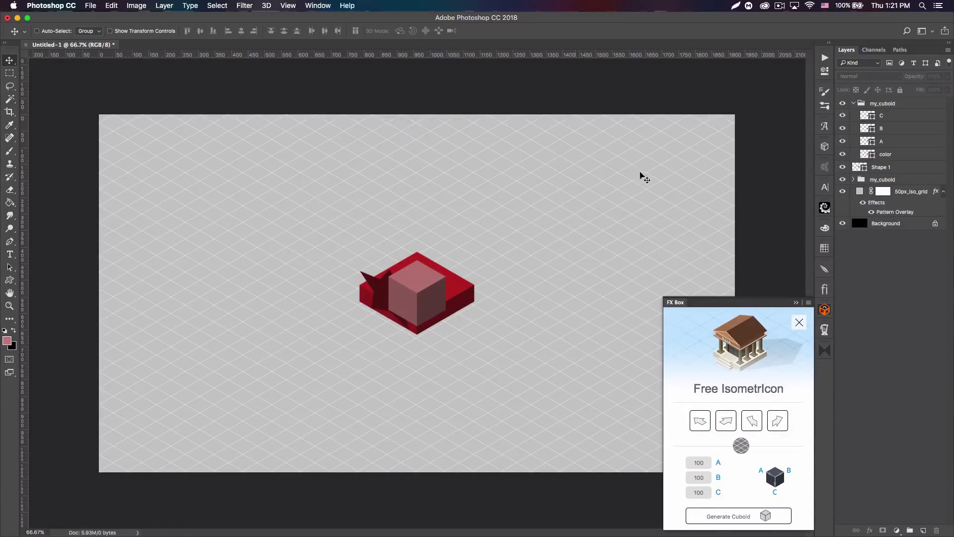
- Move the pink cuboid group up onto the red cuboid's top face and hide the star layer
{"action": "left_click", "coordinate": [897, 104]}
{"action": "mouse_move", "coordinate": [425, 293]}
{"action": "left_mouse_down"}
{"action": "mouse_move", "coordinate": [423, 266]}
{"action": "mouse_move", "coordinate": [415, 278]}
{"action": "left_mouse_up"}
{"action": "left_click", "coordinate": [842, 167]}
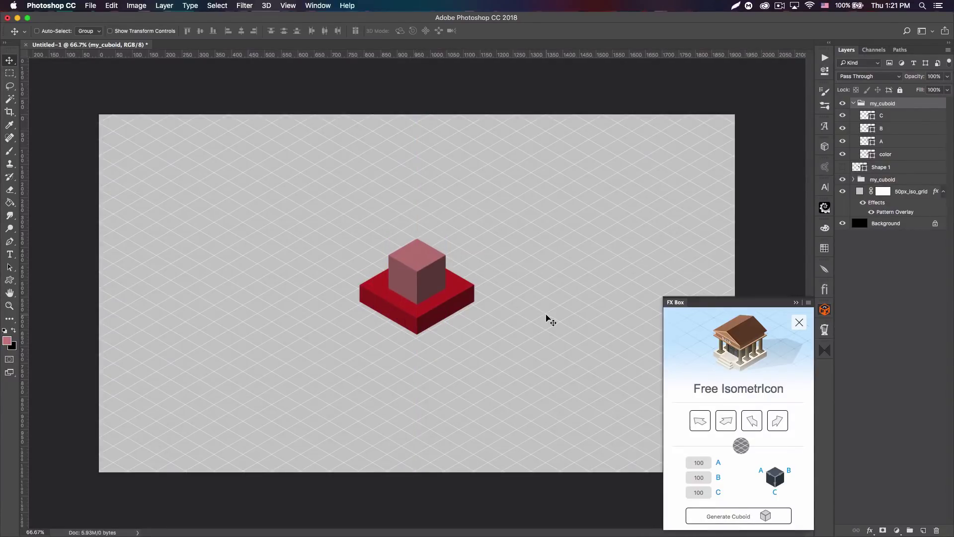
- Generate a third cuboid with A, B and C set to 25 in a very dark red
{"action": "double_click", "coordinate": [704, 462]}
{"action": "type", "text": "50"}
{"action": "left_click", "coordinate": [703, 476]}
{"action": "double_click", "coordinate": [703, 462]}
{"action": "type", "text": "25"}
{"action": "key", "text": "Tab"}
{"action": "type", "text": "25"}
{"action": "key", "text": "Tab"}
{"action": "type", "text": "25"}
{"action": "left_click", "coordinate": [711, 515]}
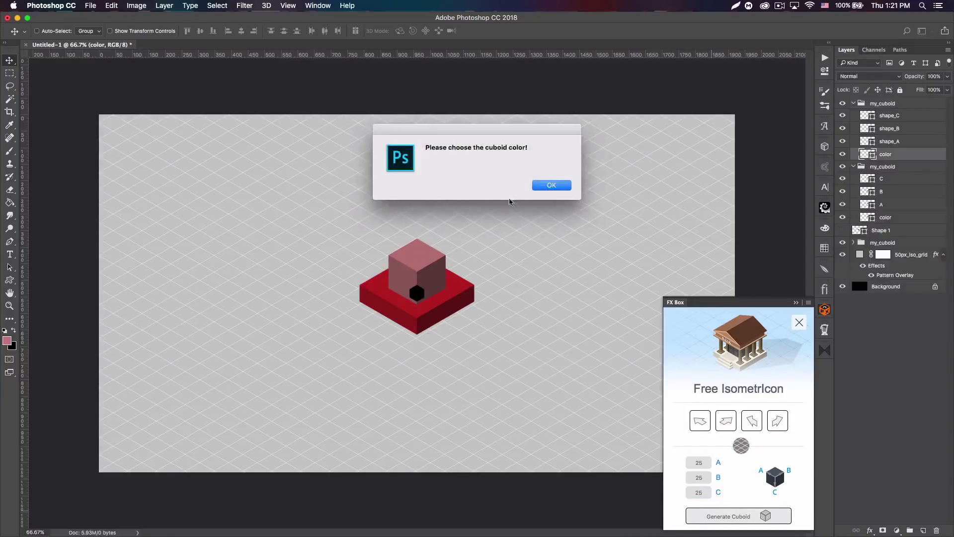
{"action": "left_click", "coordinate": [550, 185]}
{"action": "left_click", "coordinate": [642, 311]}
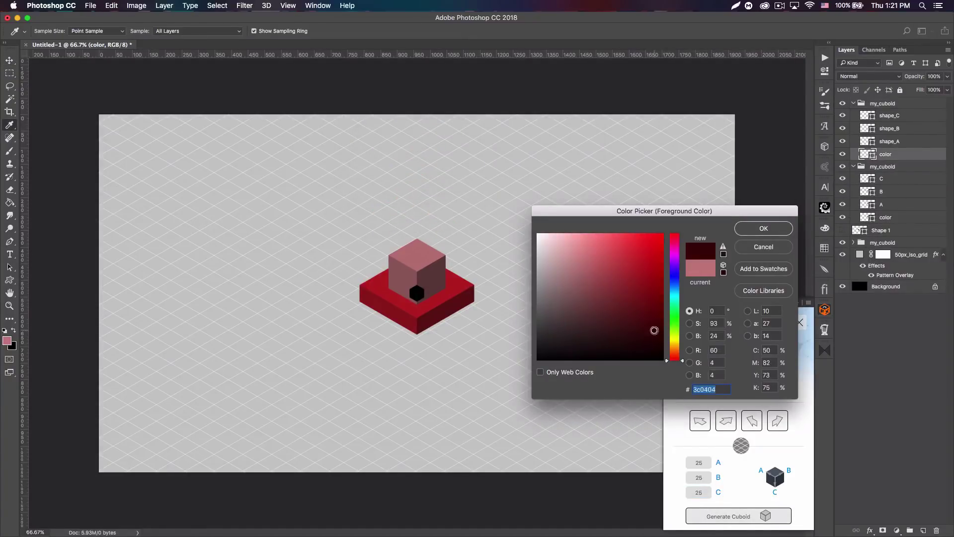
{"action": "left_click", "coordinate": [763, 228]}
- Move the small dark cuboid group onto the pink cube's top and collapse the two expanded my_cuboid groups
{"action": "left_click", "coordinate": [421, 297]}
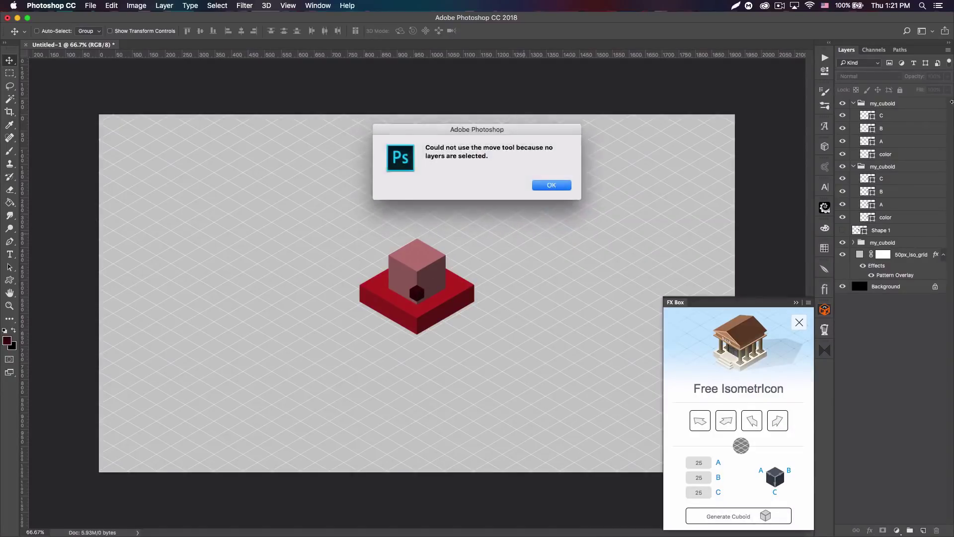
{"action": "left_click", "coordinate": [552, 185]}
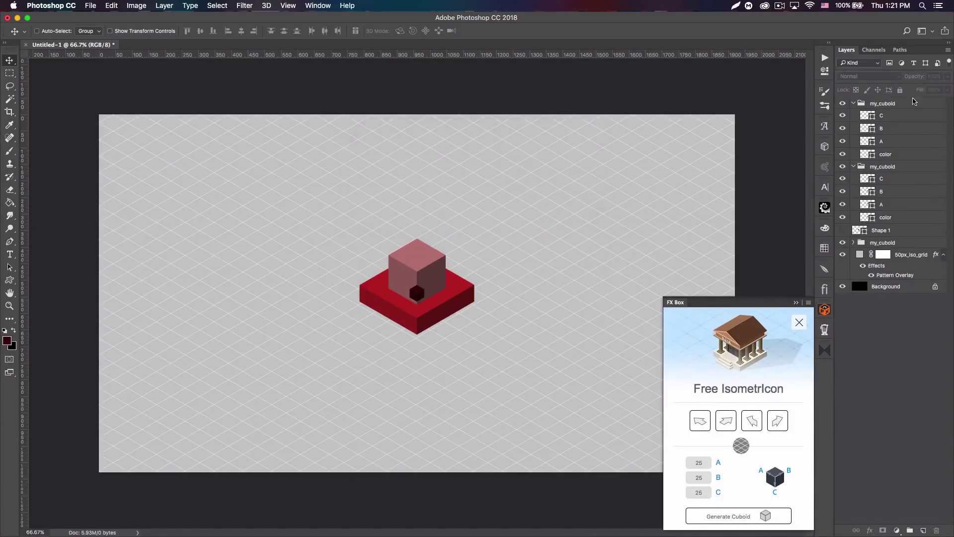
{"action": "key", "text": "alt+period"}
{"action": "left_click_drag", "start_coordinate": [421, 293], "coordinate": [423, 249]}
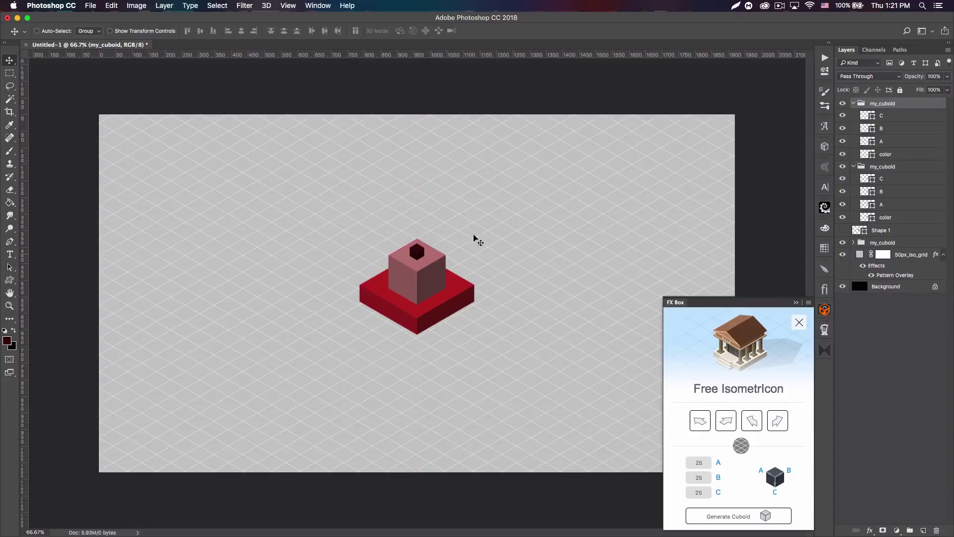
{"action": "left_click", "coordinate": [853, 103]}
{"action": "left_click", "coordinate": [854, 115]}
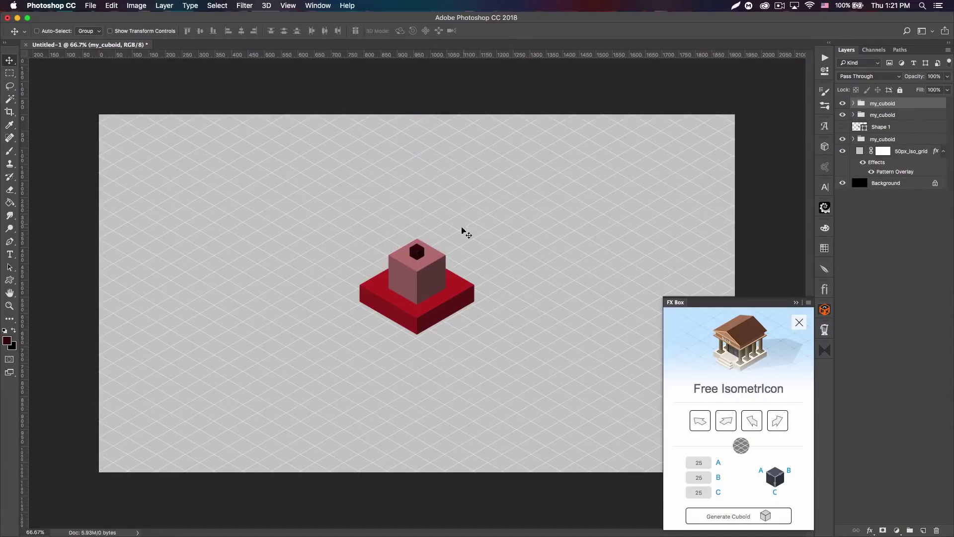
- Move the small dark cuboid off the stack to the left of the red base, and collapse FX Box
{"action": "left_click_drag", "start_coordinate": [424, 264], "coordinate": [354, 283]}
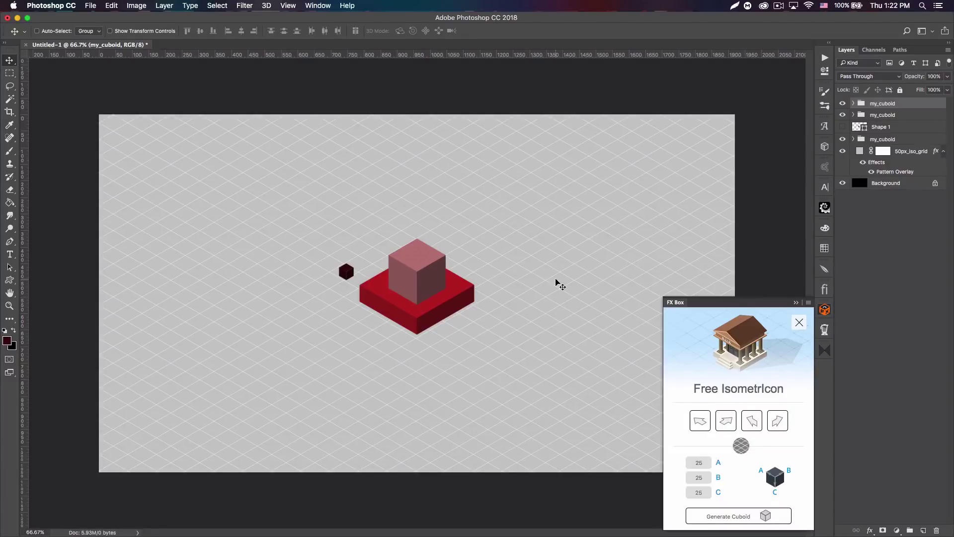
{"action": "left_click", "coordinate": [795, 302]}
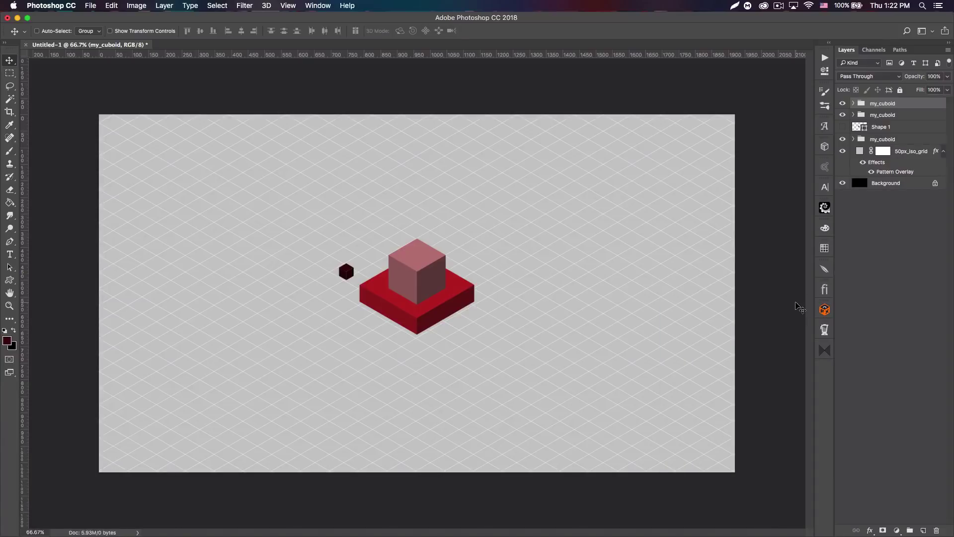